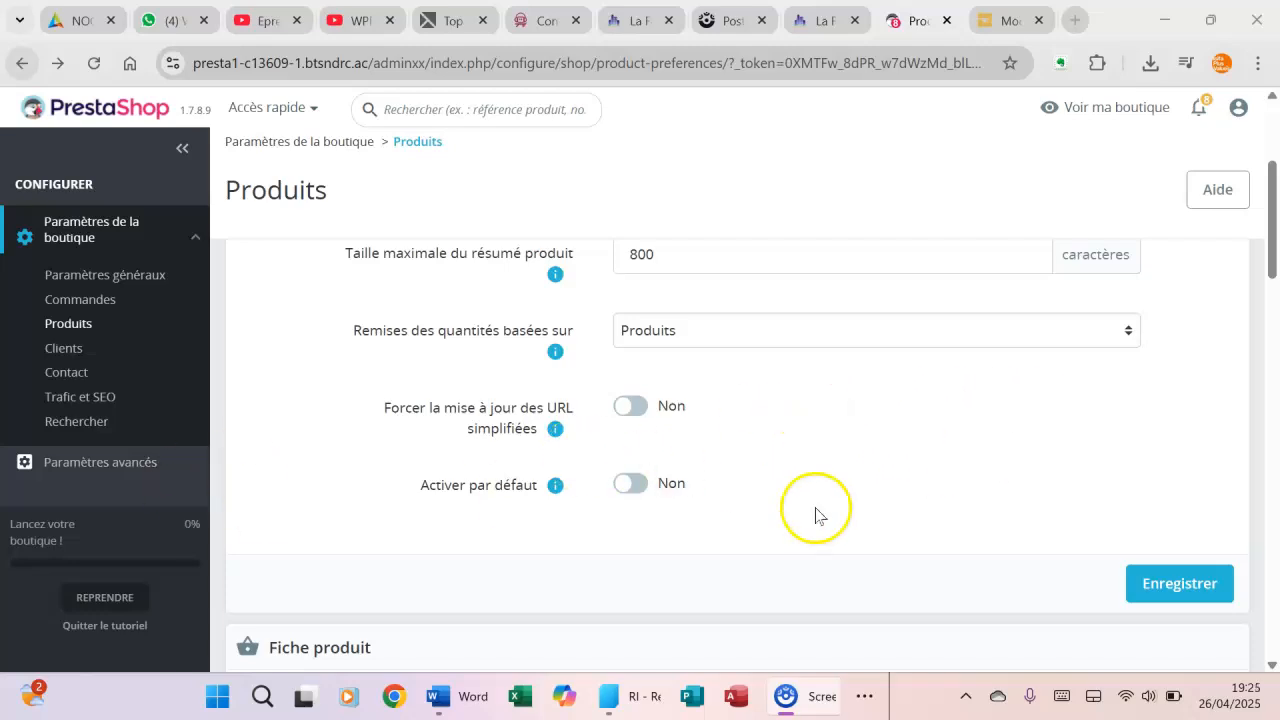
Review the product sheet and stock settings, and reopen the shop's Produits preferences
{"action": "scroll", "coordinate": [127, 483], "scroll_direction": "down", "scroll_amount": 3}
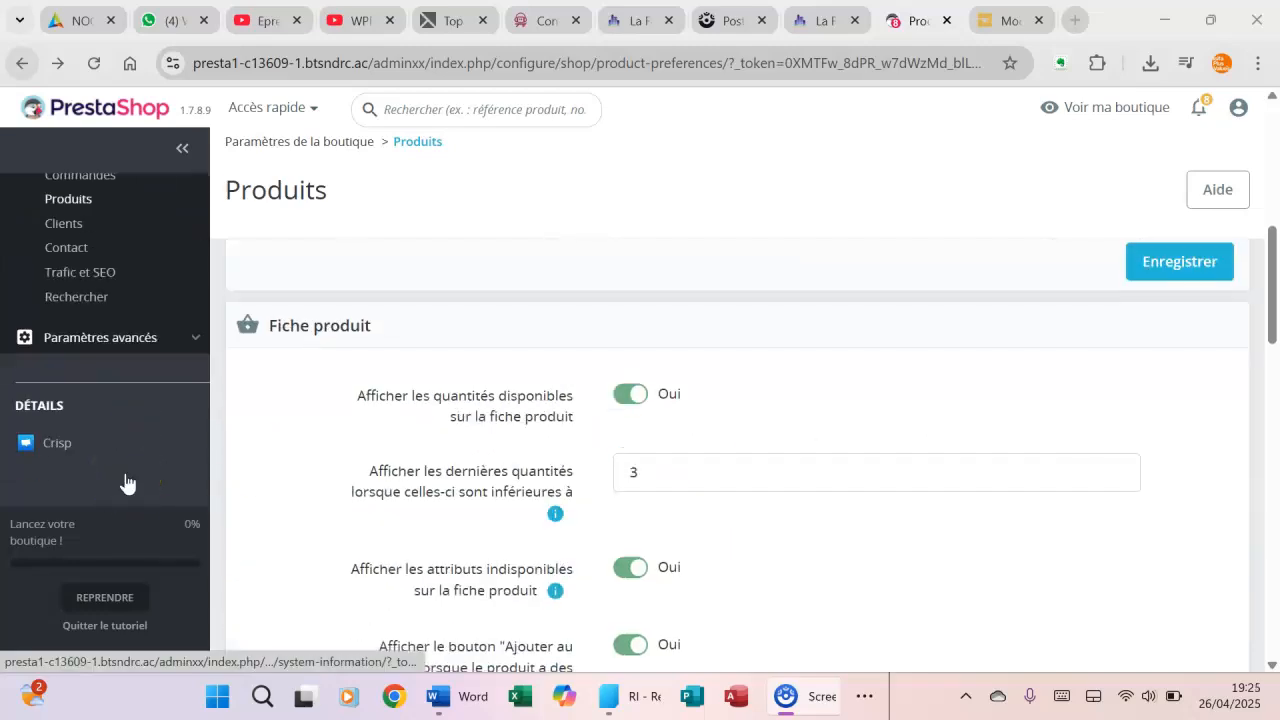
{"action": "scroll", "coordinate": [127, 483], "scroll_direction": "down", "scroll_amount": 3}
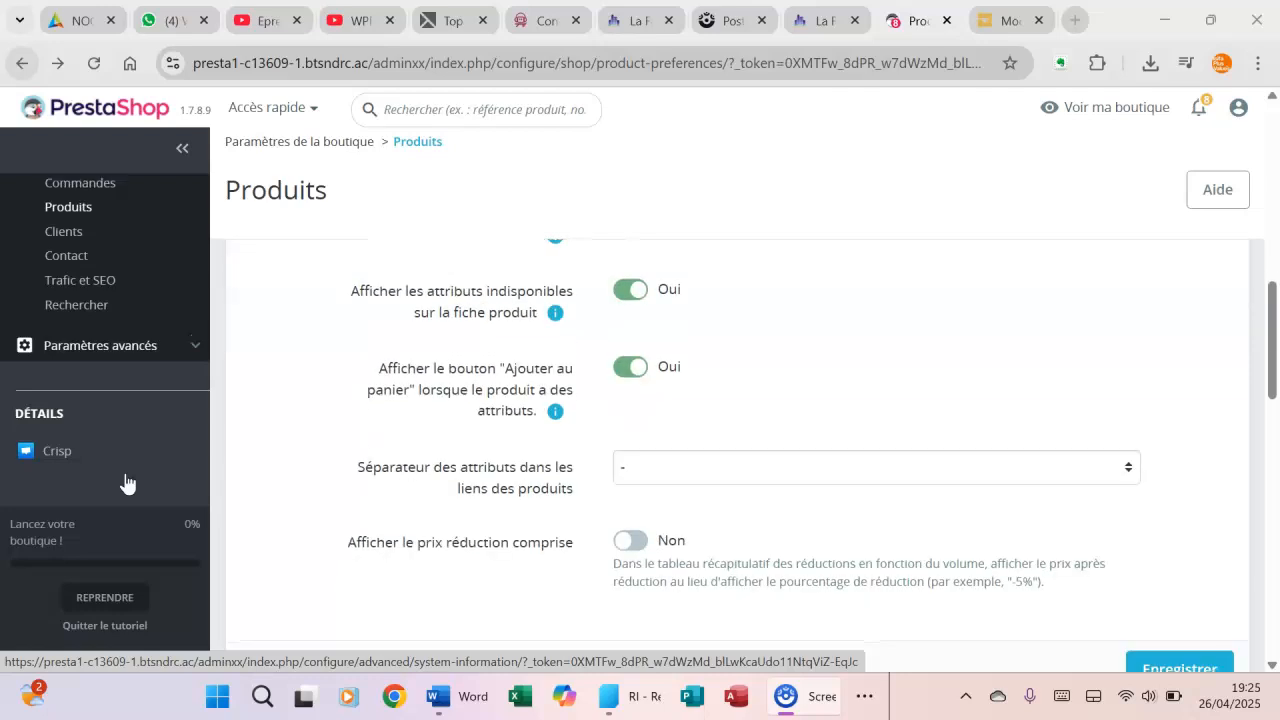
{"action": "scroll", "coordinate": [124, 486], "scroll_direction": "down", "scroll_amount": 2}
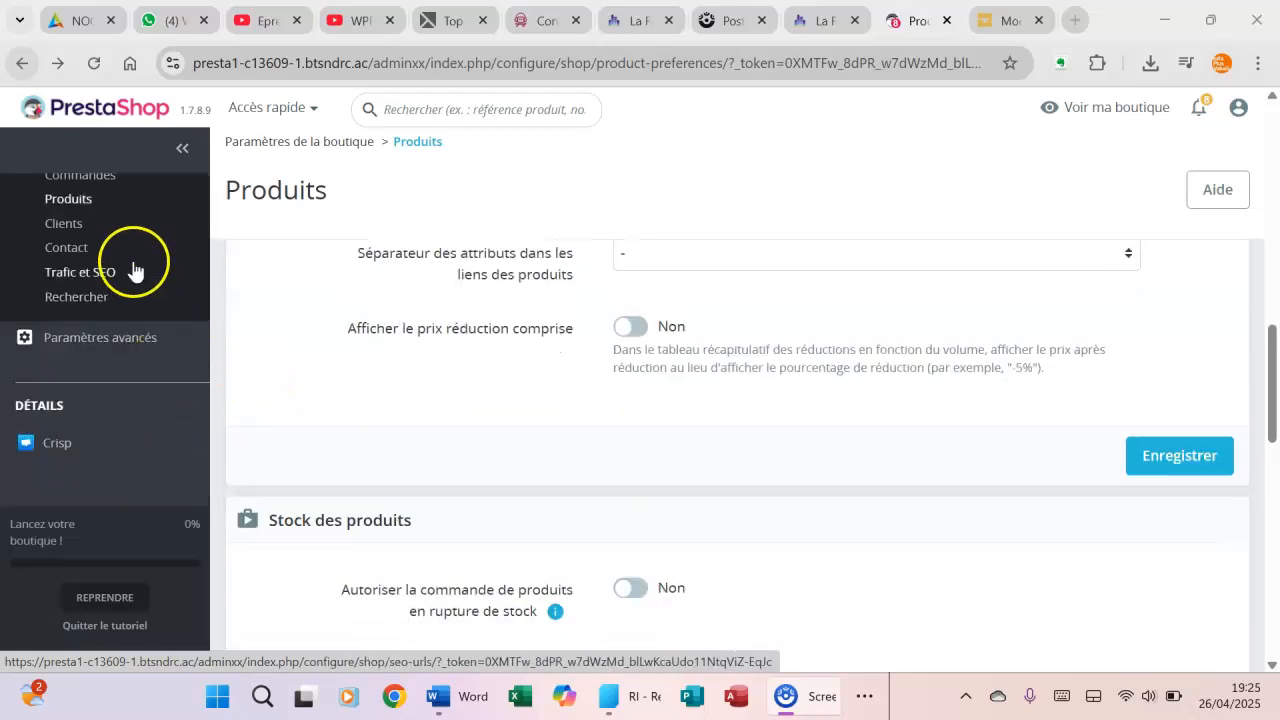
{"action": "scroll", "coordinate": [88, 280], "scroll_direction": "up", "scroll_amount": 3}
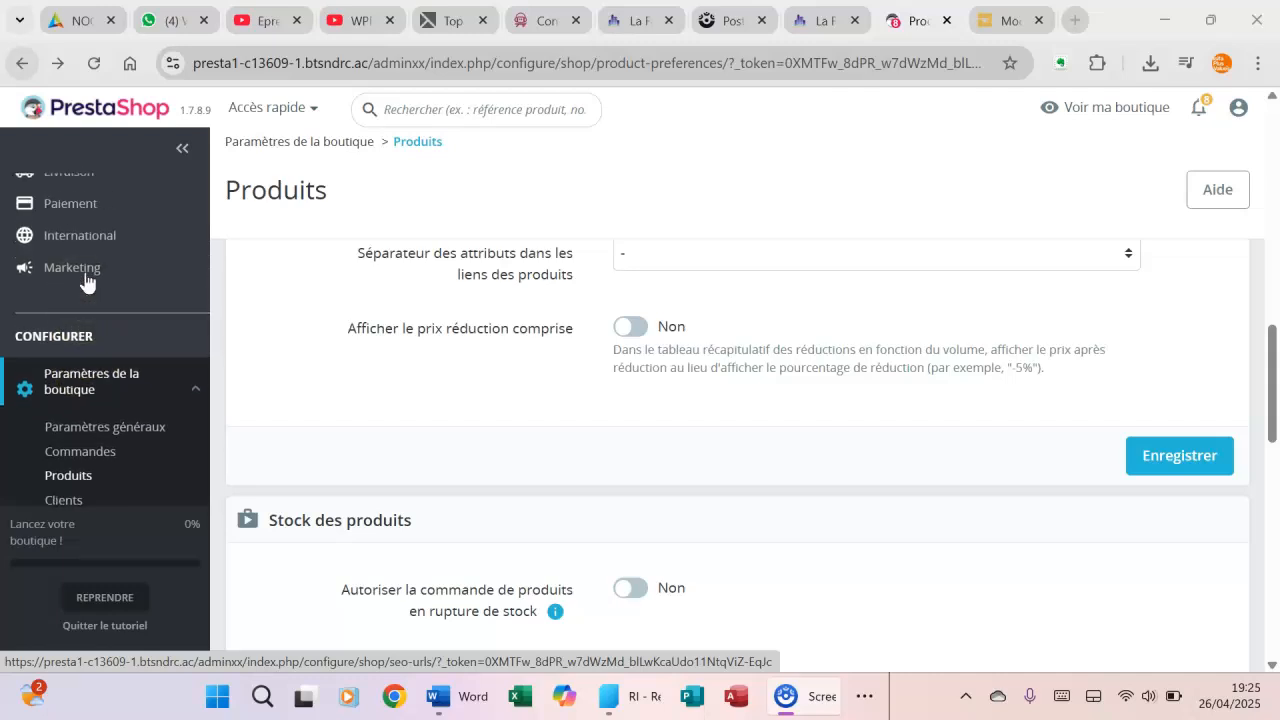
{"action": "scroll", "coordinate": [86, 280], "scroll_direction": "down", "scroll_amount": 1}
{"action": "left_click", "coordinate": [55, 318]}
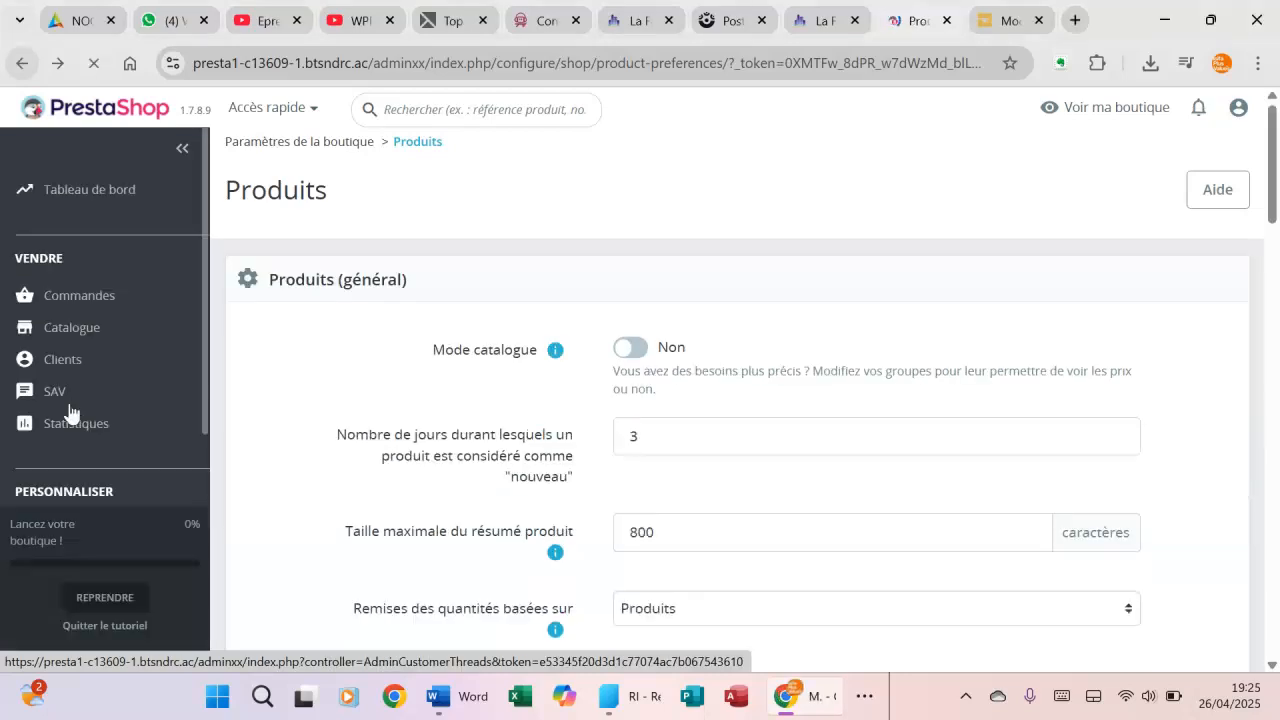
Try to set the number of days a product counts as new to 7 and save the product preferences
{"action": "scroll", "coordinate": [843, 393], "scroll_direction": "down", "scroll_amount": 2}
{"action": "scroll", "coordinate": [844, 393], "scroll_direction": "up", "scroll_amount": 2}
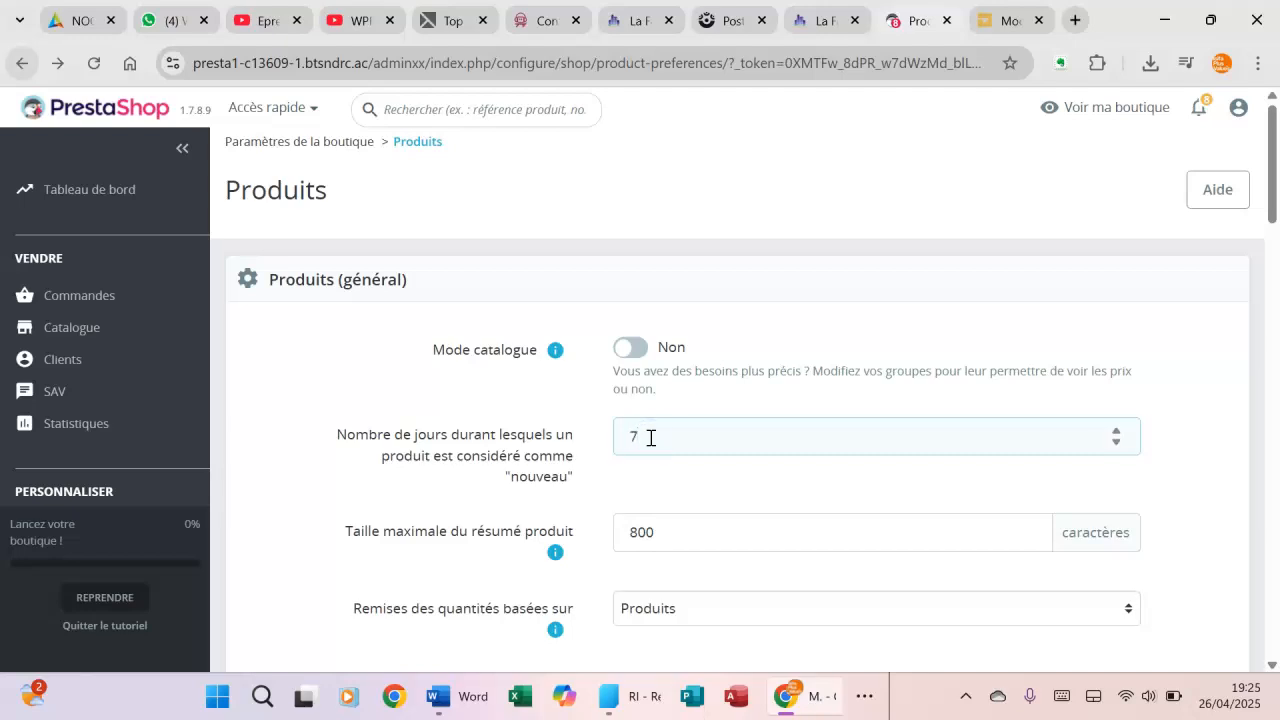
{"action": "left_click_drag", "start_coordinate": [1273, 213], "coordinate": [1240, 545]}
{"action": "left_click", "coordinate": [1163, 550]}
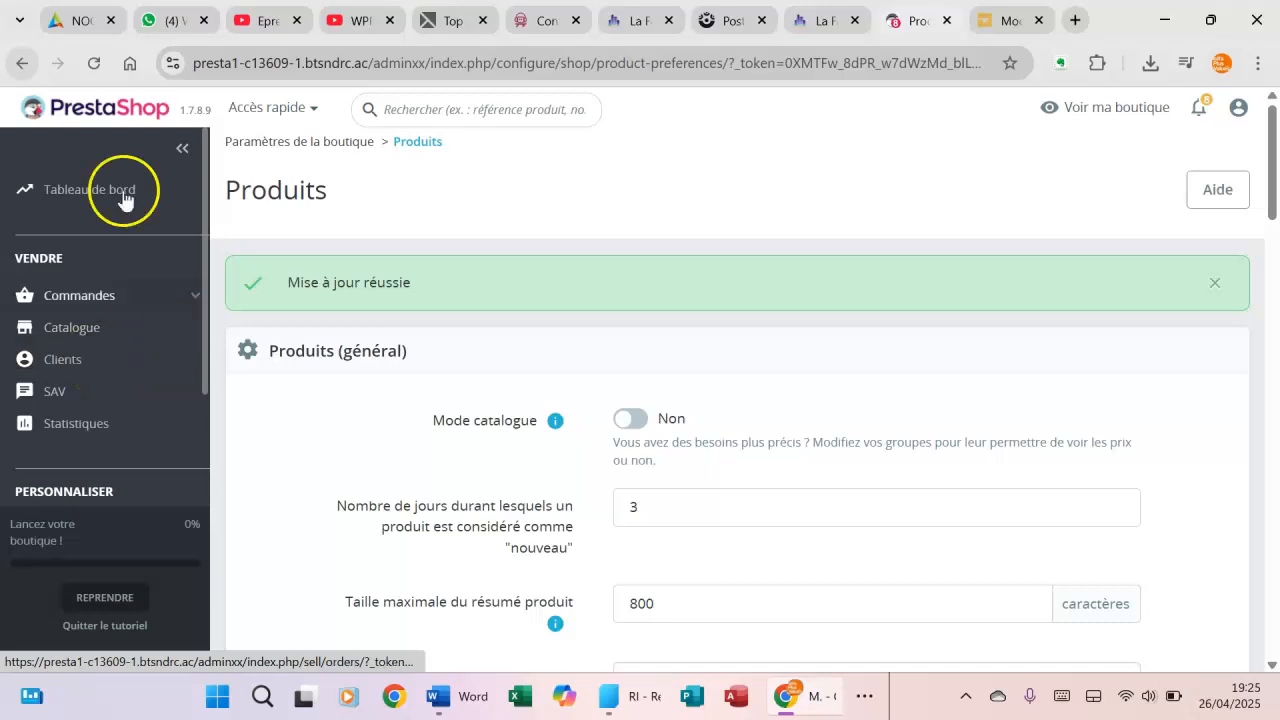
Open the product "copy of Fiche produit Sac à dos « Friends and Chips »" from the catalogue's product list
{"action": "left_click", "coordinate": [95, 324]}
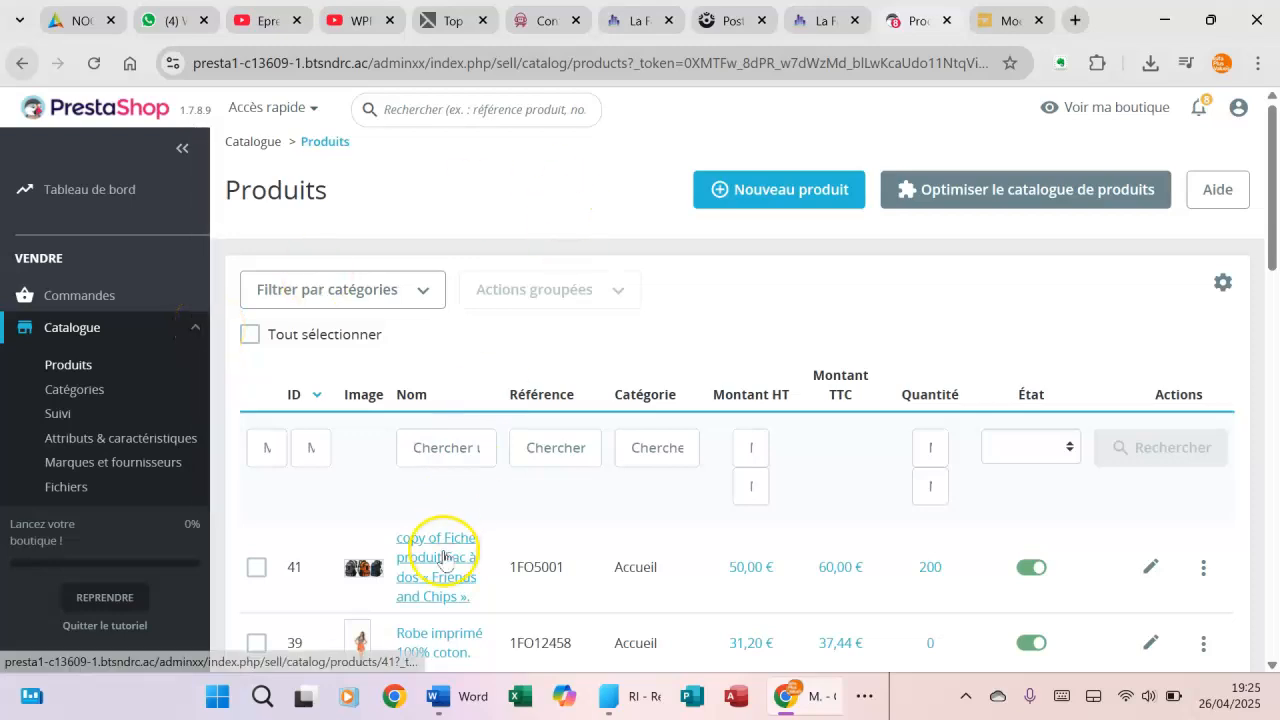
{"action": "scroll", "coordinate": [596, 553], "scroll_direction": "down", "scroll_amount": 3}
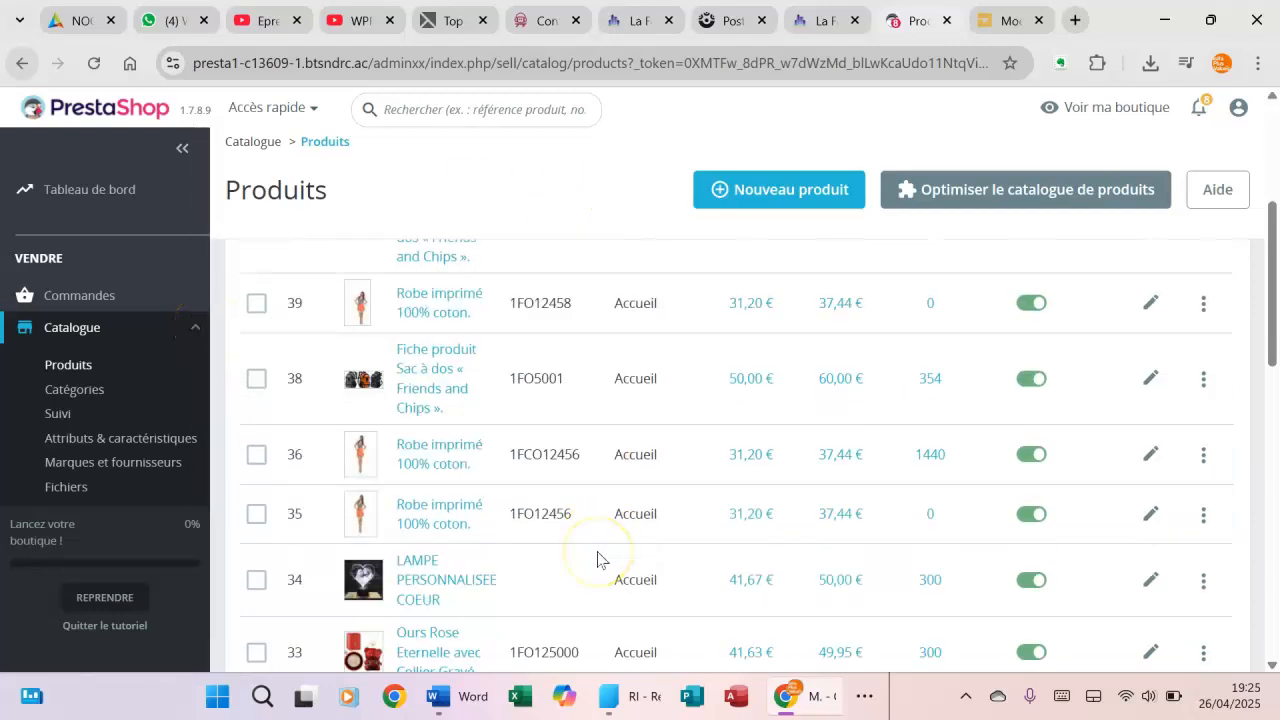
{"action": "scroll", "coordinate": [600, 557], "scroll_direction": "up", "scroll_amount": 2}
{"action": "left_click", "coordinate": [430, 458]}
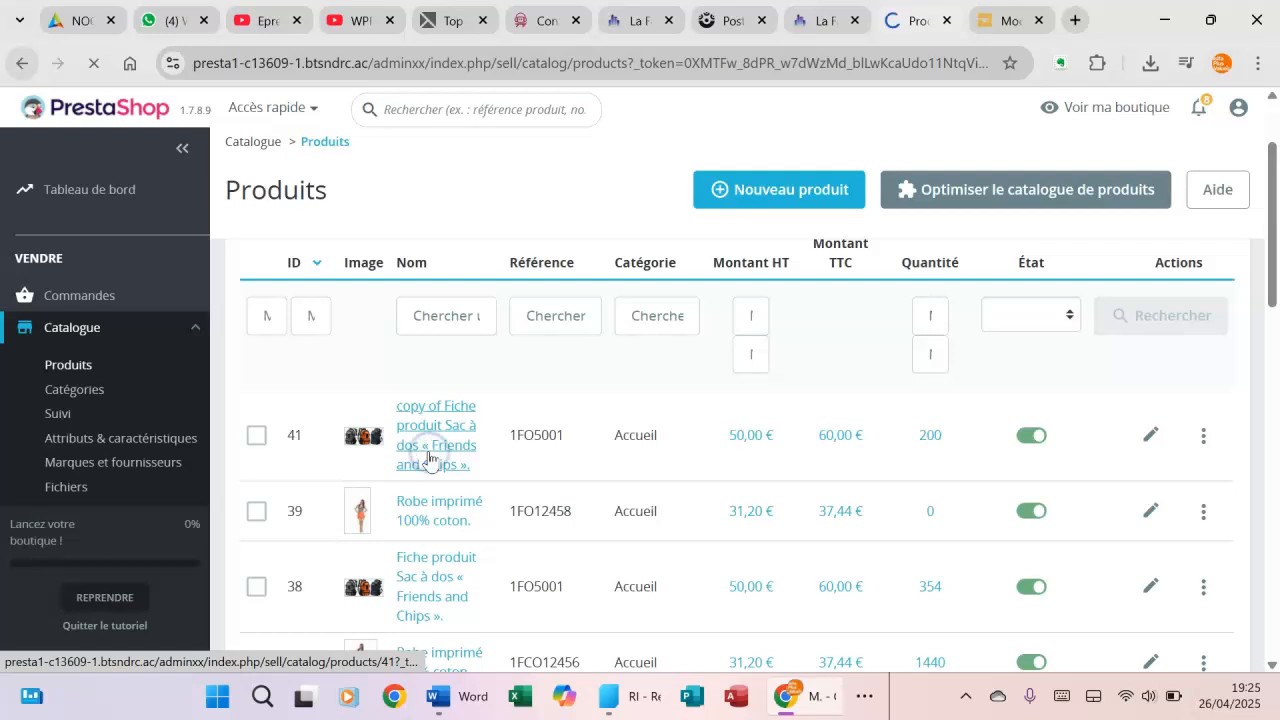
{"action": "left_click", "coordinate": [740, 412]}
Show the related-product search field below the brand setting and save the product
{"action": "scroll", "coordinate": [740, 414], "scroll_direction": "down", "scroll_amount": 6}
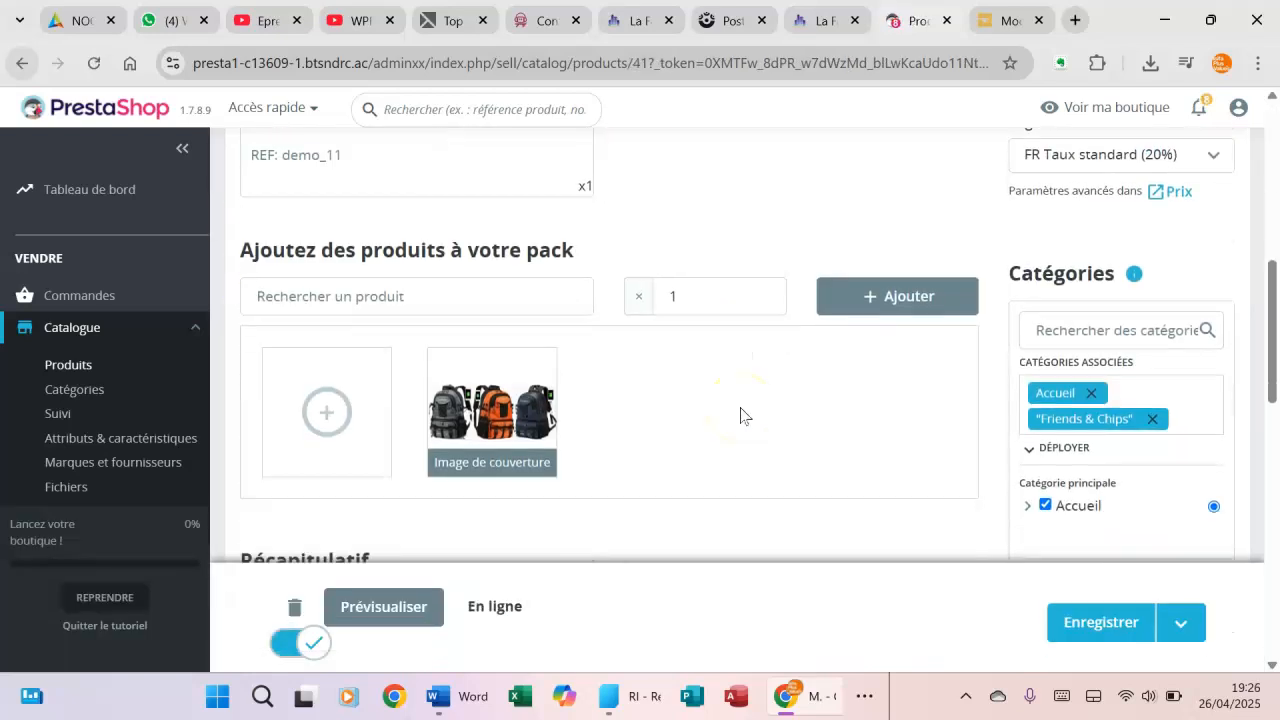
{"action": "scroll", "coordinate": [740, 416], "scroll_direction": "down", "scroll_amount": 3}
{"action": "left_click_drag", "start_coordinate": [1277, 389], "coordinate": [1270, 559]}
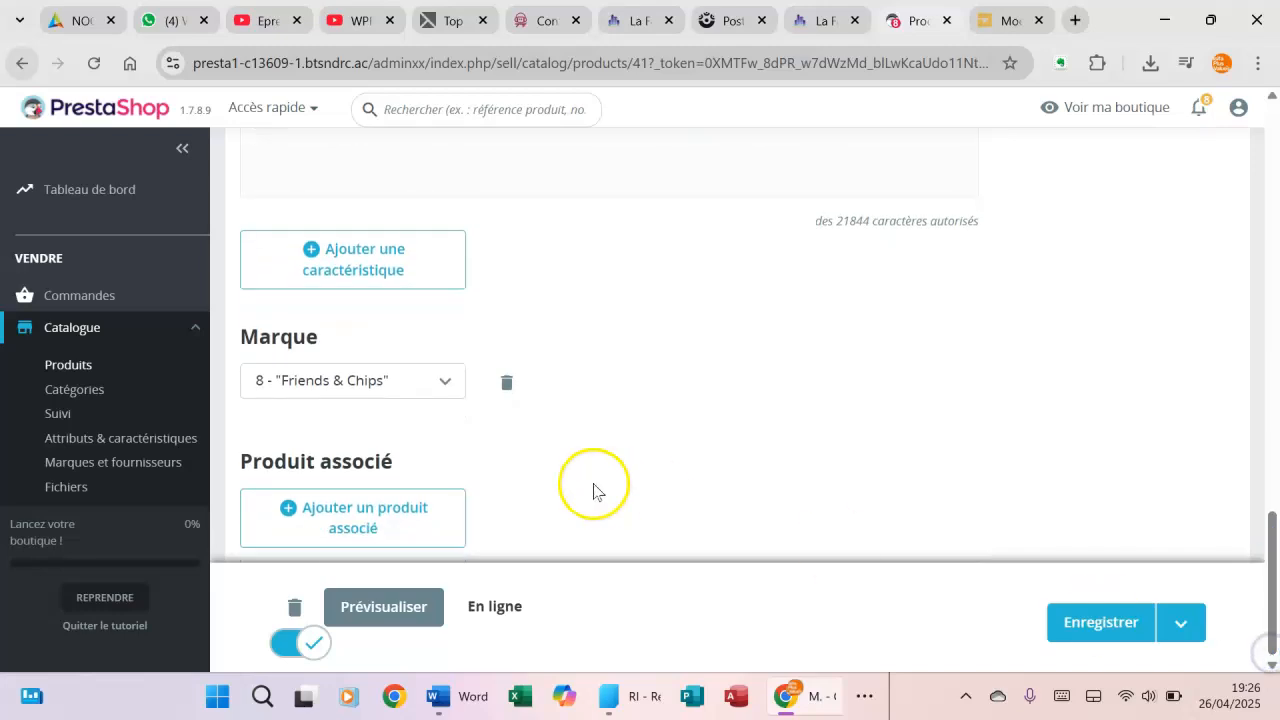
{"action": "left_click", "coordinate": [343, 526]}
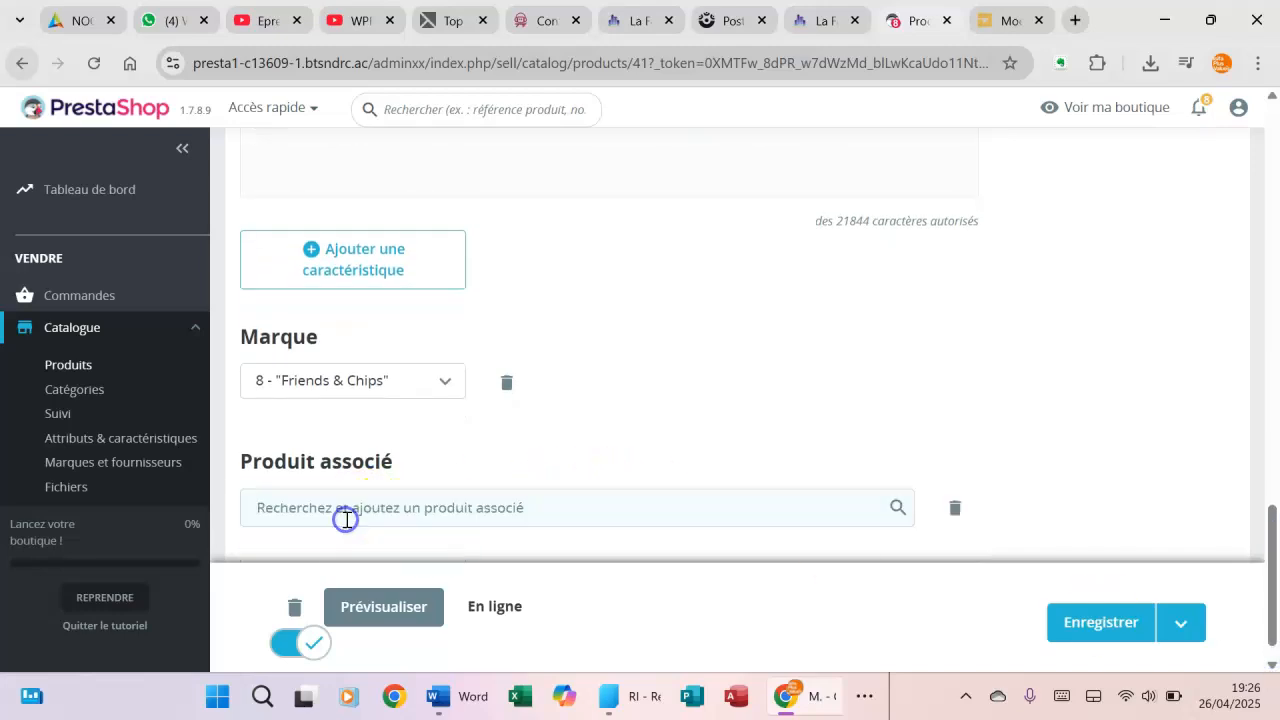
{"action": "left_click", "coordinate": [1092, 625]}
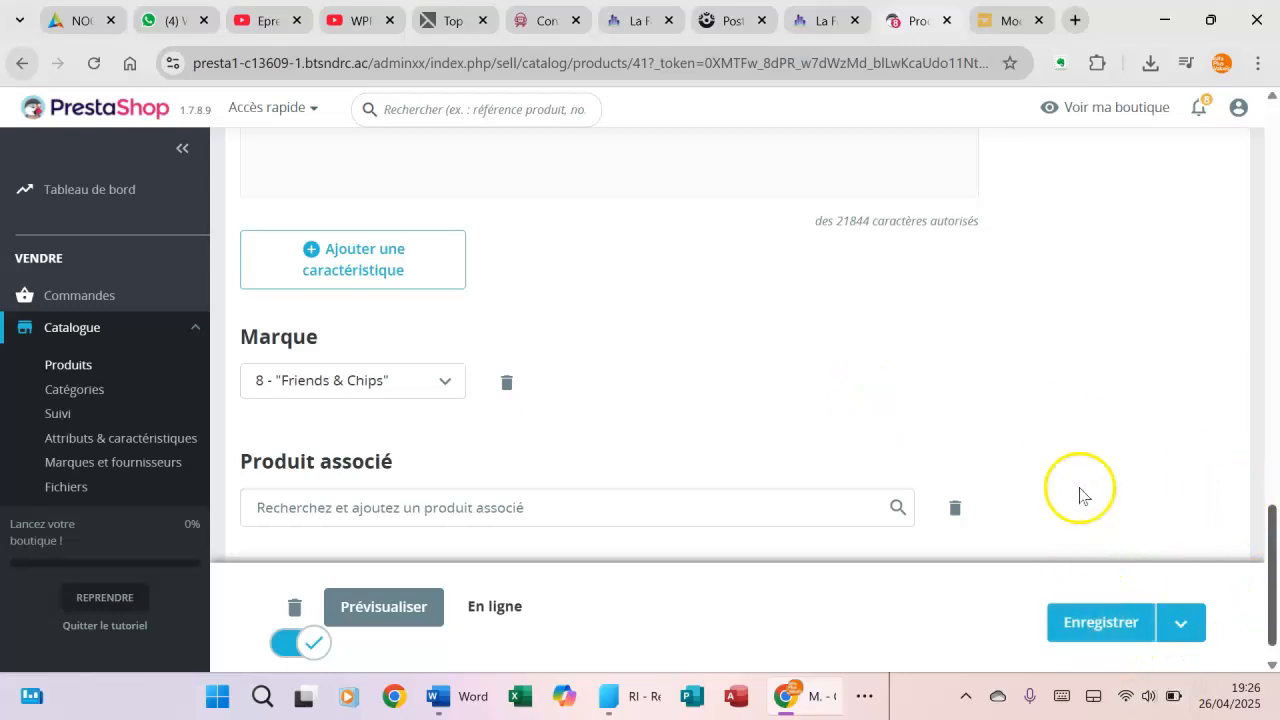
Check the quantity of the mug "The best is yet to come" in the pack and save the product
{"action": "left_click_drag", "start_coordinate": [1276, 585], "coordinate": [1274, 245]}
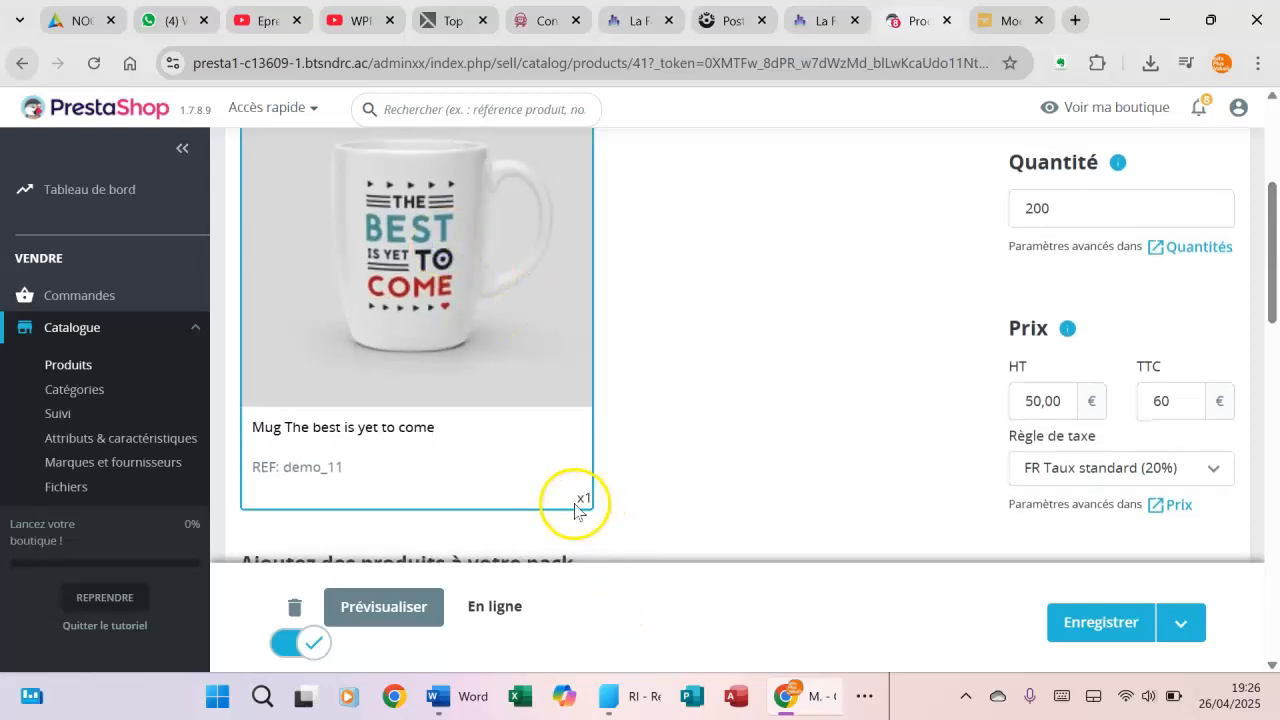
{"action": "left_click_drag", "start_coordinate": [586, 503], "coordinate": [647, 410]}
{"action": "left_click", "coordinate": [729, 397]}
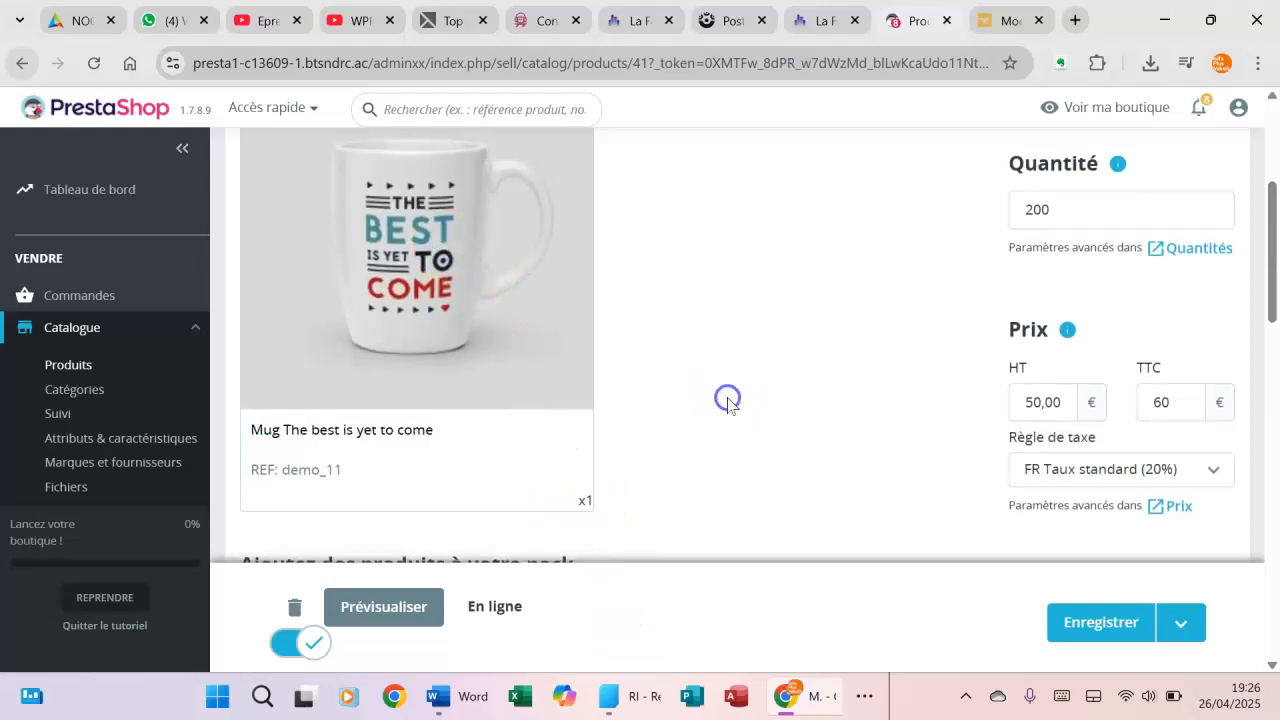
{"action": "left_click", "coordinate": [1105, 638]}
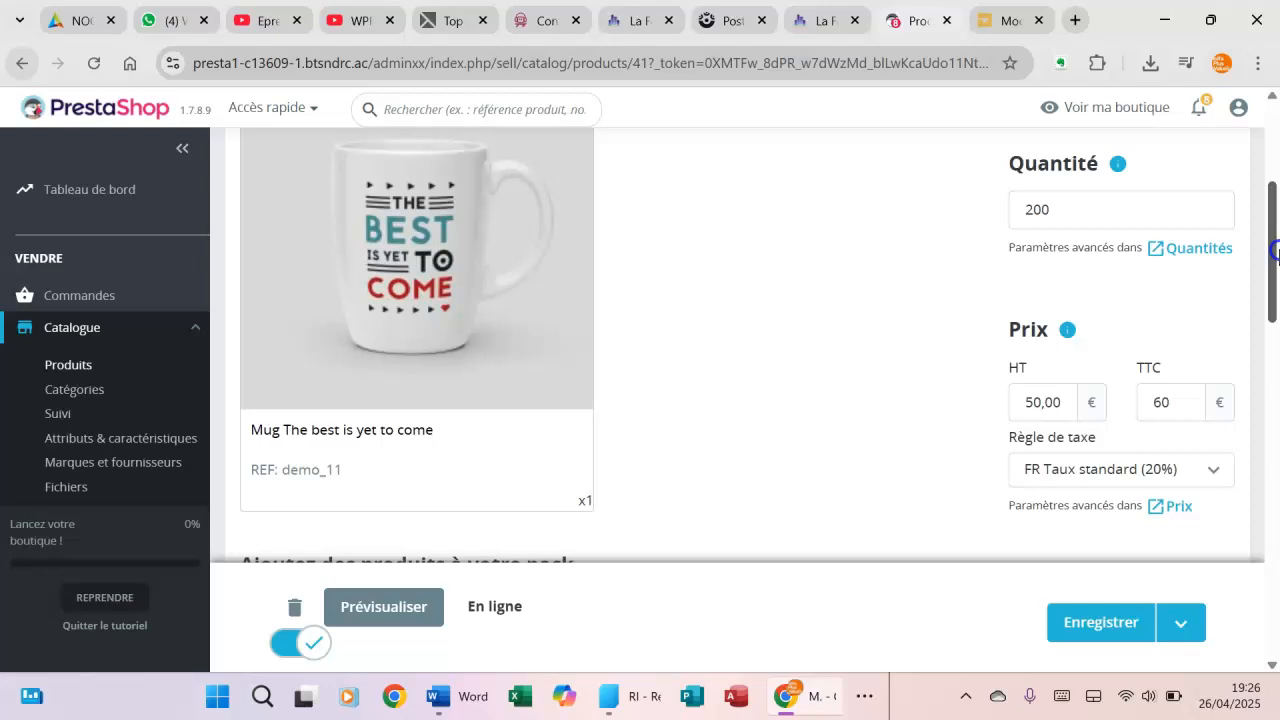
Display the Apparence options of the back office
{"action": "left_click_drag", "start_coordinate": [1276, 252], "coordinate": [1276, 128]}
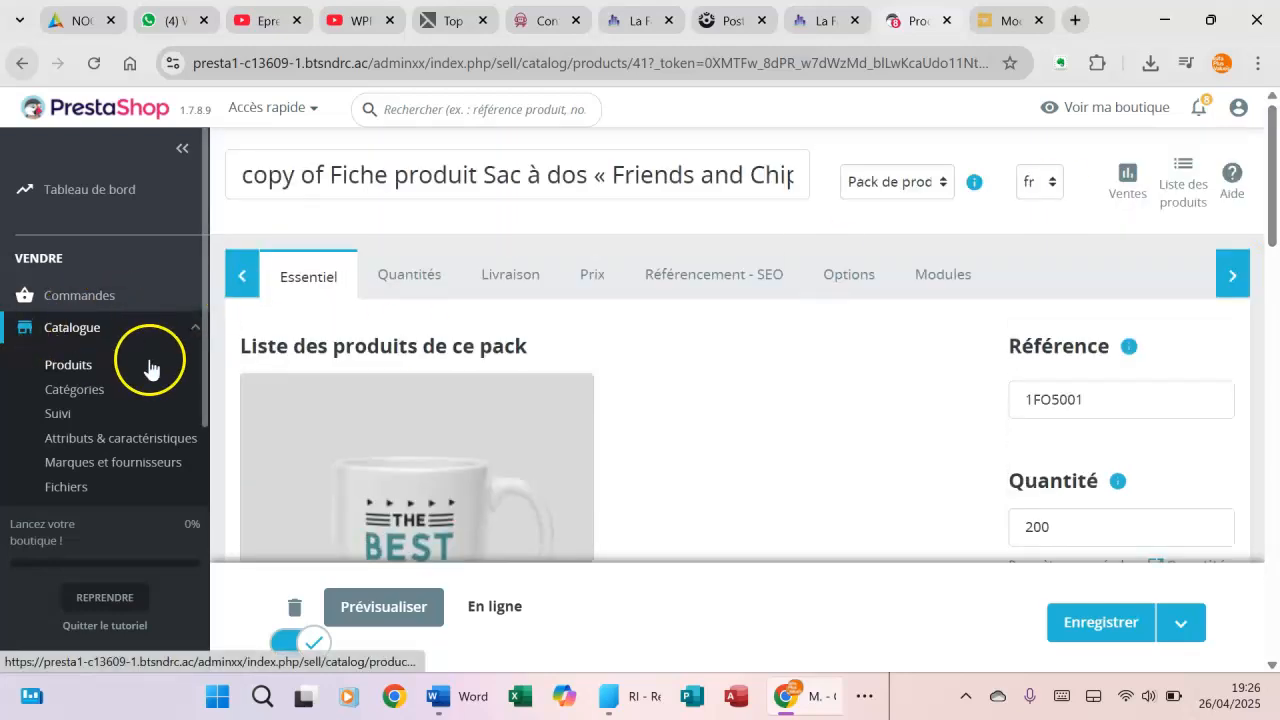
{"action": "scroll", "coordinate": [151, 368], "scroll_direction": "down", "scroll_amount": 5}
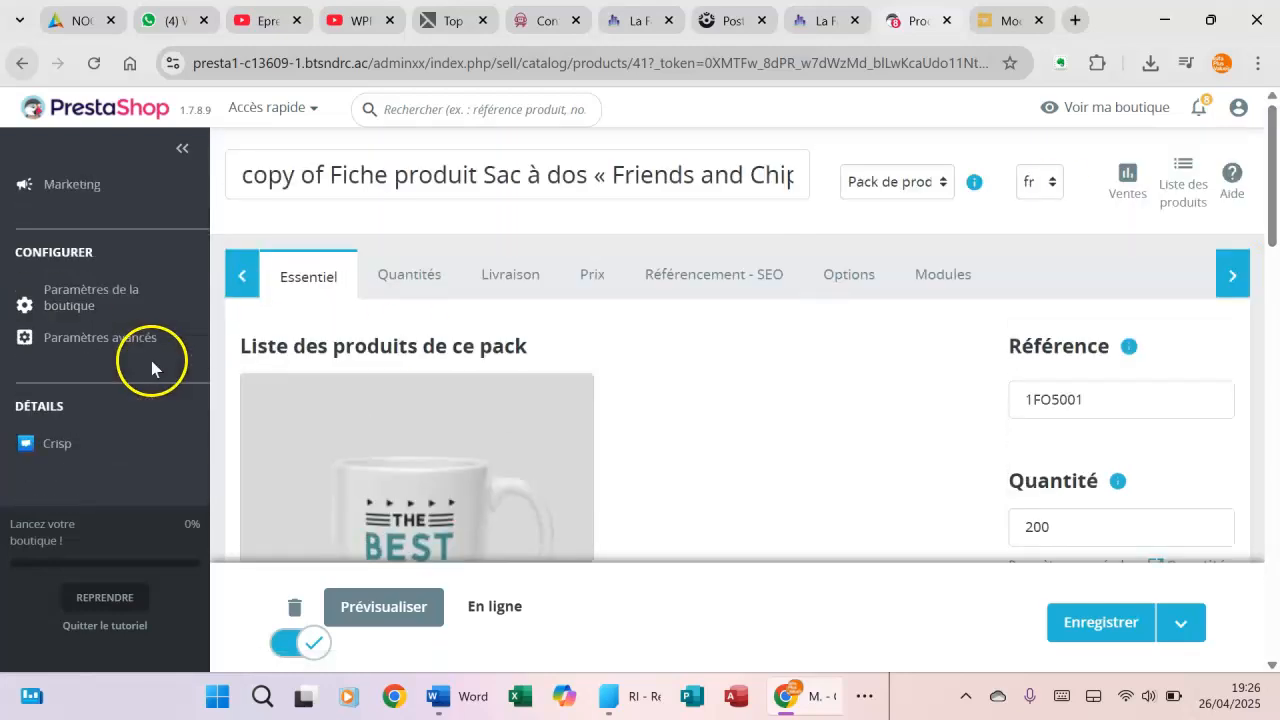
{"action": "scroll", "coordinate": [151, 368], "scroll_direction": "up", "scroll_amount": 2}
{"action": "left_click", "coordinate": [135, 265]}
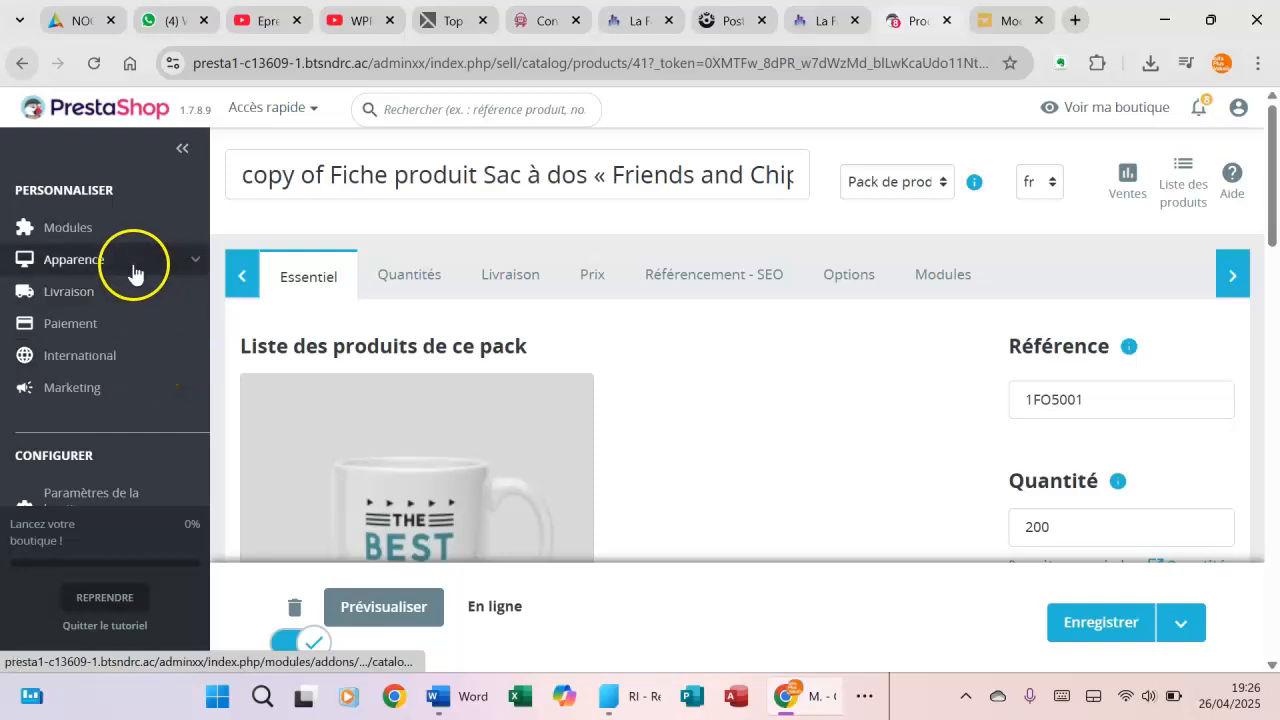
{"action": "left_click", "coordinate": [104, 261]}
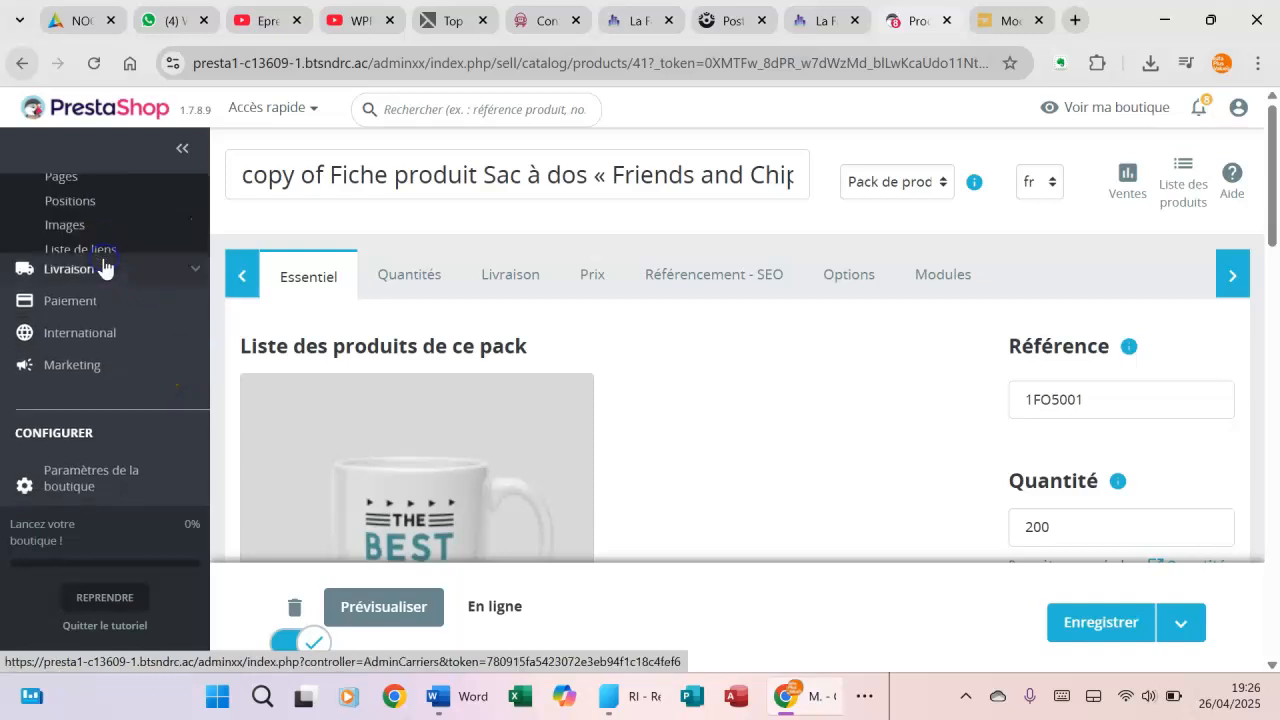
{"action": "scroll", "coordinate": [161, 430], "scroll_direction": "up", "scroll_amount": 2}
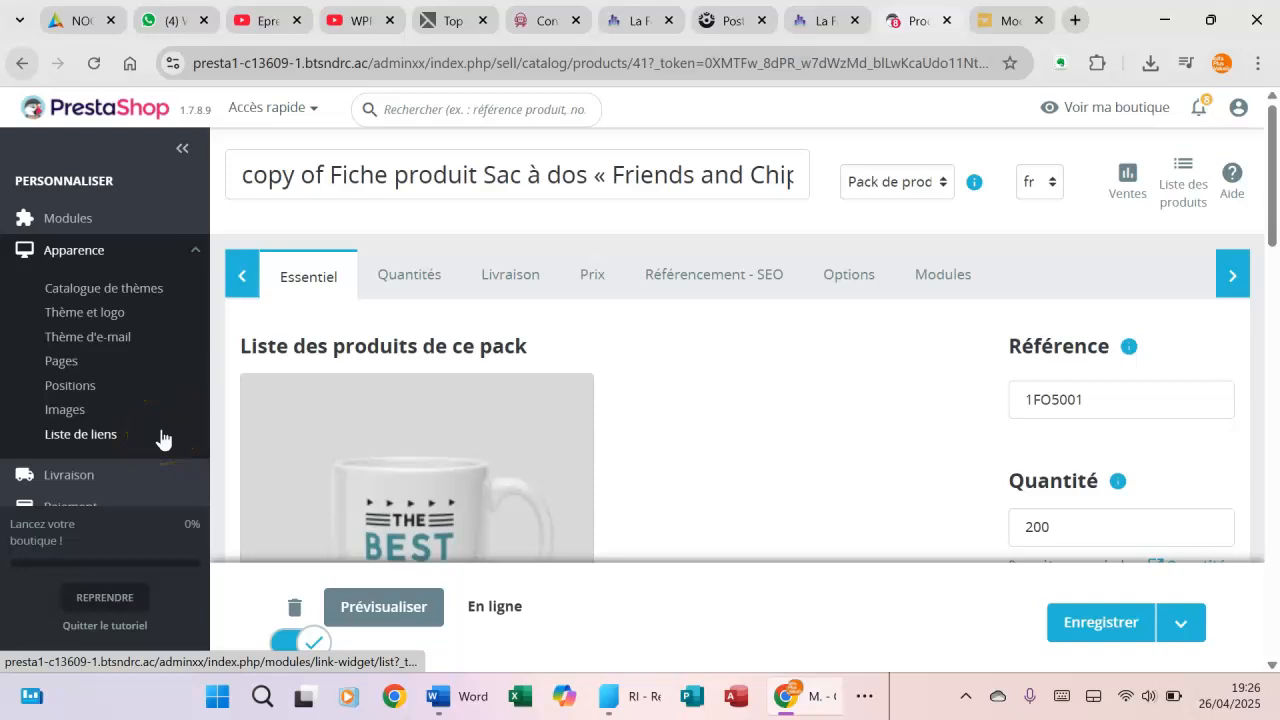
View the storefront and open the Mentions légales page from the Formation 2025 footer links to examine its text
{"action": "left_click", "coordinate": [1100, 107]}
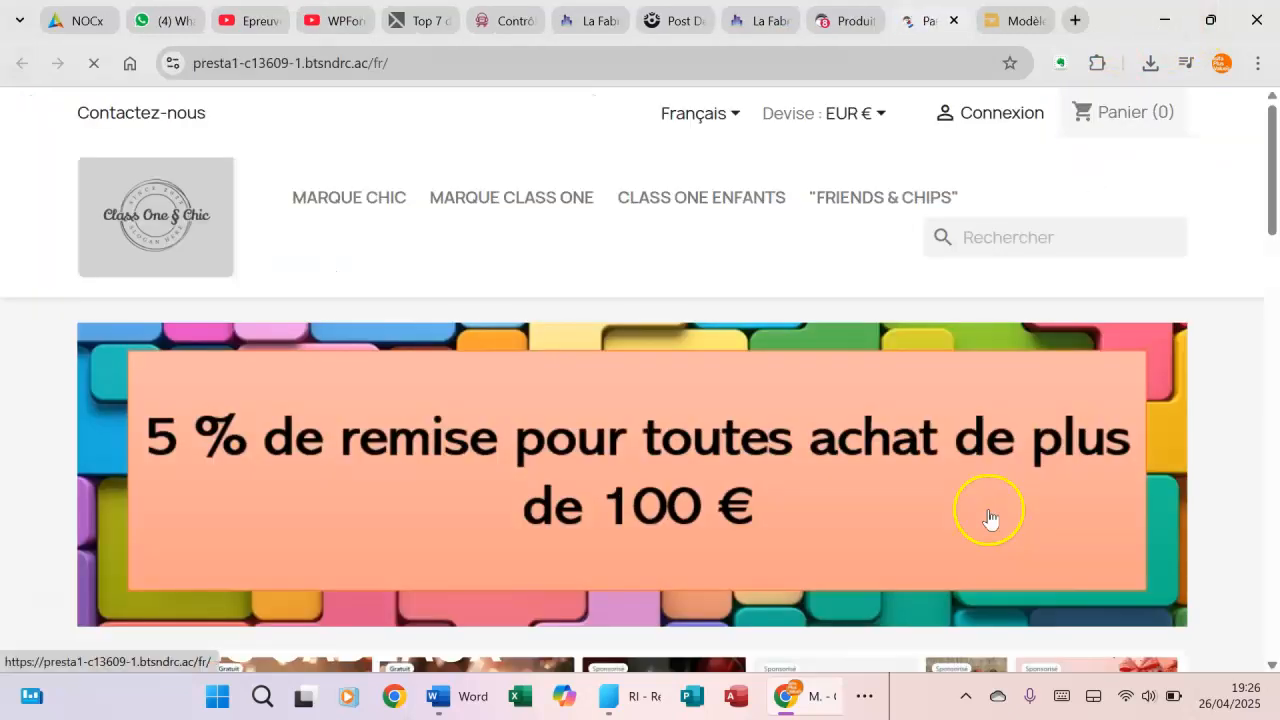
{"action": "scroll", "coordinate": [988, 514], "scroll_direction": "down", "scroll_amount": 5}
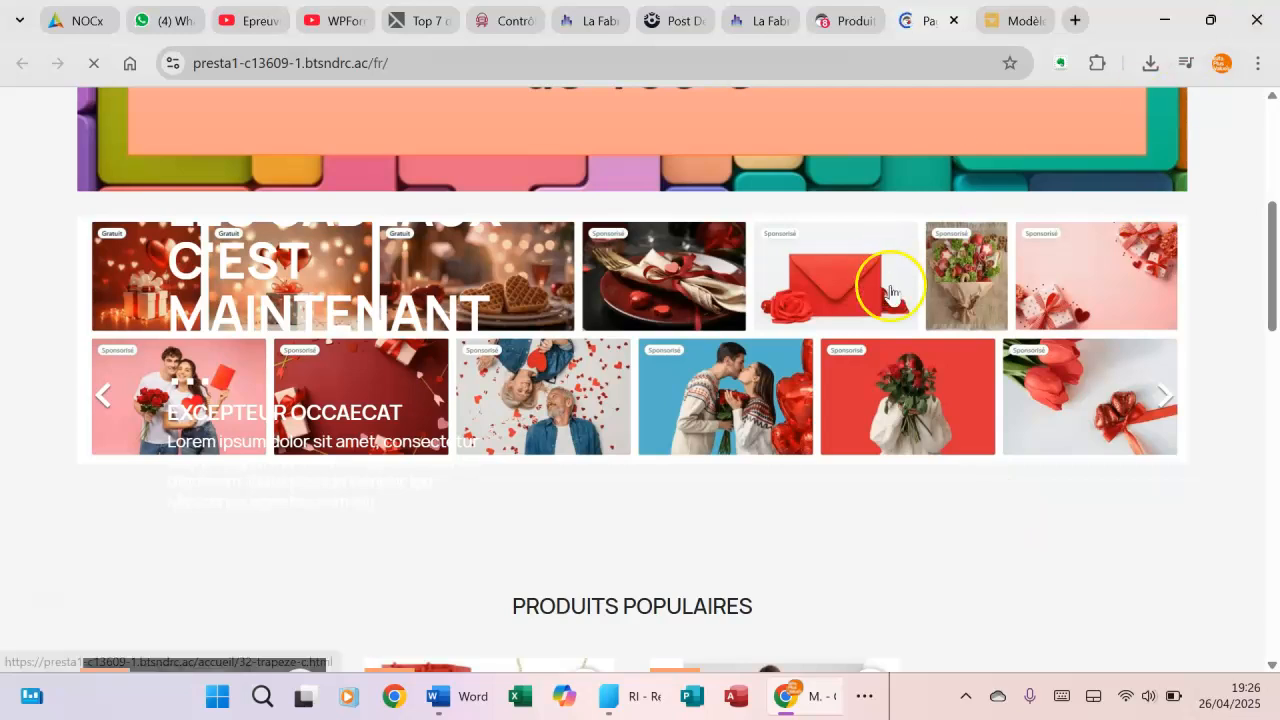
{"action": "scroll", "coordinate": [891, 288], "scroll_direction": "down", "scroll_amount": 15}
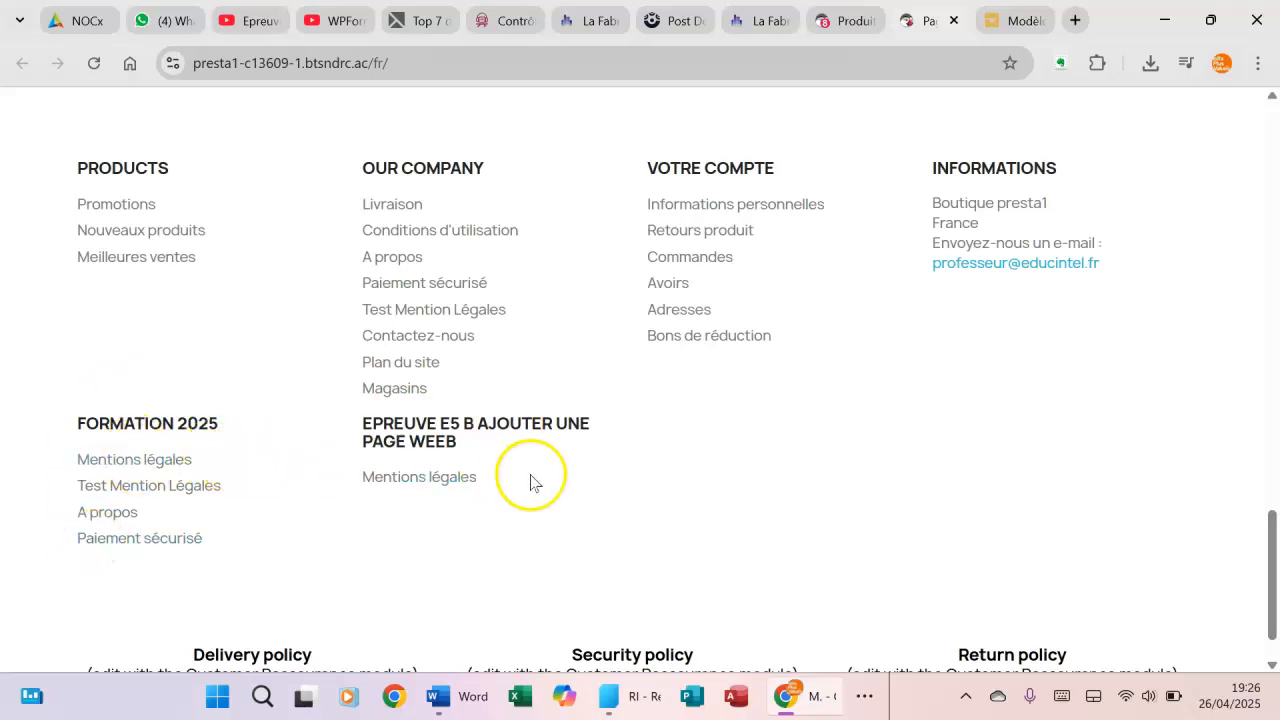
{"action": "left_click", "coordinate": [168, 459]}
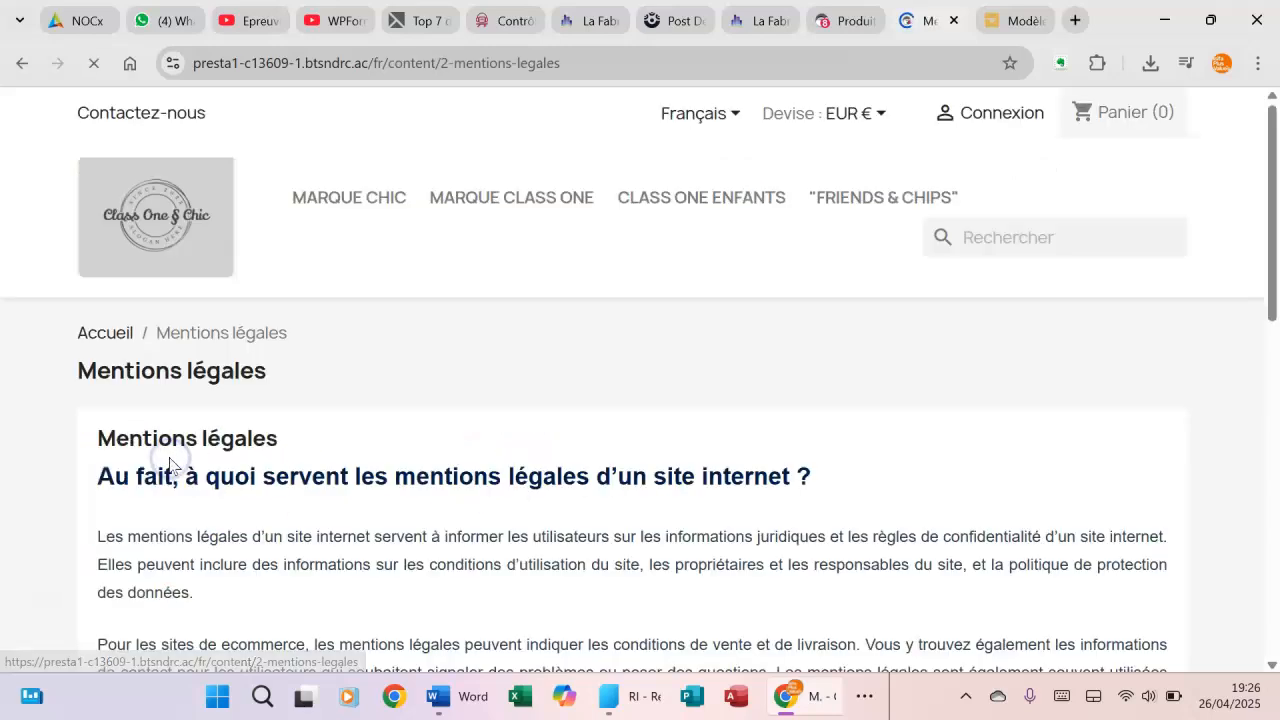
{"action": "scroll", "coordinate": [700, 509], "scroll_direction": "down", "scroll_amount": 2}
{"action": "scroll", "coordinate": [700, 507], "scroll_direction": "up", "scroll_amount": 1}
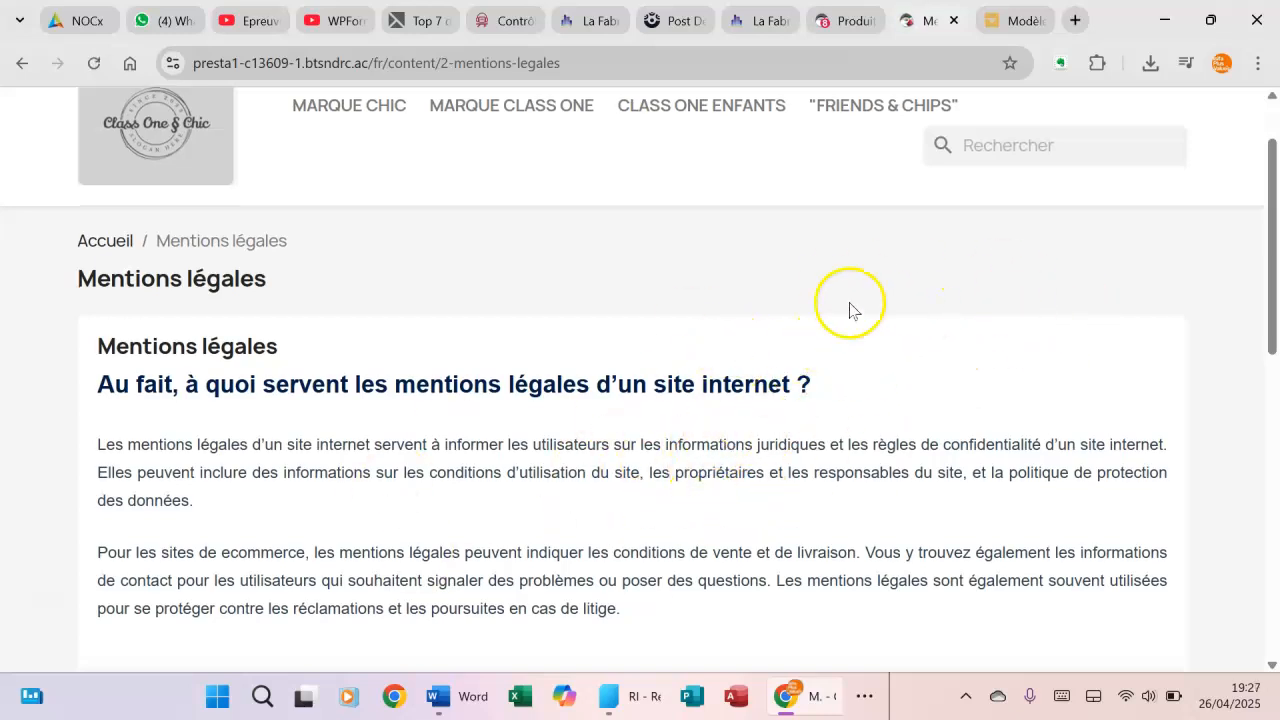
{"action": "scroll", "coordinate": [675, 309], "scroll_direction": "up", "scroll_amount": 1}
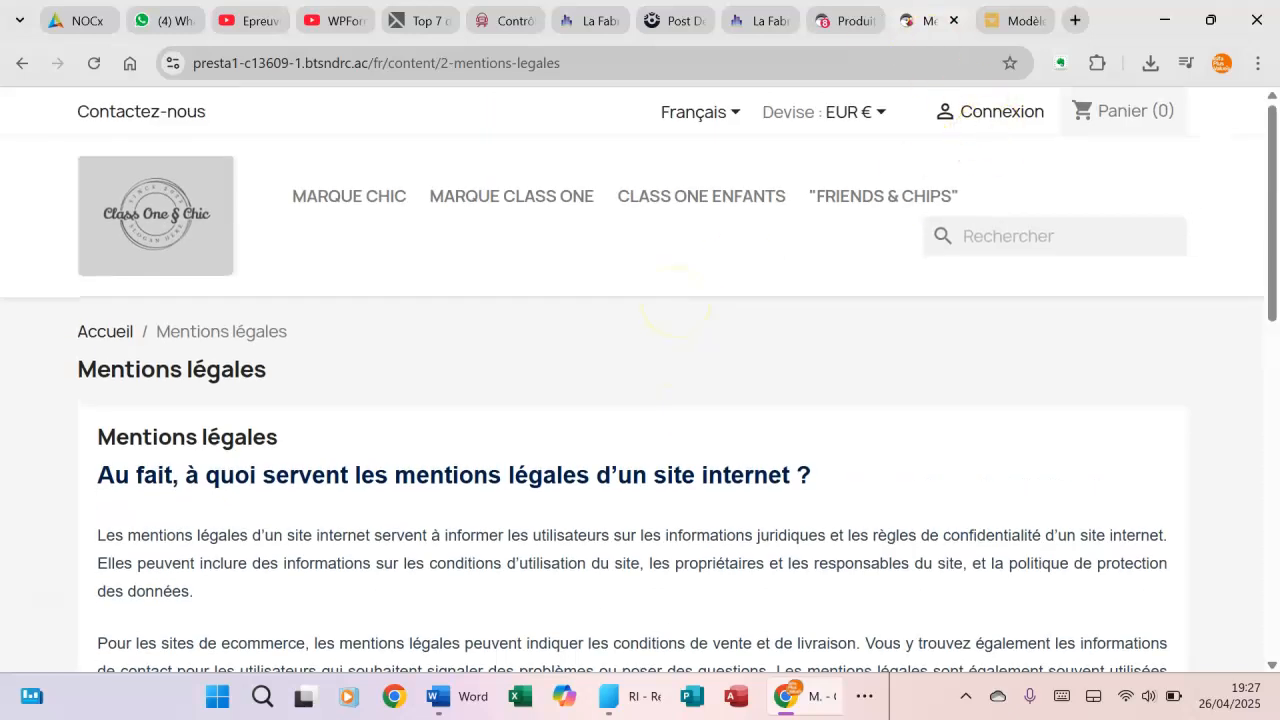
Return to the back office, list the Apparence pages, and open the Mentions légales page for editing
{"action": "left_click", "coordinate": [848, 20]}
{"action": "scroll", "coordinate": [651, 320], "scroll_direction": "down", "scroll_amount": 3}
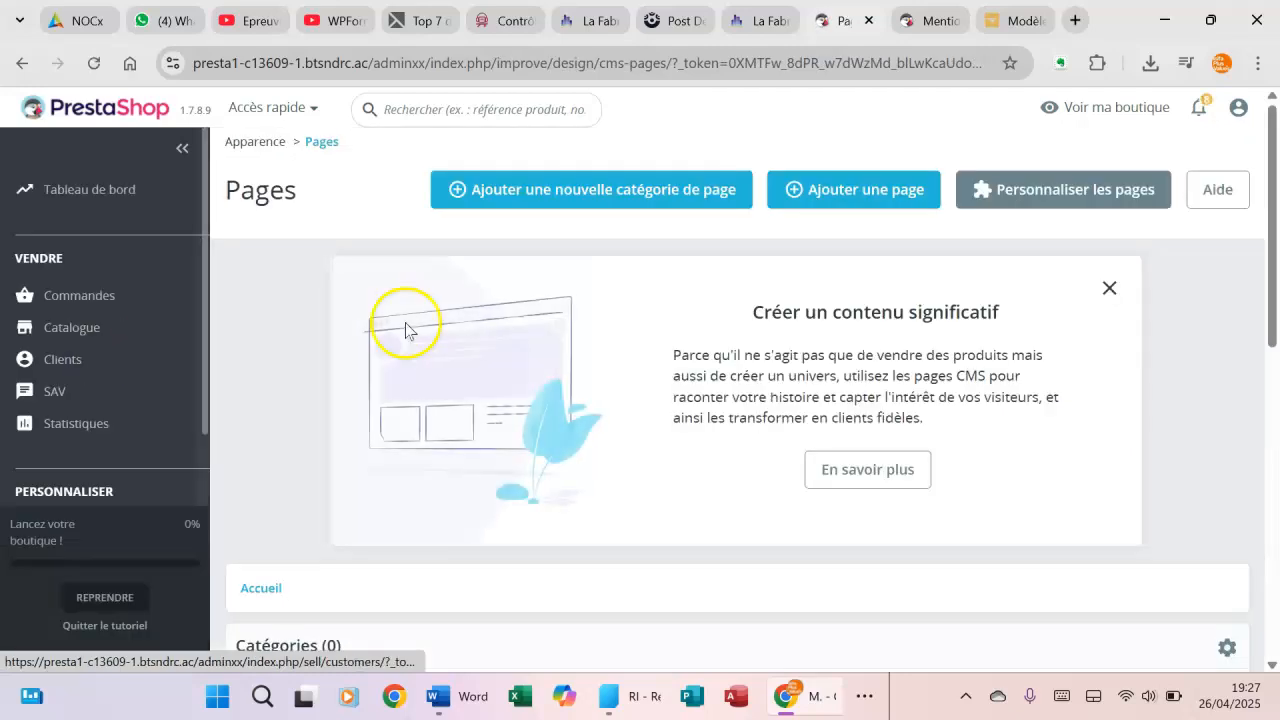
{"action": "scroll", "coordinate": [663, 320], "scroll_direction": "down", "scroll_amount": 5}
{"action": "scroll", "coordinate": [663, 318], "scroll_direction": "down", "scroll_amount": 3}
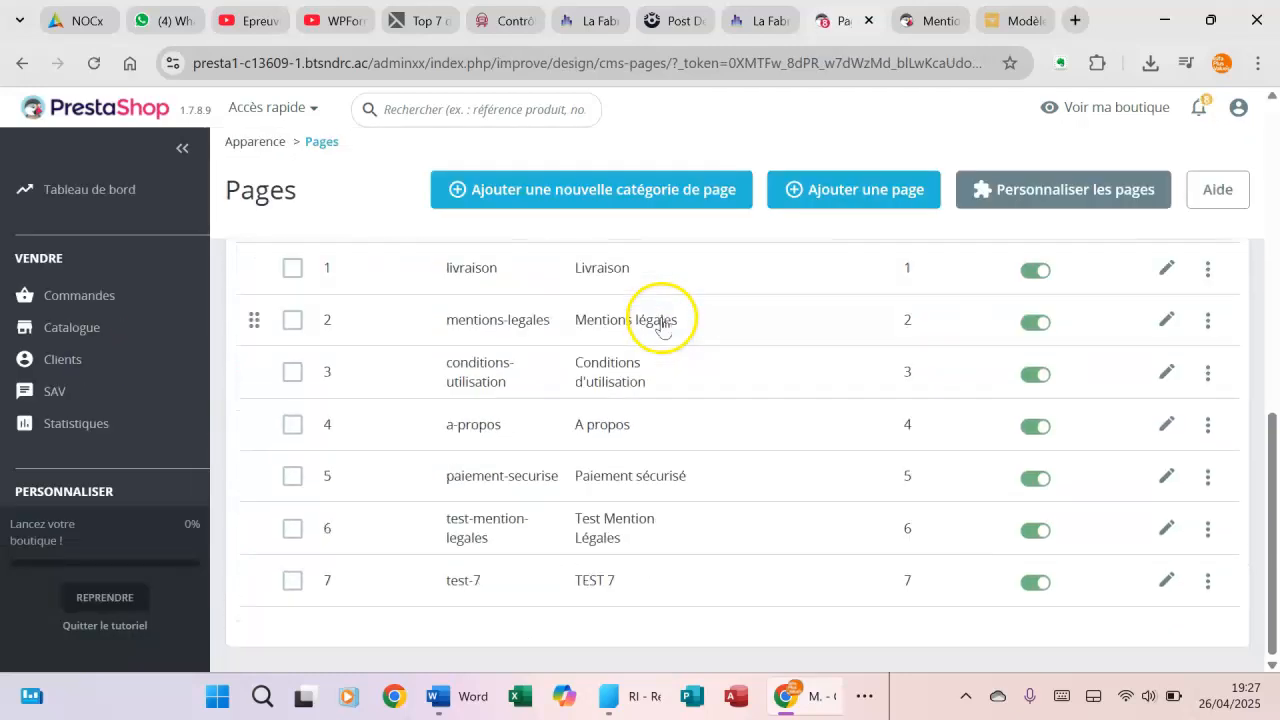
{"action": "scroll", "coordinate": [789, 256], "scroll_direction": "up", "scroll_amount": 1}
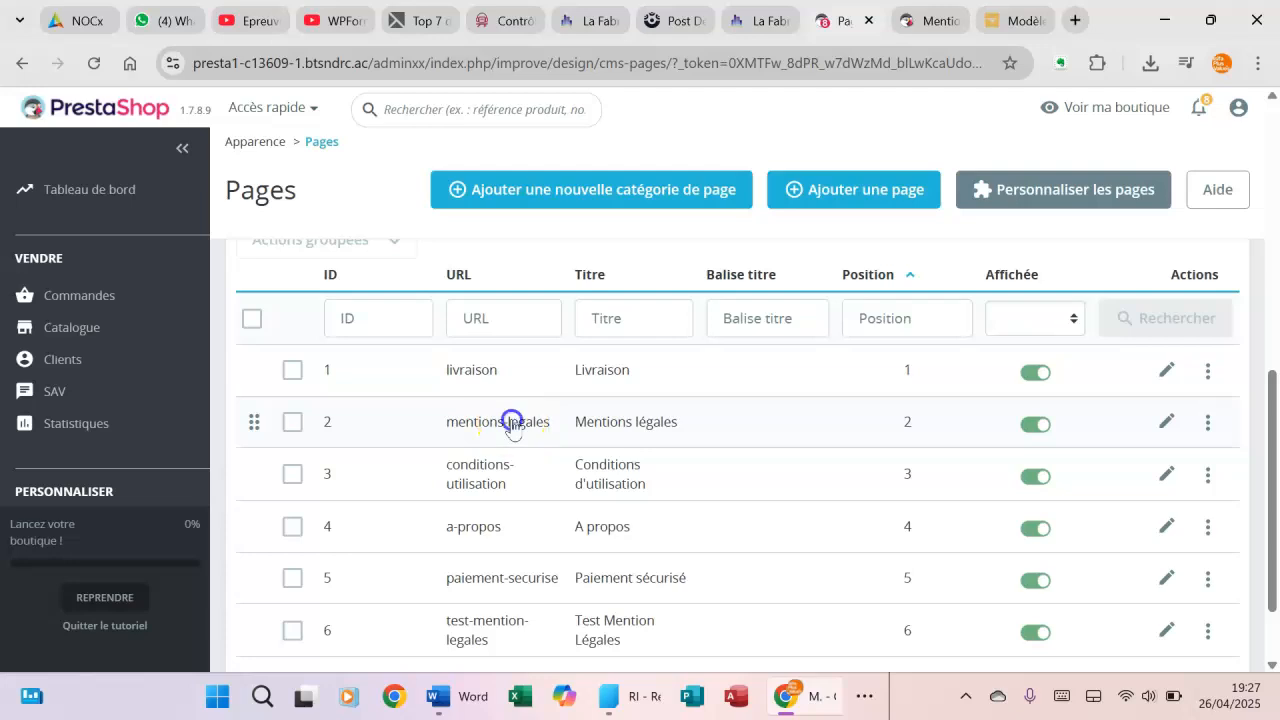
Examine the Mentions légales page's title, SEO preview, meta fields and French page content
{"action": "scroll", "coordinate": [858, 410], "scroll_direction": "down", "scroll_amount": 2}
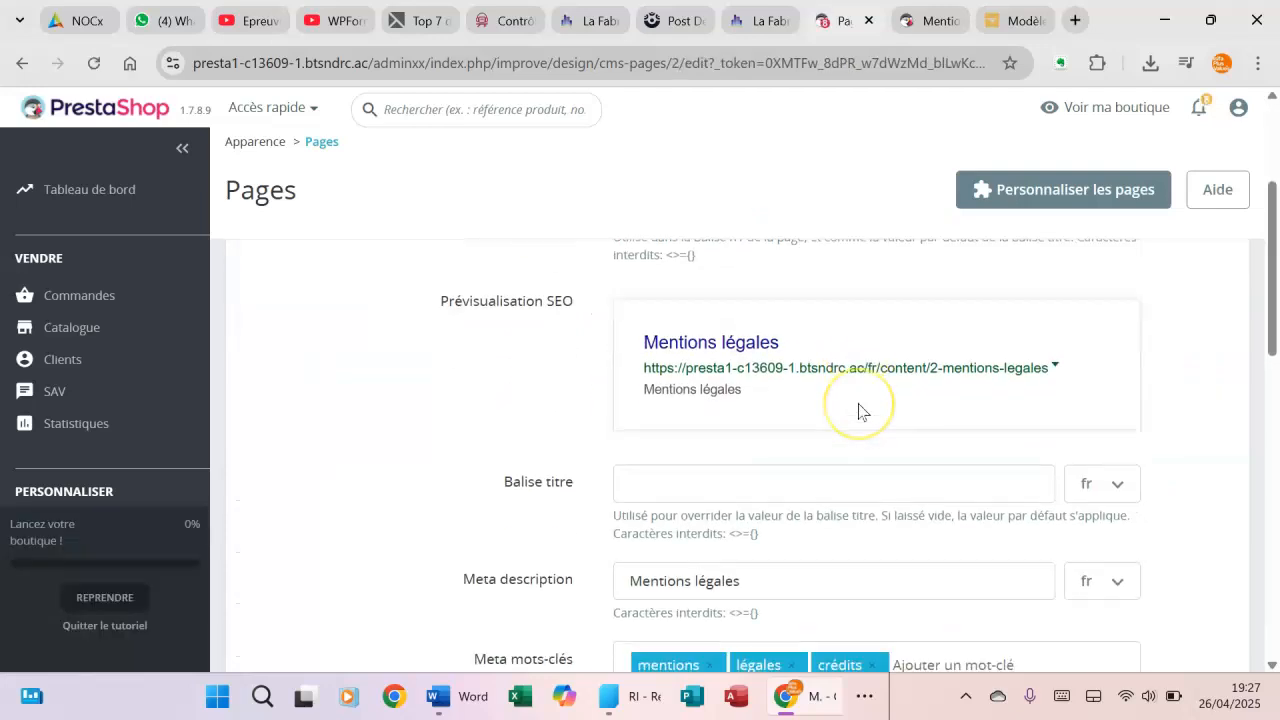
{"action": "scroll", "coordinate": [831, 514], "scroll_direction": "down", "scroll_amount": 5}
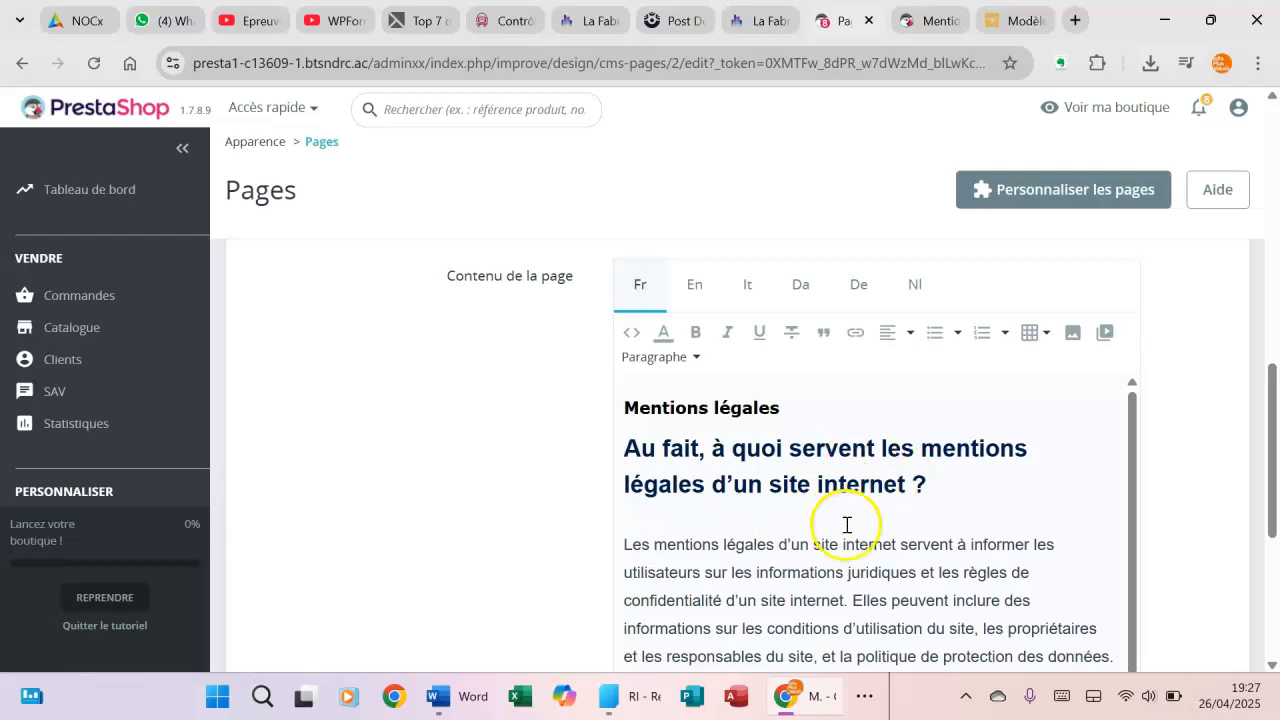
{"action": "scroll", "coordinate": [849, 520], "scroll_direction": "down", "scroll_amount": 3}
{"action": "scroll", "coordinate": [851, 519], "scroll_direction": "up", "scroll_amount": 1}
{"action": "scroll", "coordinate": [851, 519], "scroll_direction": "up", "scroll_amount": 10}
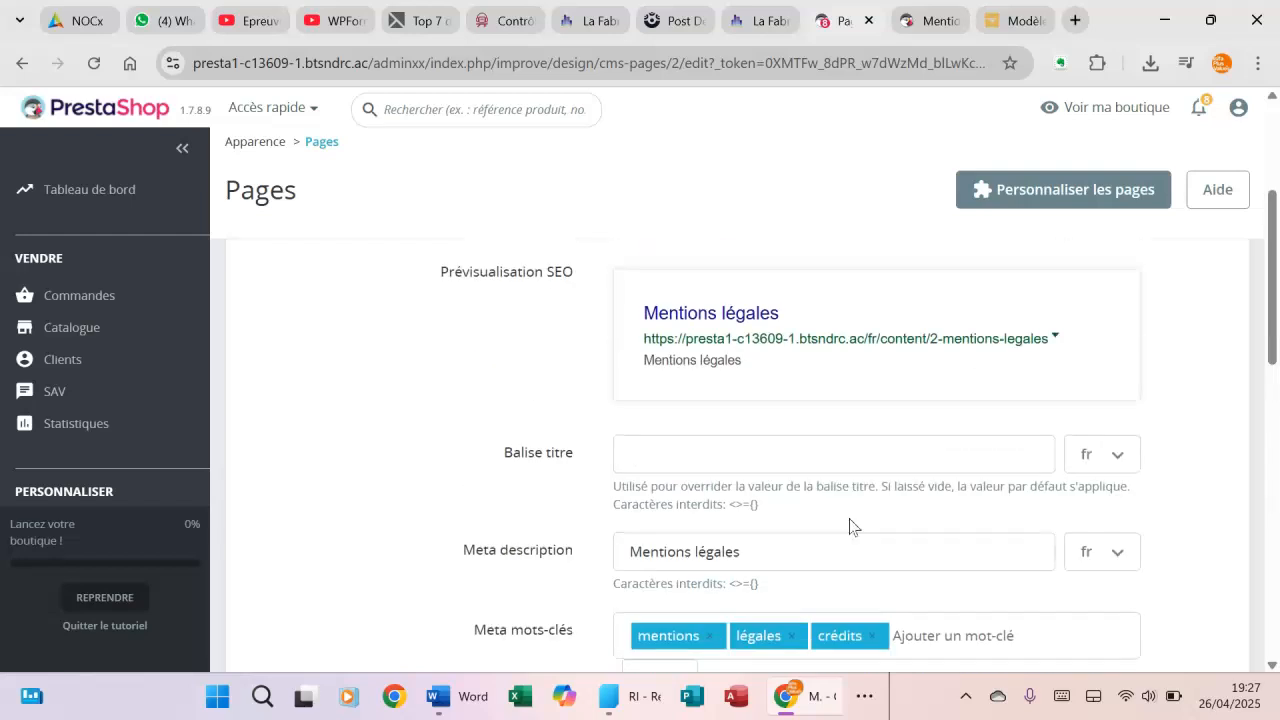
{"action": "scroll", "coordinate": [849, 527], "scroll_direction": "up", "scroll_amount": 1}
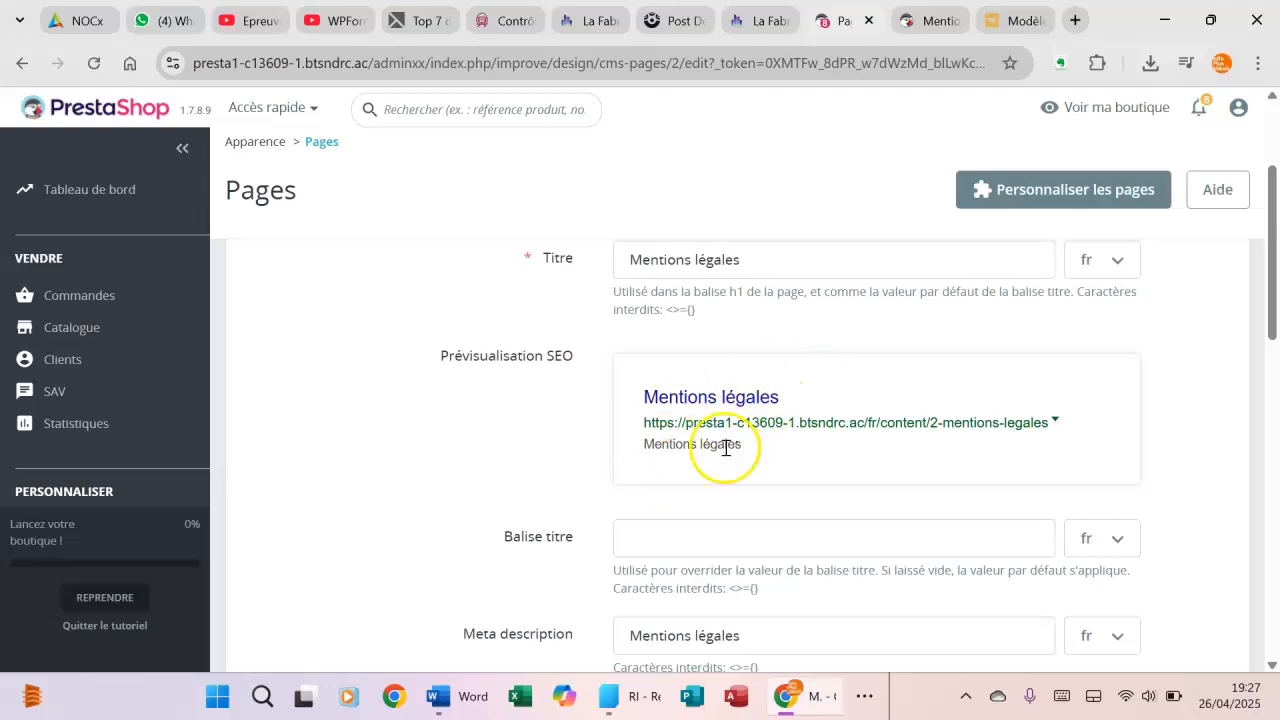
Review the Mentions légales page's category, SEO preview, meta keywords, simplified URL and opening content in the edit form
{"action": "scroll", "coordinate": [750, 458], "scroll_direction": "down", "scroll_amount": 5}
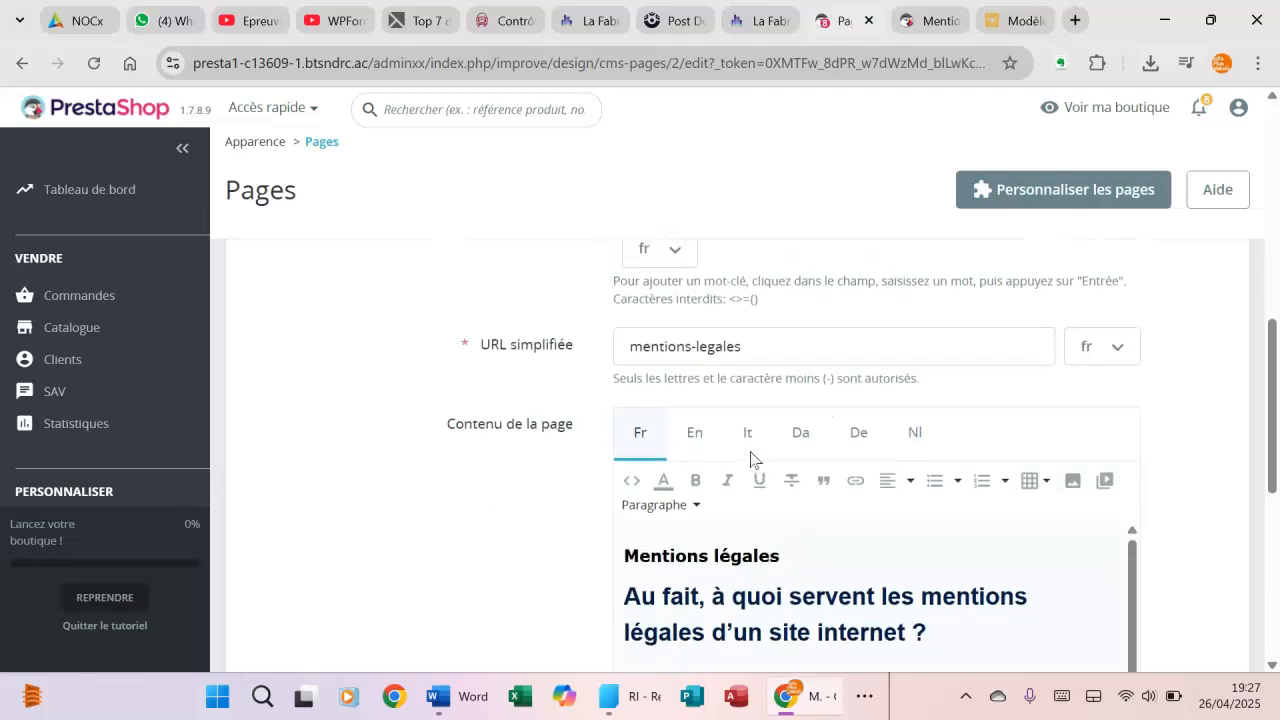
{"action": "scroll", "coordinate": [750, 458], "scroll_direction": "up", "scroll_amount": 5}
{"action": "scroll", "coordinate": [750, 458], "scroll_direction": "down", "scroll_amount": 1}
{"action": "scroll", "coordinate": [750, 458], "scroll_direction": "up", "scroll_amount": 2}
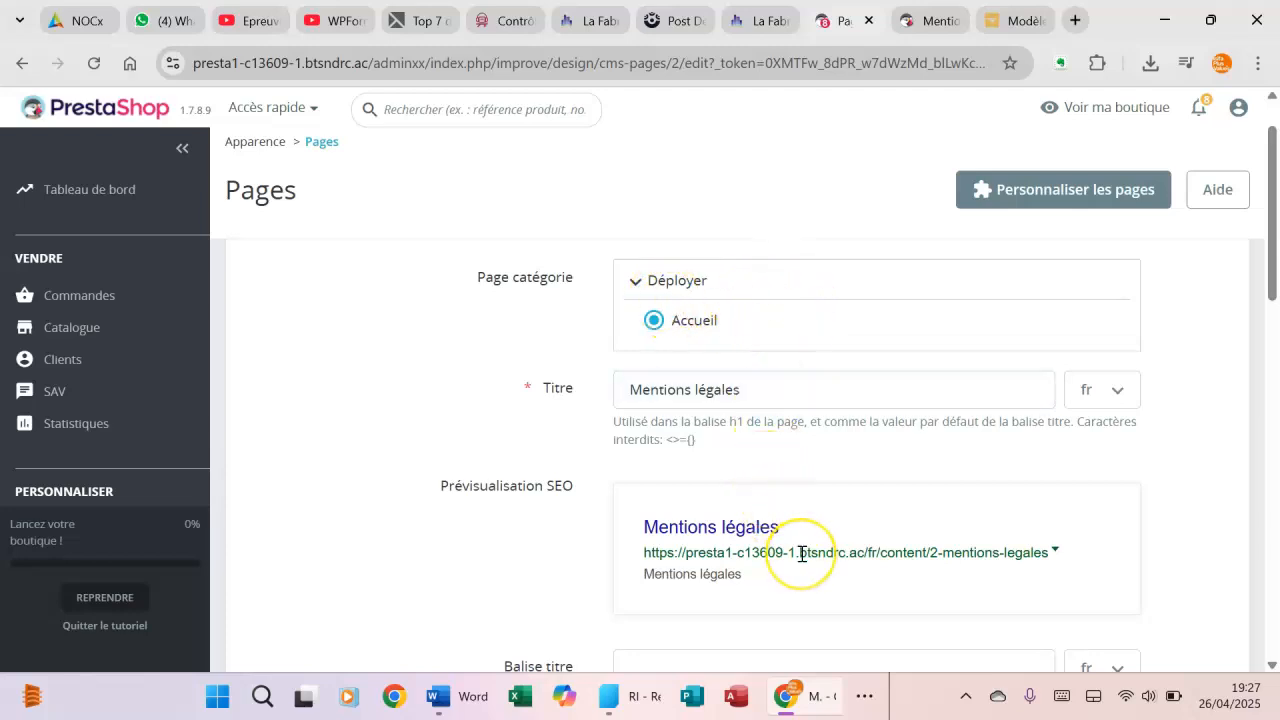
{"action": "scroll", "coordinate": [800, 553], "scroll_direction": "up", "scroll_amount": 1}
{"action": "scroll", "coordinate": [800, 553], "scroll_direction": "down", "scroll_amount": 8}
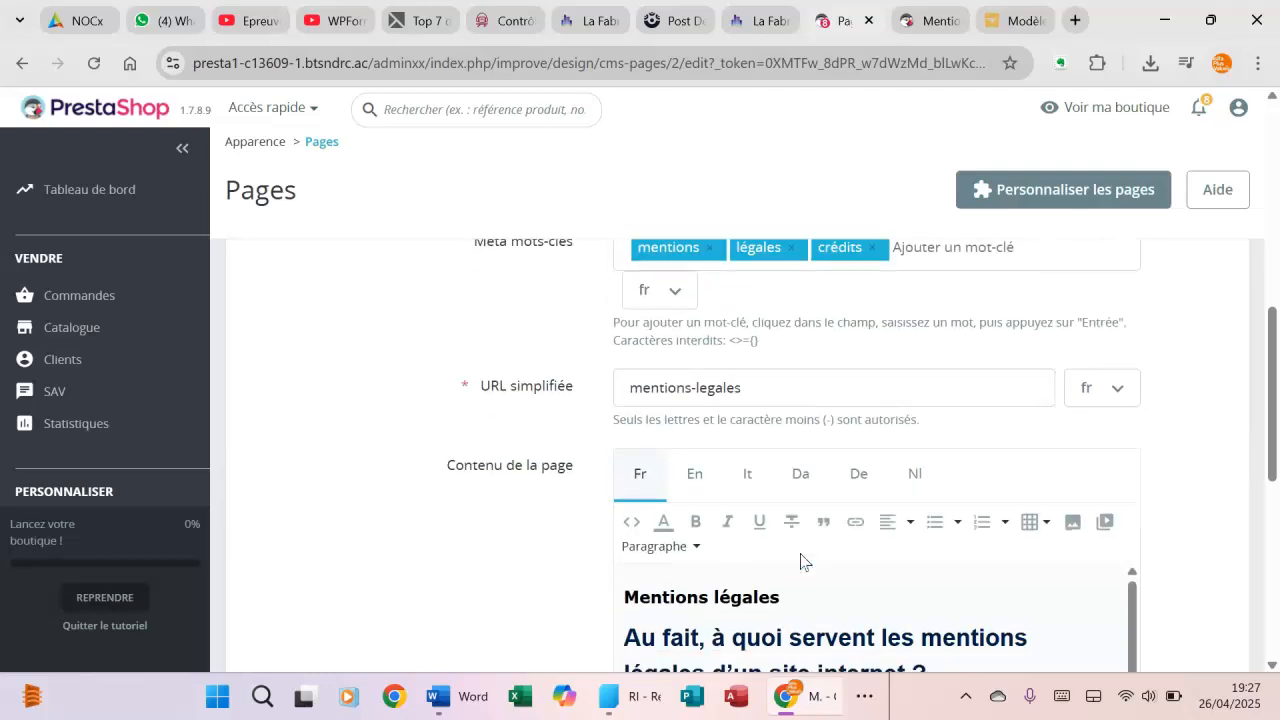
{"action": "scroll", "coordinate": [800, 560], "scroll_direction": "up", "scroll_amount": 2}
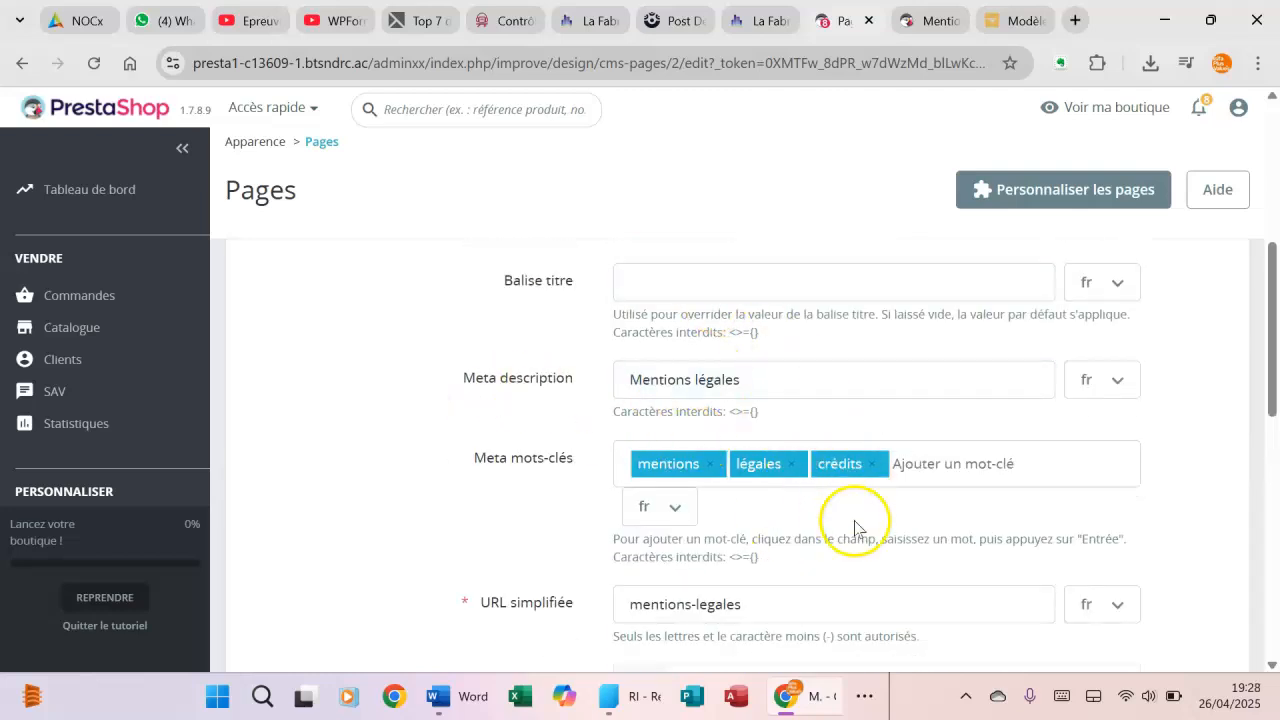
{"action": "scroll", "coordinate": [820, 515], "scroll_direction": "down", "scroll_amount": 1}
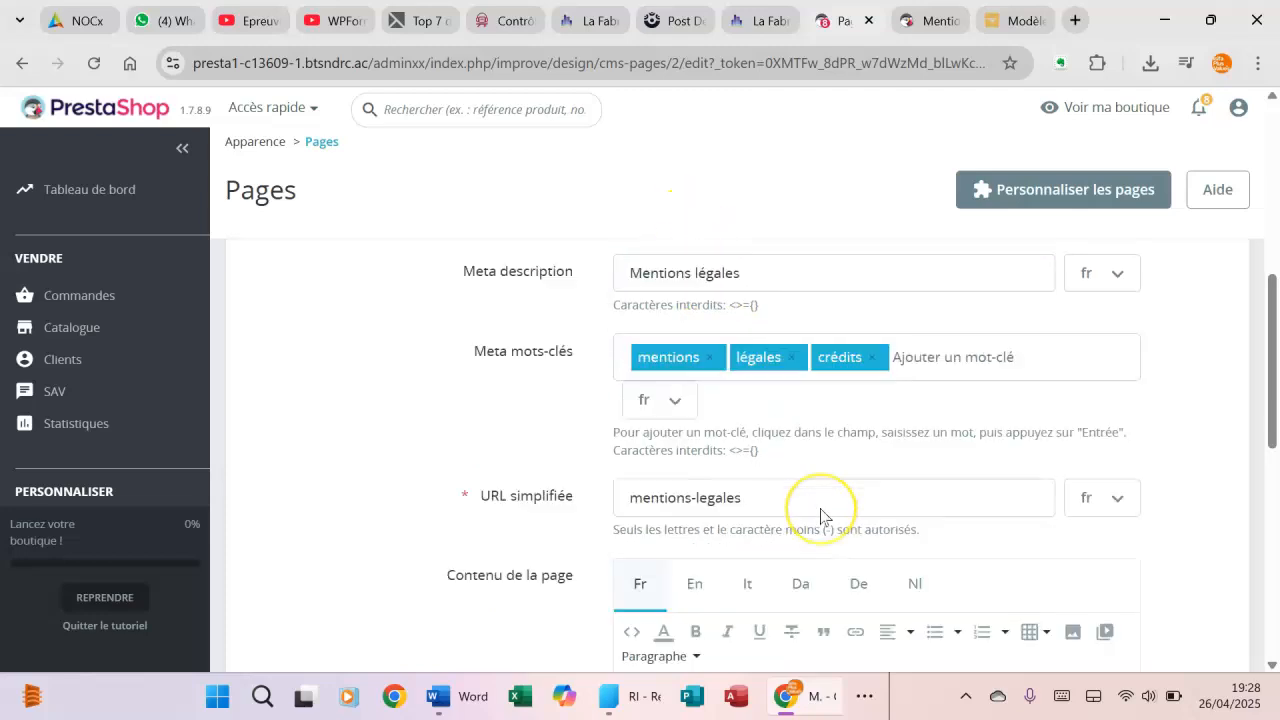
{"action": "scroll", "coordinate": [820, 515], "scroll_direction": "down", "scroll_amount": 2}
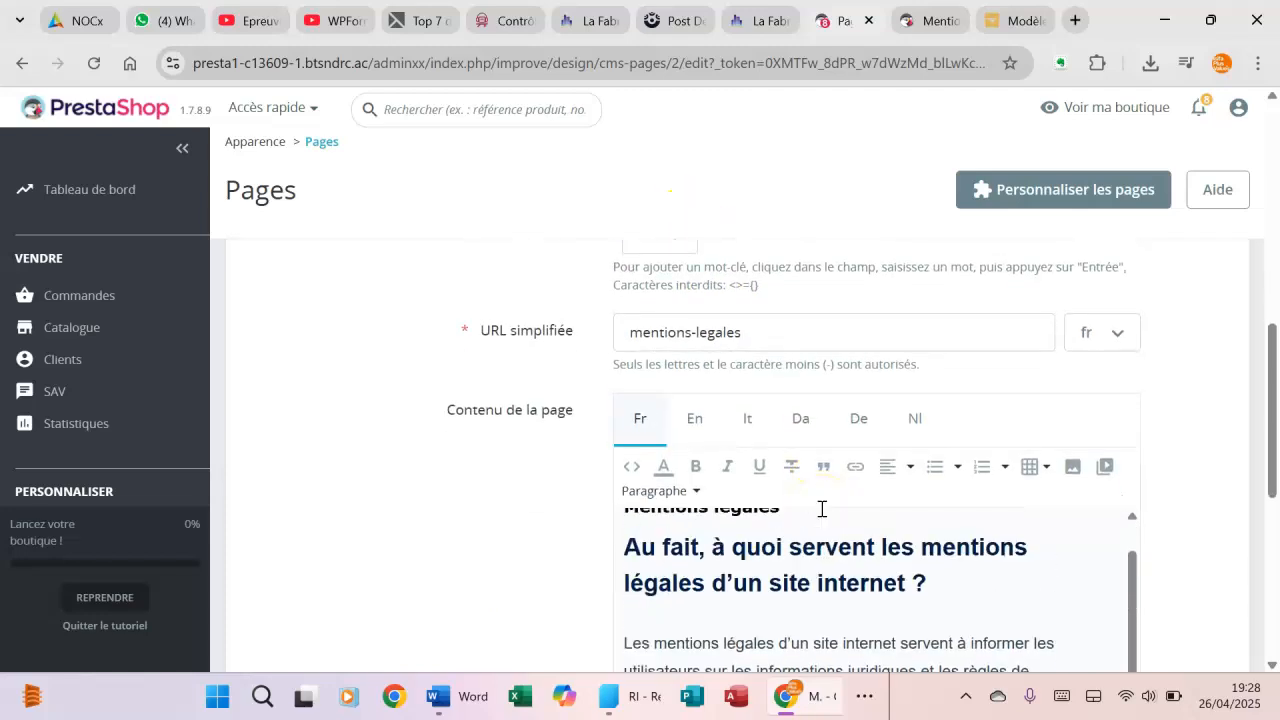
Delete the entire French page content of the Mentions légales page
{"action": "left_click_drag", "start_coordinate": [1275, 420], "coordinate": [1276, 493]}
{"action": "left_click_drag", "start_coordinate": [692, 399], "coordinate": [890, 528]}
{"action": "key", "text": "BackSpace"}
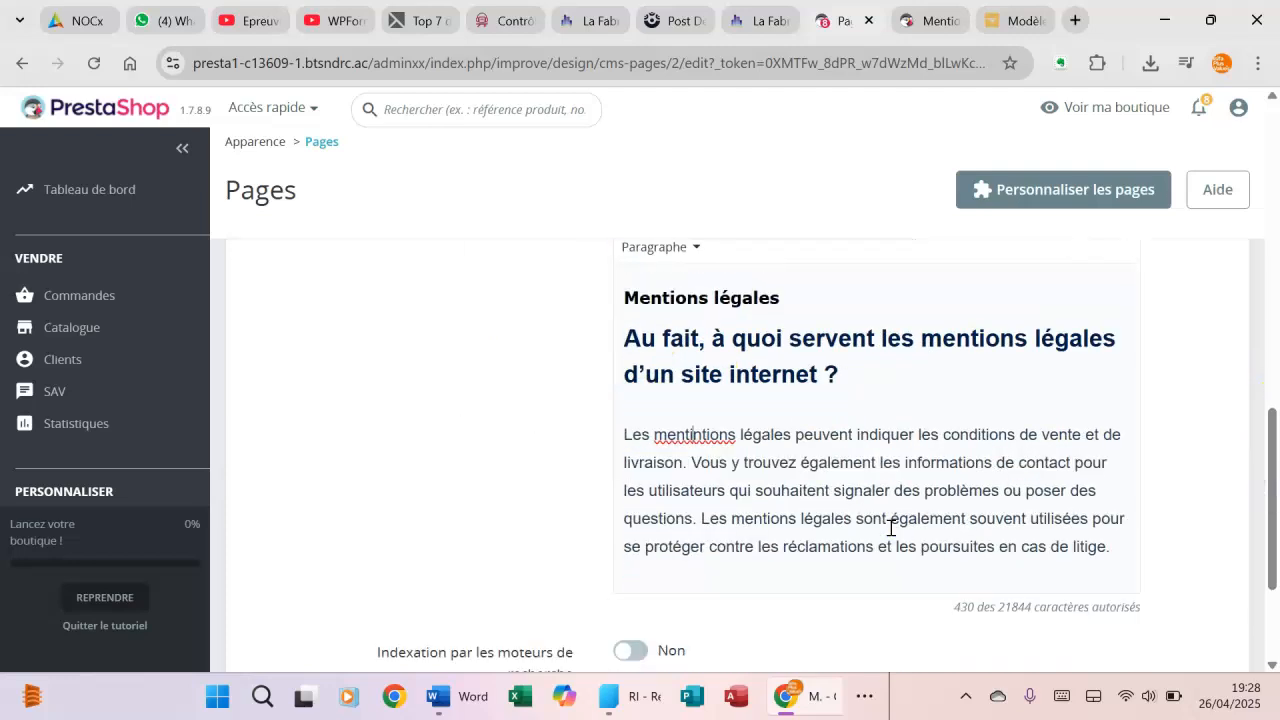
{"action": "left_click_drag", "start_coordinate": [628, 297], "coordinate": [1149, 575]}
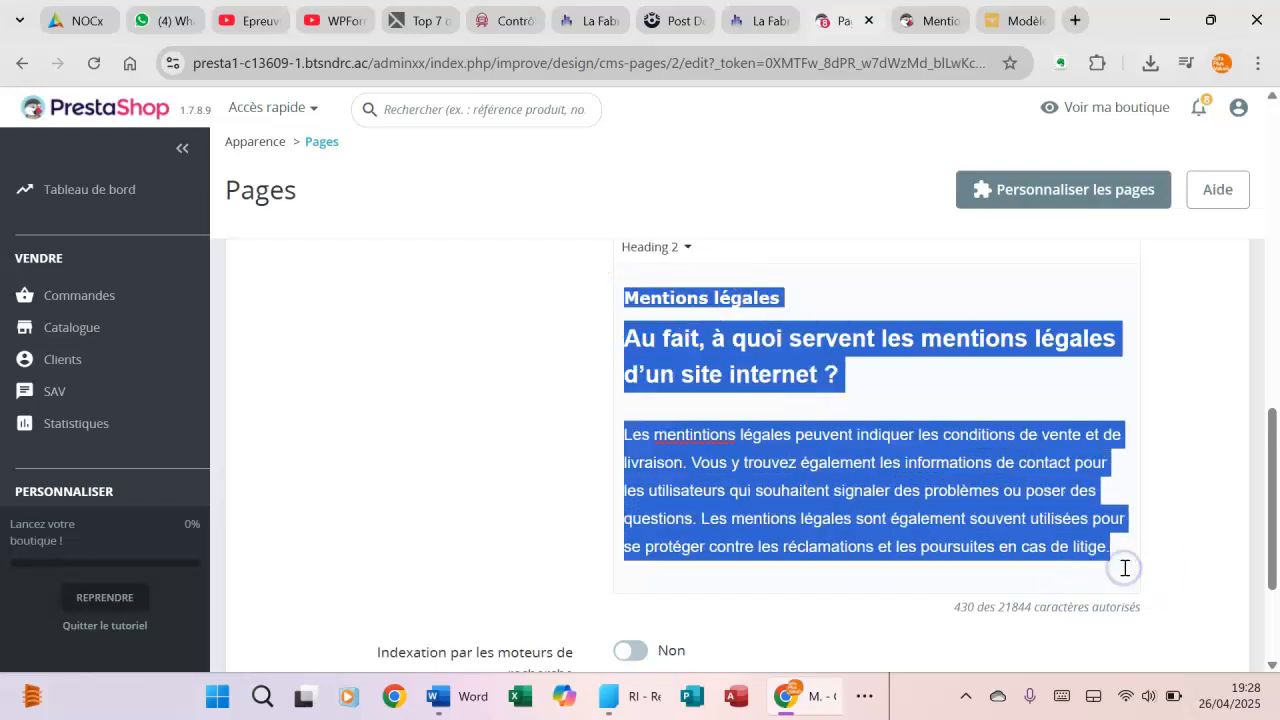
{"action": "key", "text": "BackSpace"}
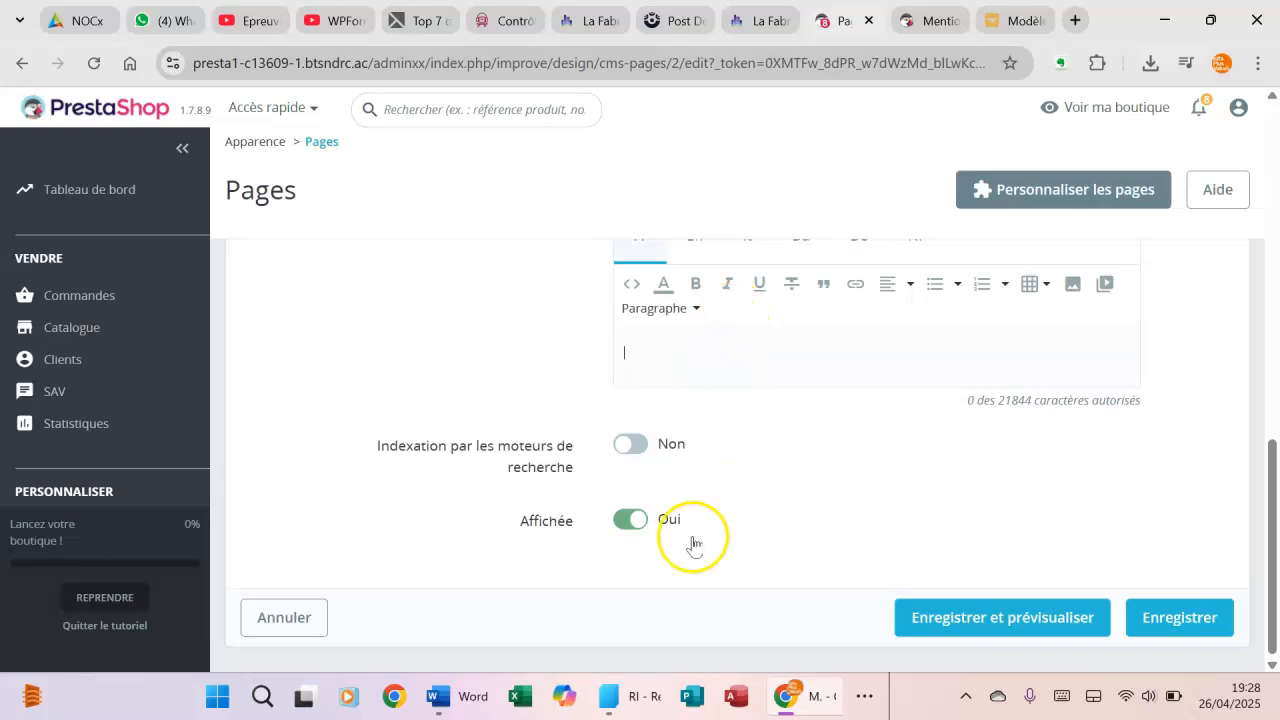
Switch to Document1 in Word to view its Mentions légales template, and return to the page form in Chrome
{"action": "mouse_move", "coordinate": [452, 710]}
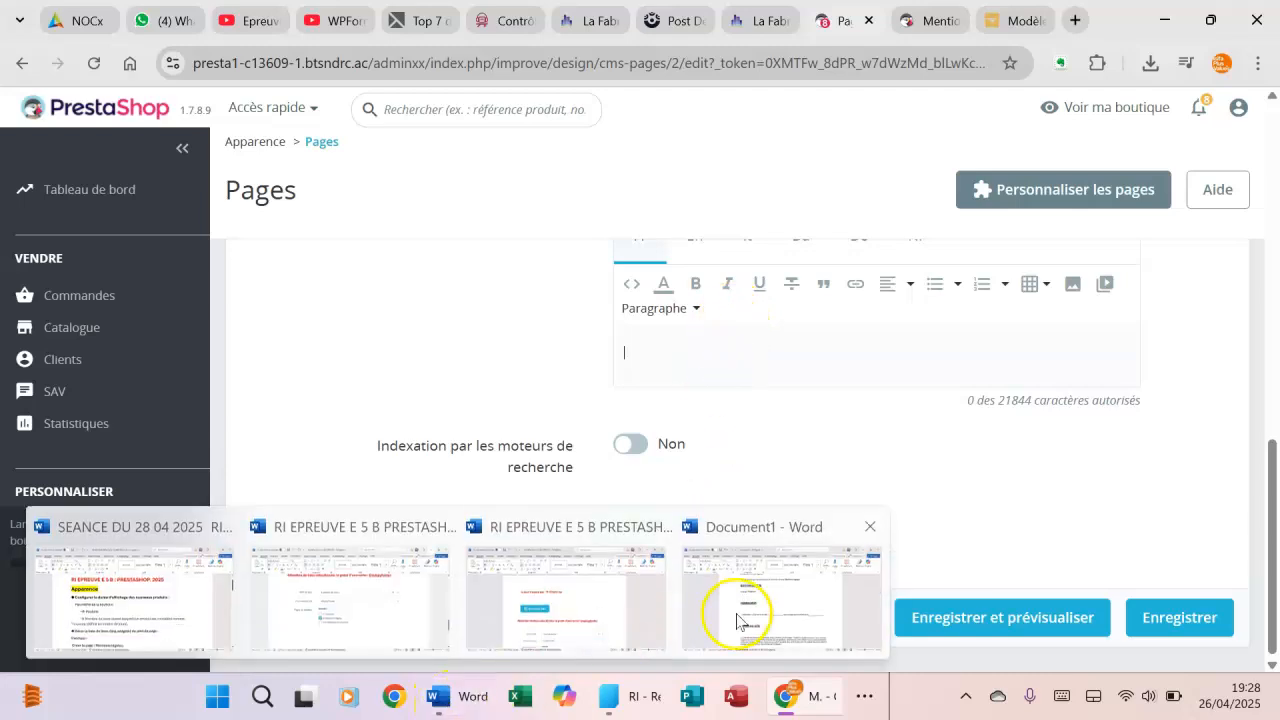
{"action": "mouse_move", "coordinate": [784, 615]}
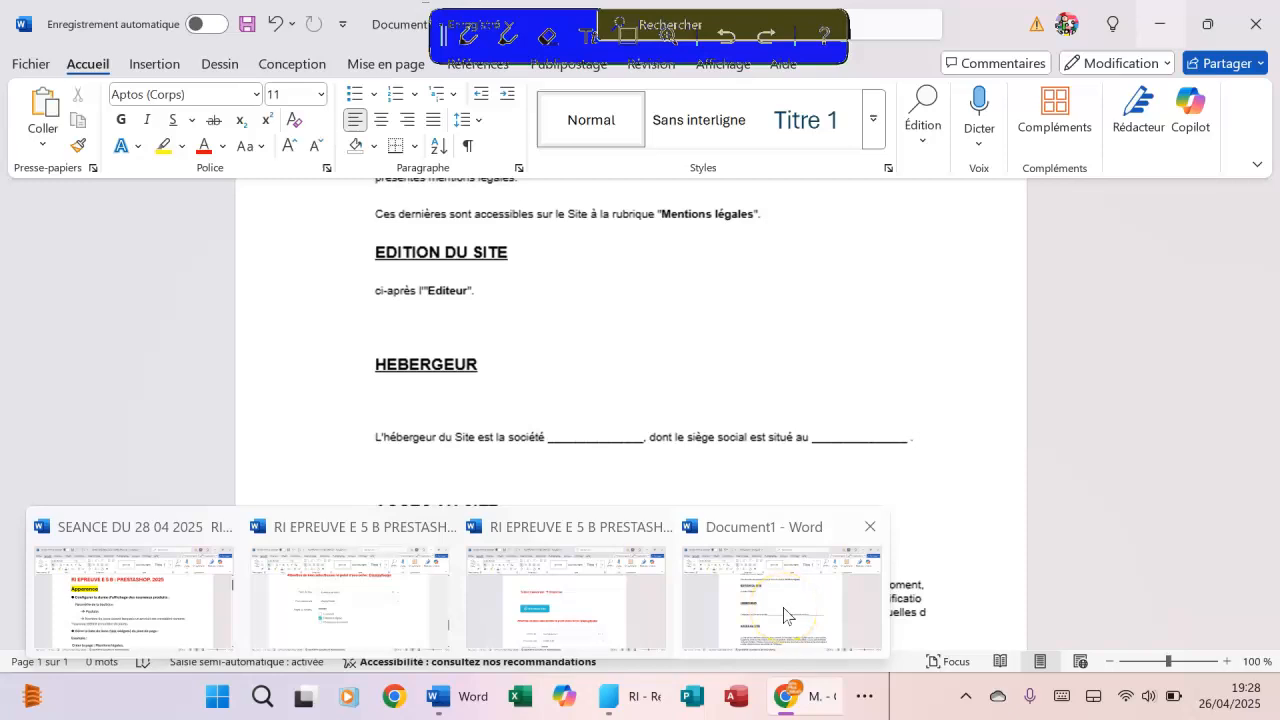
{"action": "left_click", "coordinate": [784, 615]}
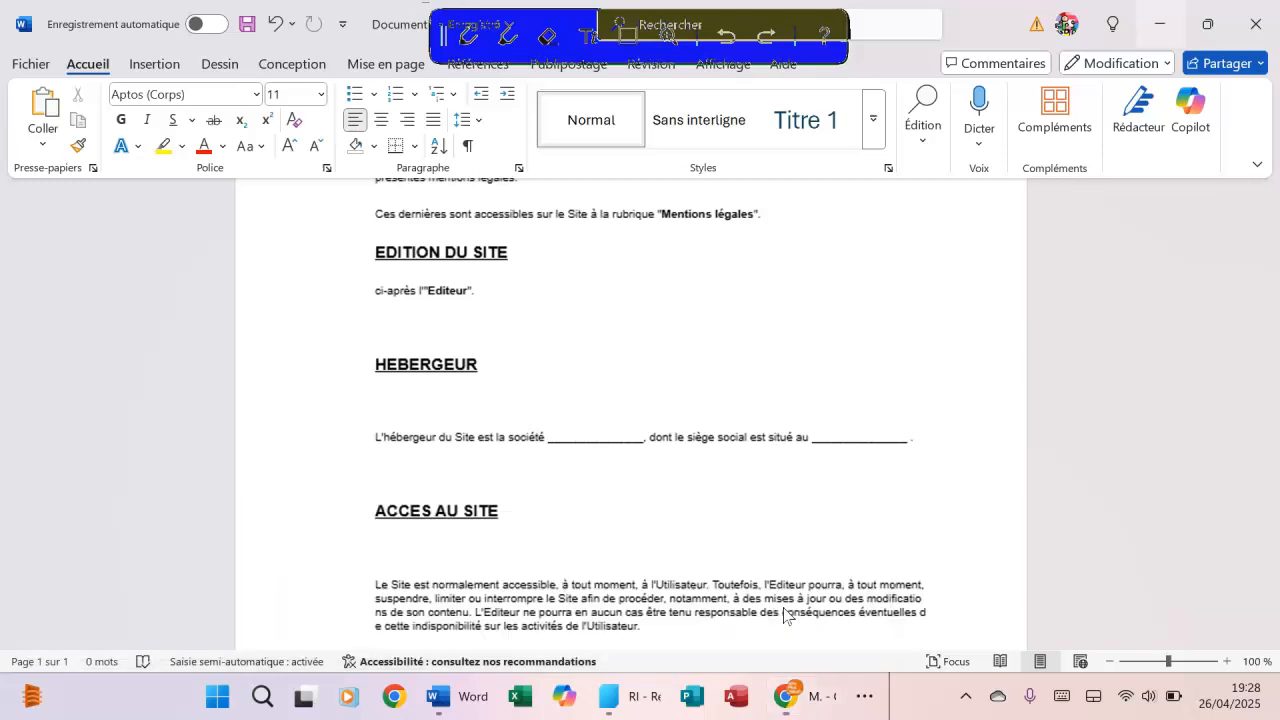
{"action": "left_click_drag", "start_coordinate": [1276, 483], "coordinate": [1276, 360]}
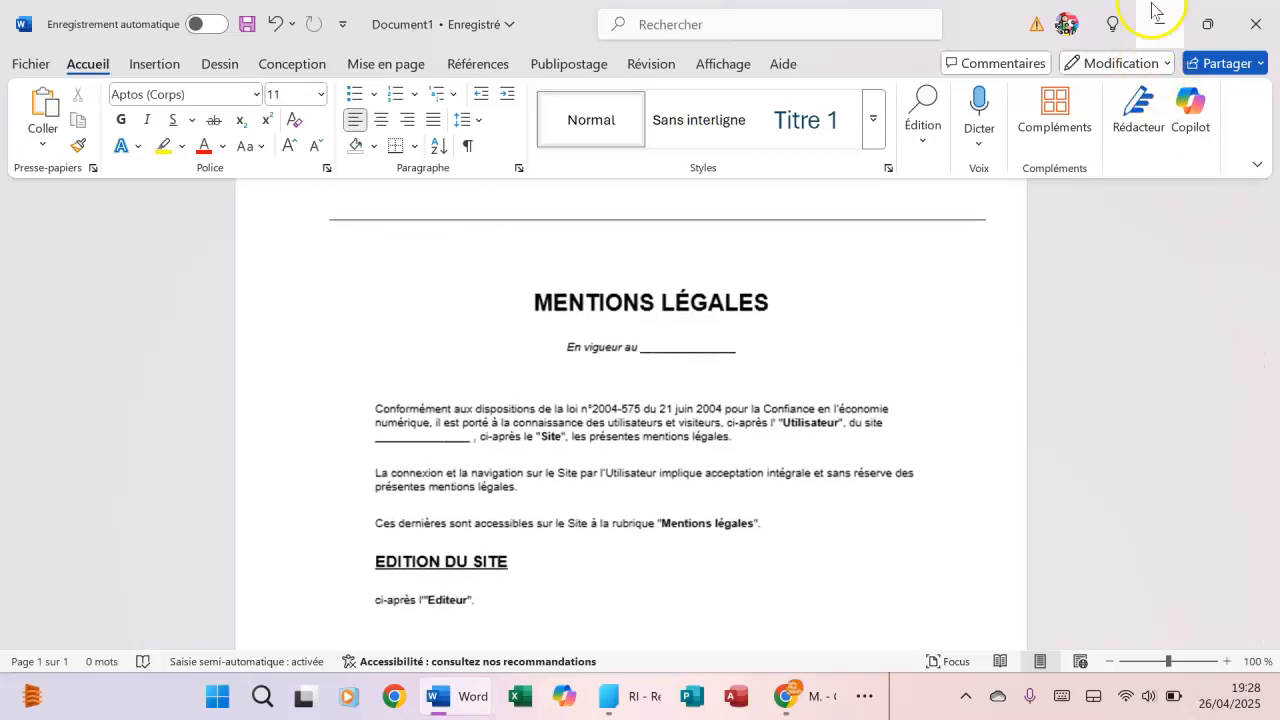
{"action": "left_click", "coordinate": [790, 695]}
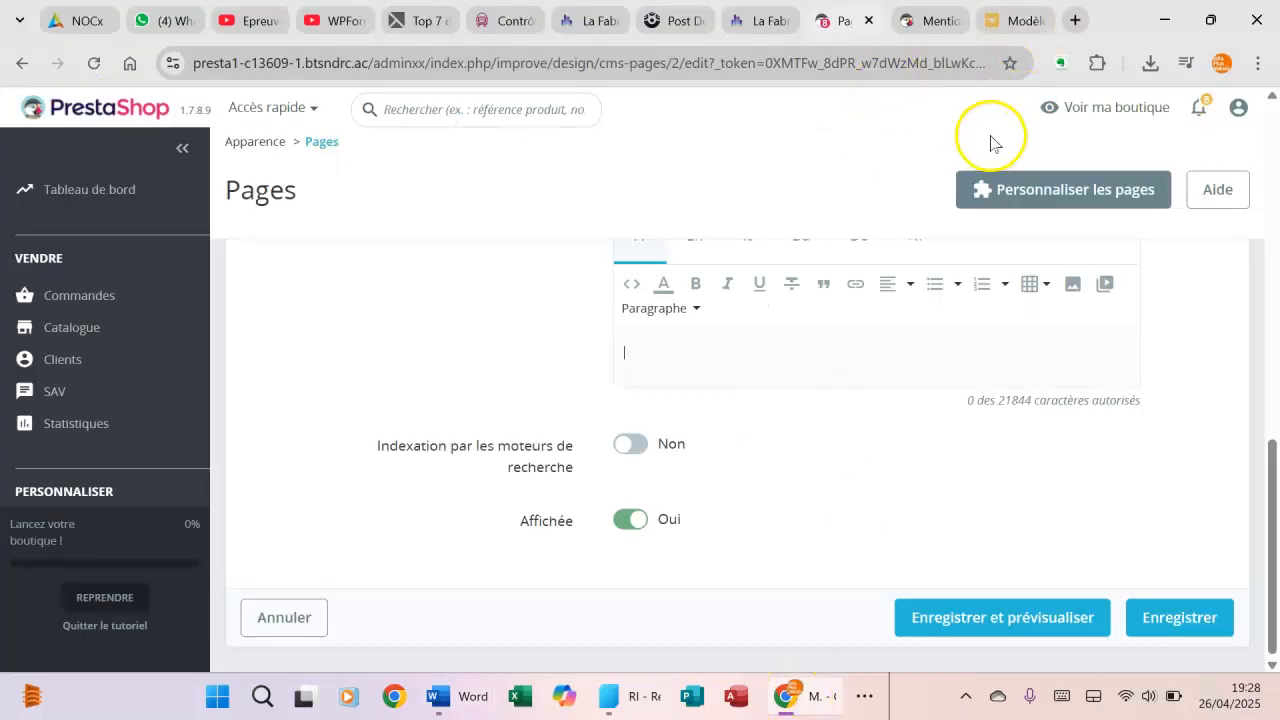
Minimise the open windows and open the PDF "Mention légales site web exemple" from the desktop
{"action": "left_click", "coordinate": [1164, 20]}
{"action": "left_click", "coordinate": [1166, 24]}
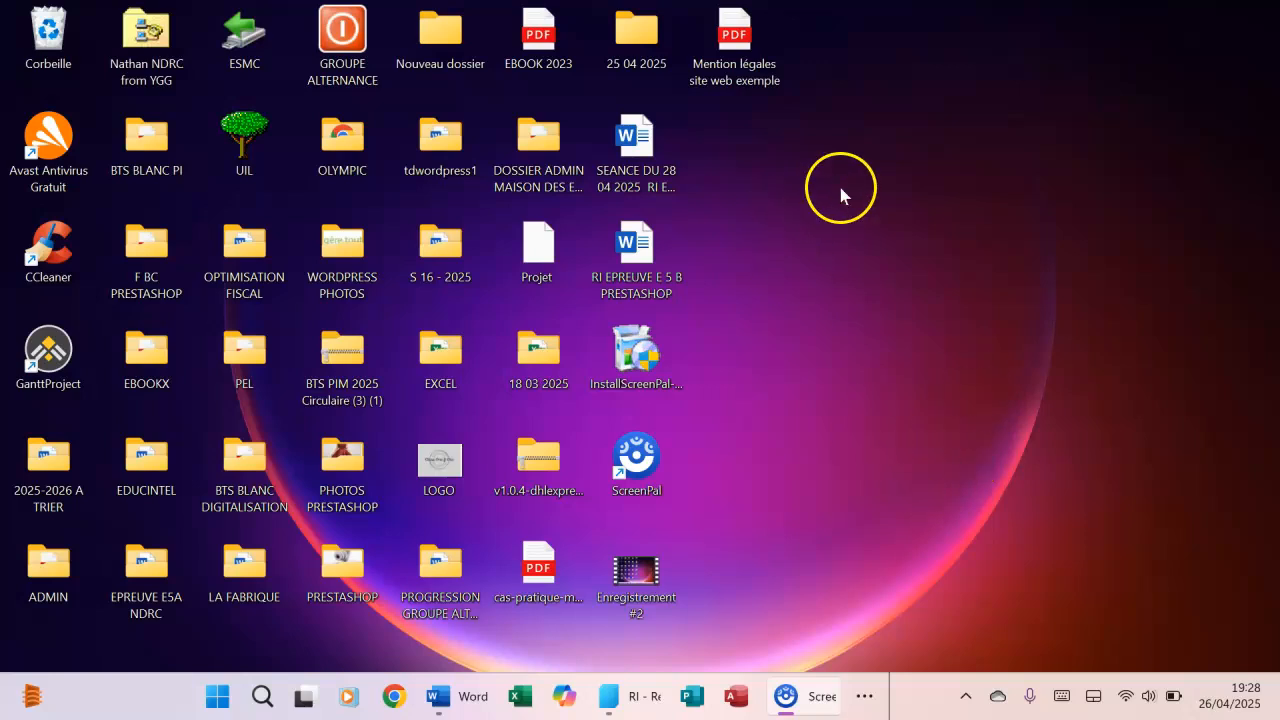
{"action": "double_click", "coordinate": [738, 77]}
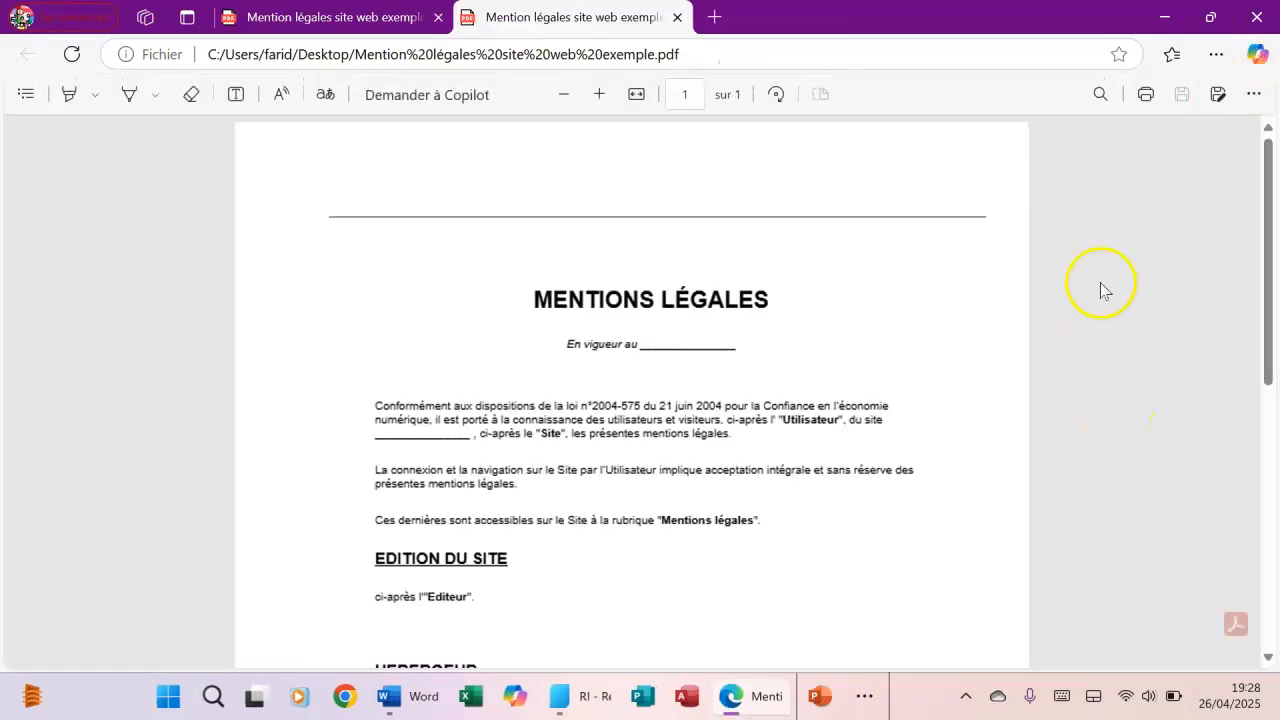
{"action": "left_click", "coordinate": [1216, 54]}
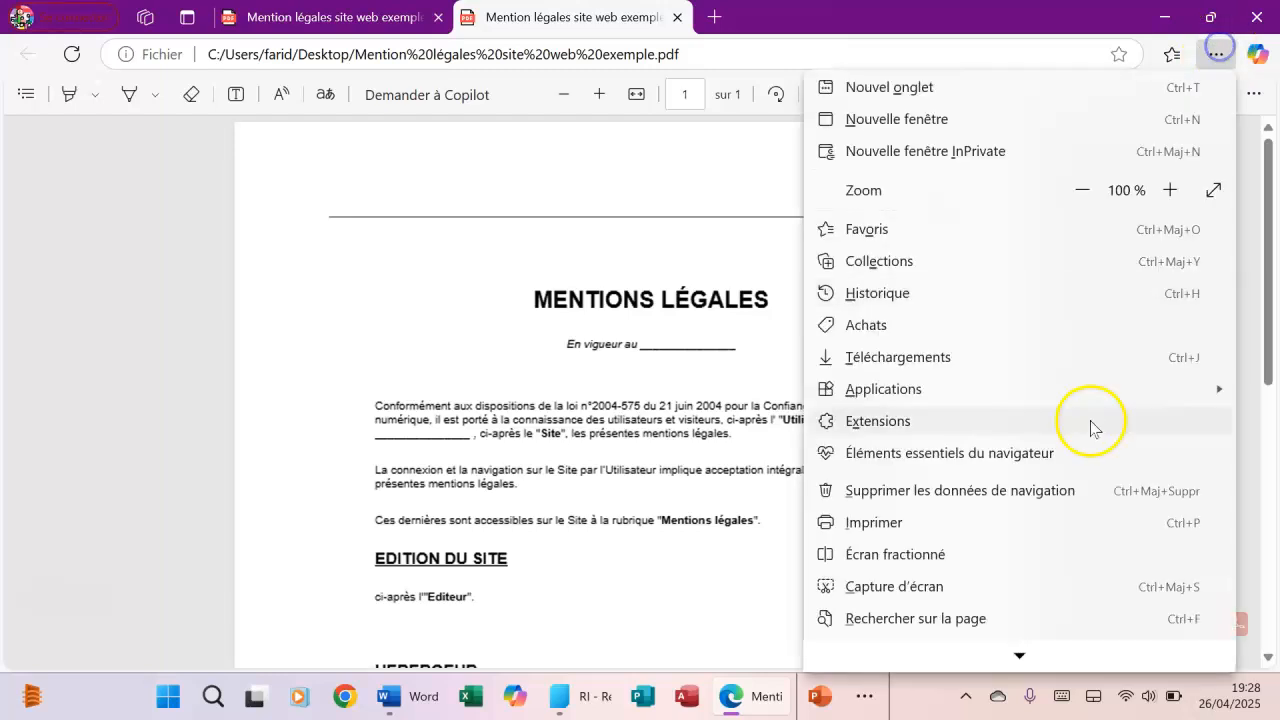
{"action": "left_click", "coordinate": [621, 404]}
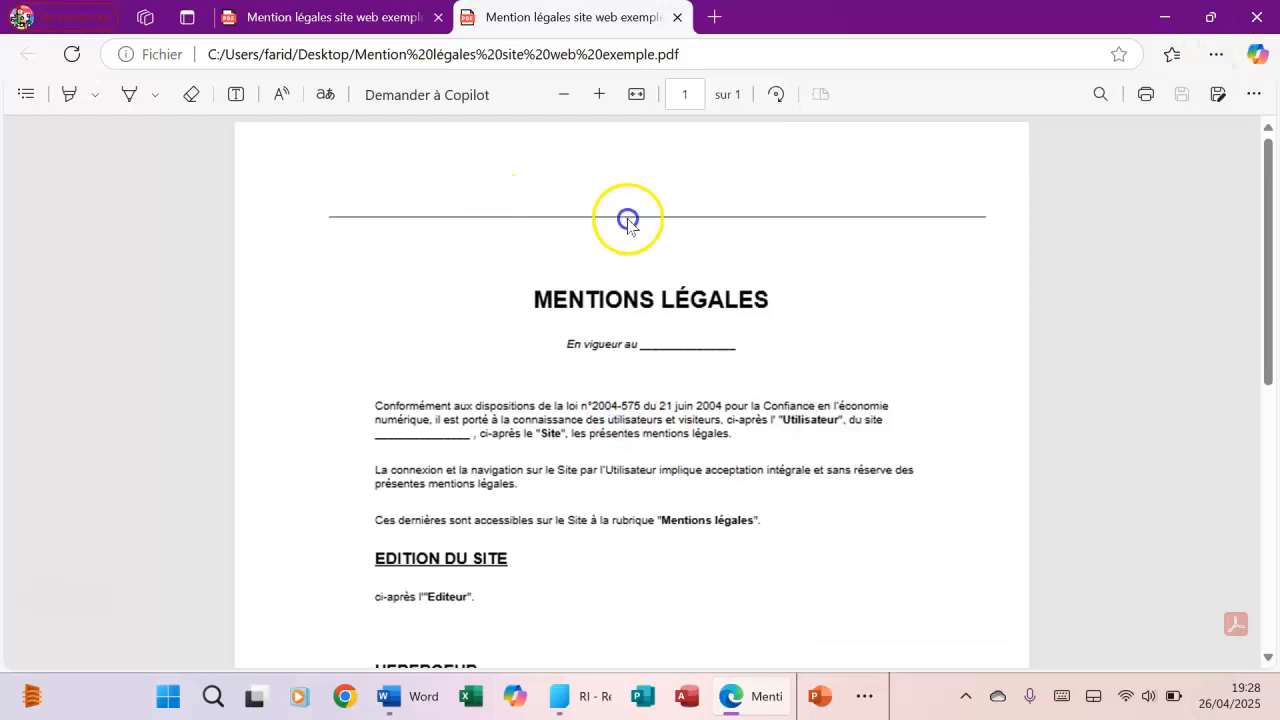
Capture the Mentions légales document with Outil Capture d'écran, and minimise the PDF window
{"action": "left_click", "coordinate": [212, 695]}
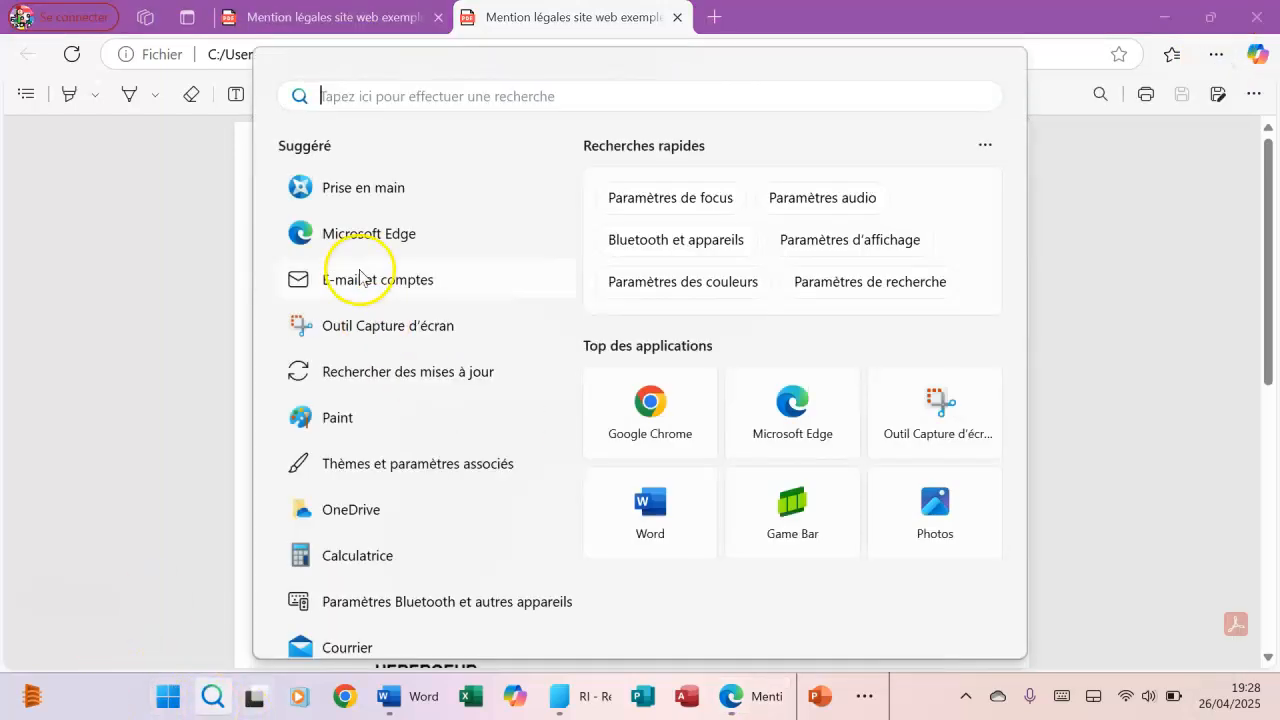
{"action": "left_click", "coordinate": [388, 328]}
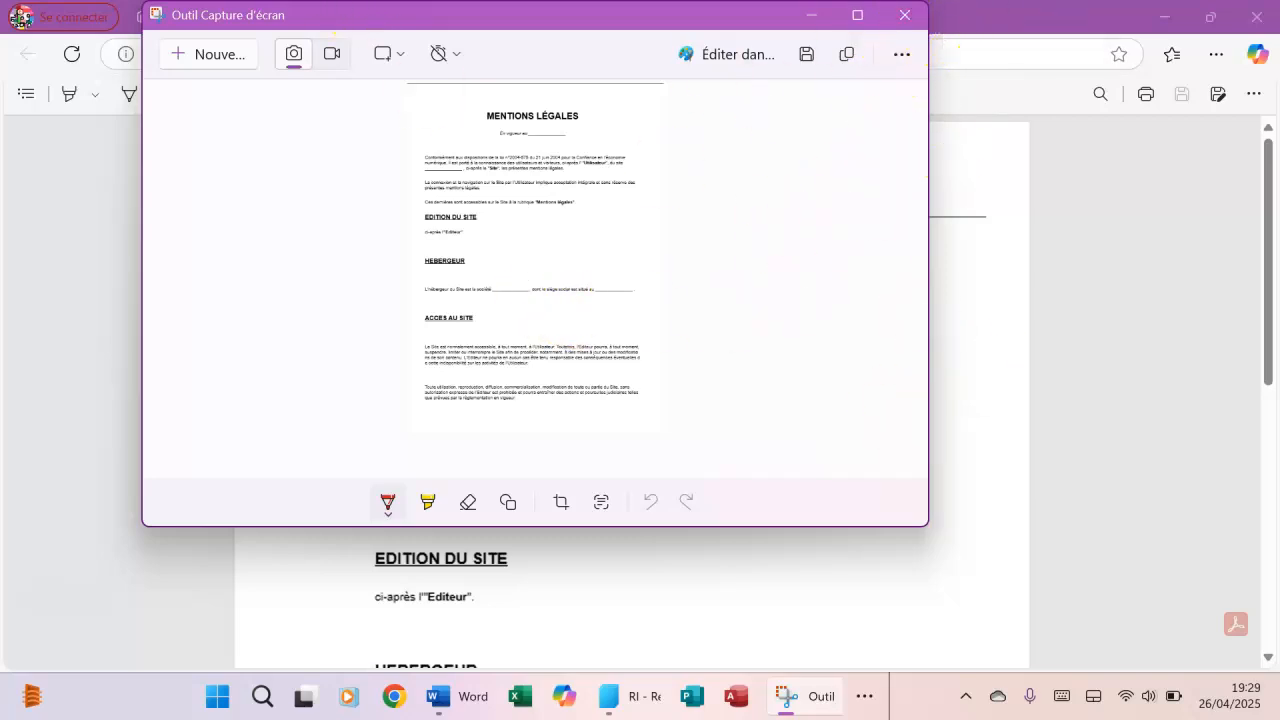
{"action": "left_click_drag", "start_coordinate": [314, 23], "coordinate": [686, 174]}
{"action": "left_click", "coordinate": [1187, 168]}
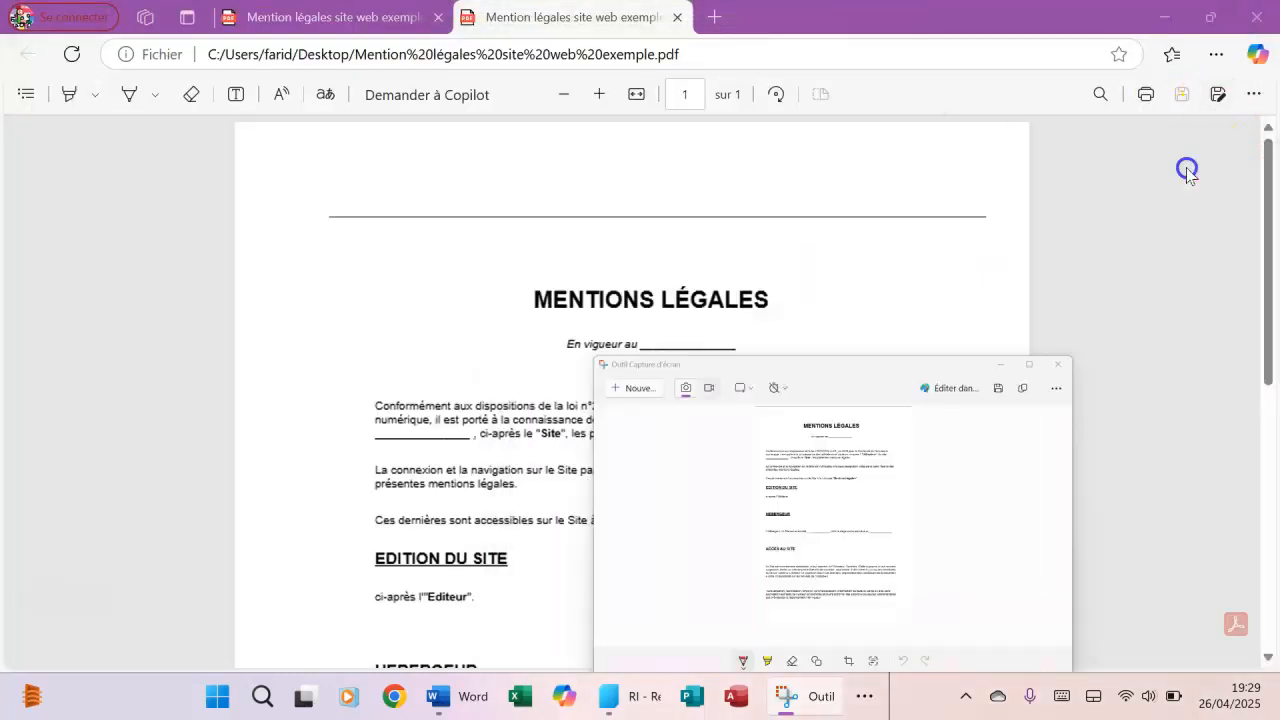
{"action": "left_click", "coordinate": [1166, 17]}
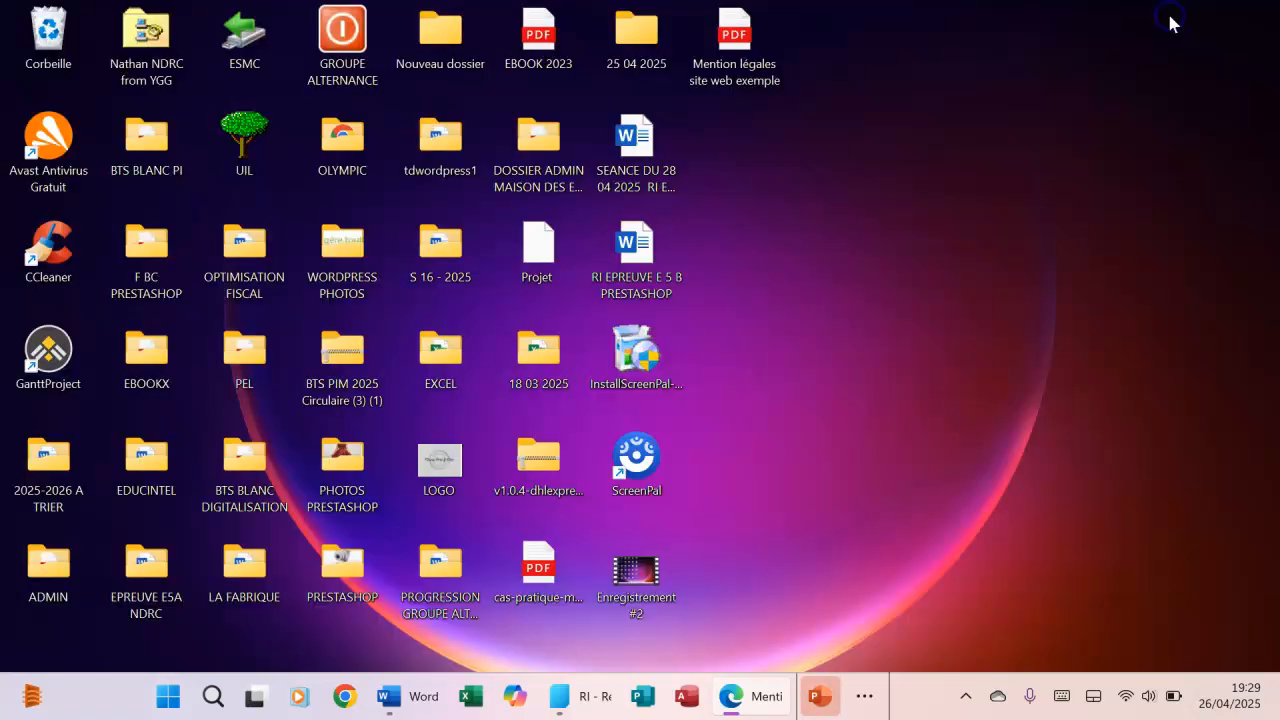
Return to the page form in Chrome and paste the captured Mentions légales image into the empty French page content
{"action": "left_click", "coordinate": [392, 695]}
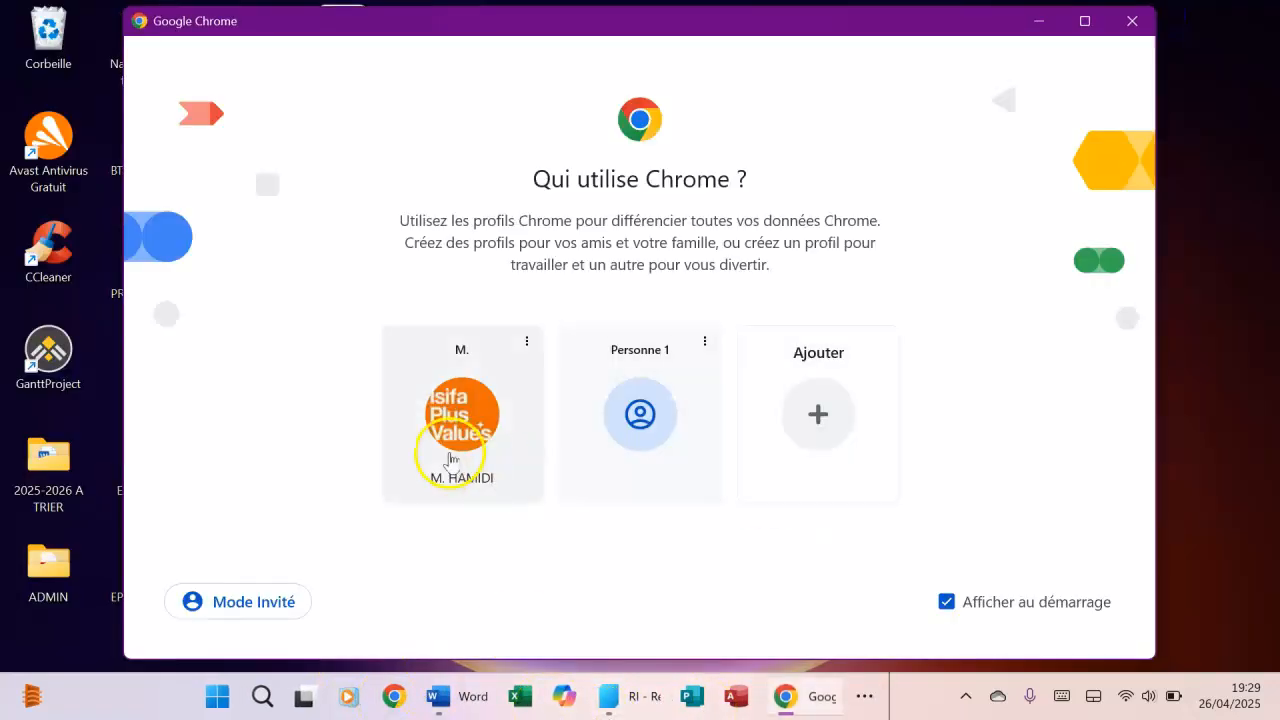
{"action": "left_click", "coordinate": [450, 460]}
{"action": "left_click", "coordinate": [749, 378]}
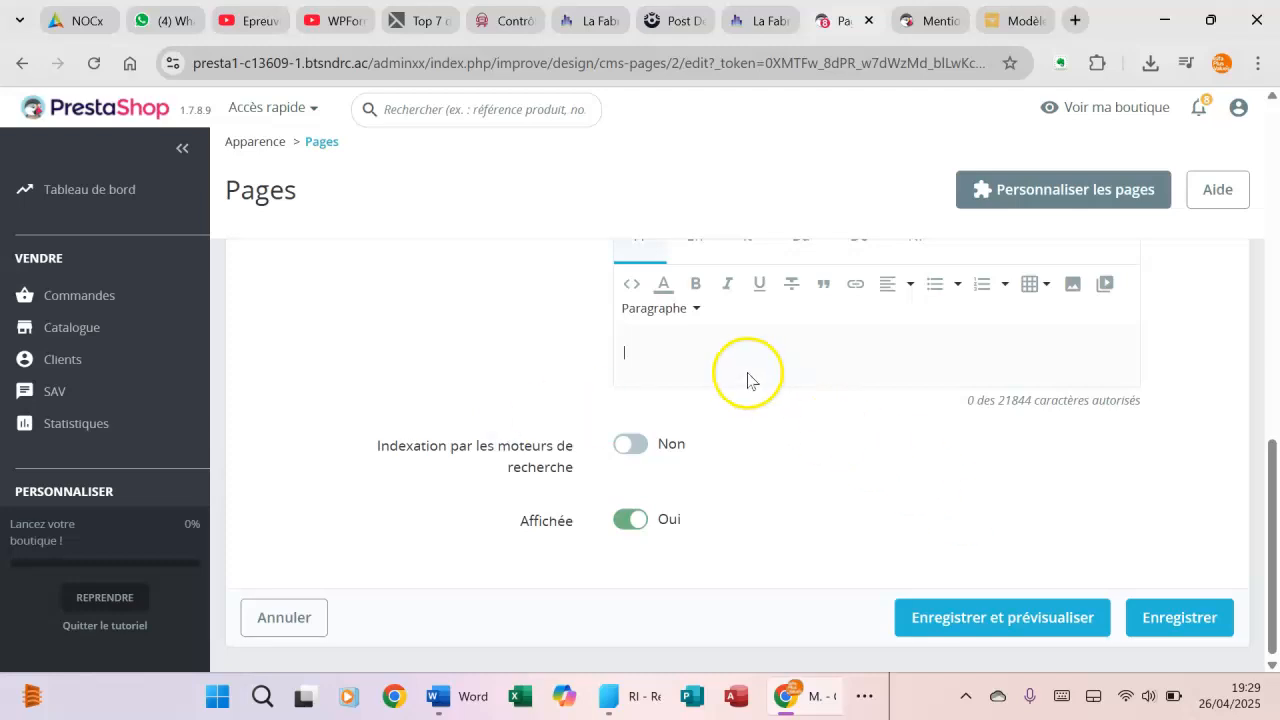
{"action": "right_click", "coordinate": [726, 342]}
{"action": "left_click", "coordinate": [796, 399]}
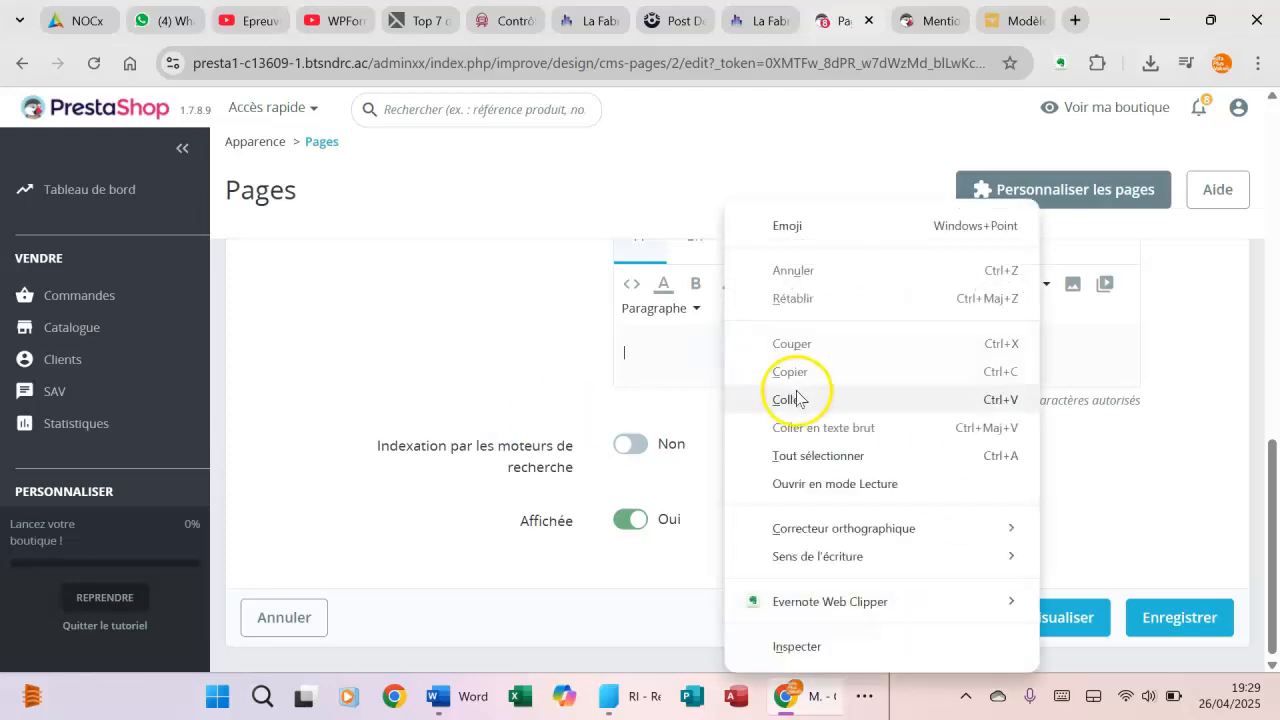
{"action": "left_click_drag", "start_coordinate": [1272, 522], "coordinate": [1269, 496]}
{"action": "left_click", "coordinate": [987, 431]}
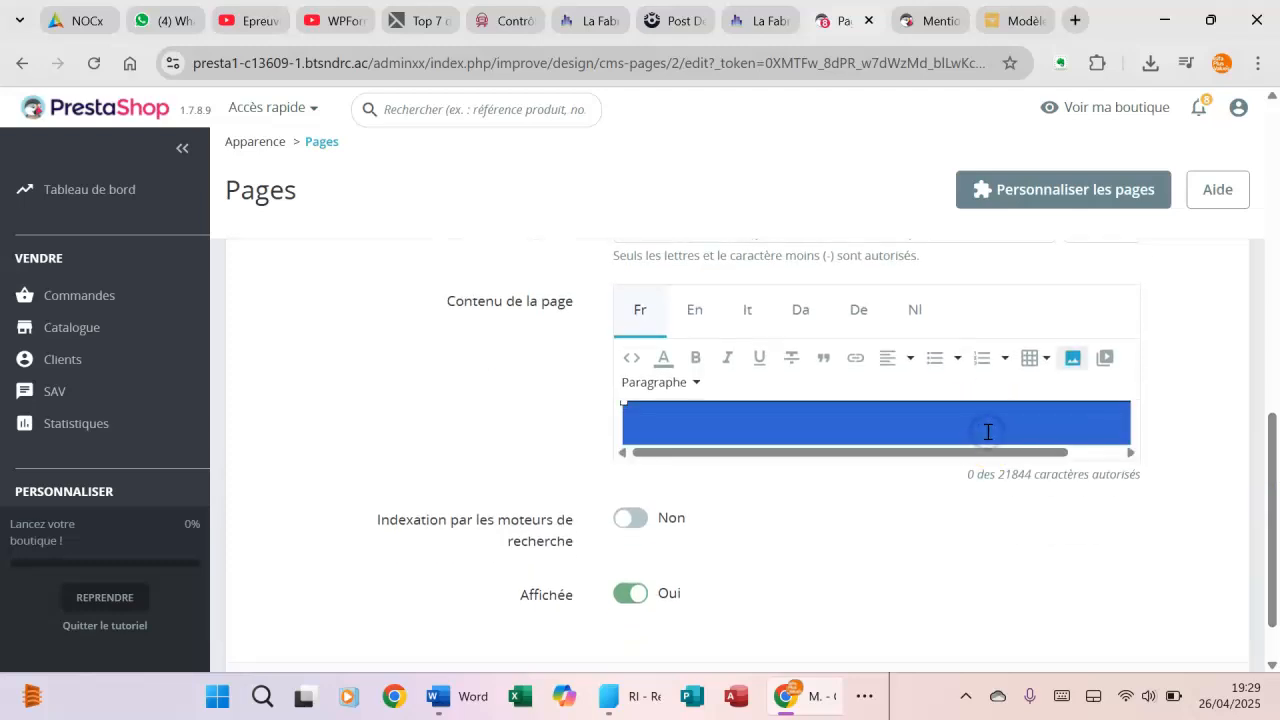
{"action": "left_click", "coordinate": [1243, 463]}
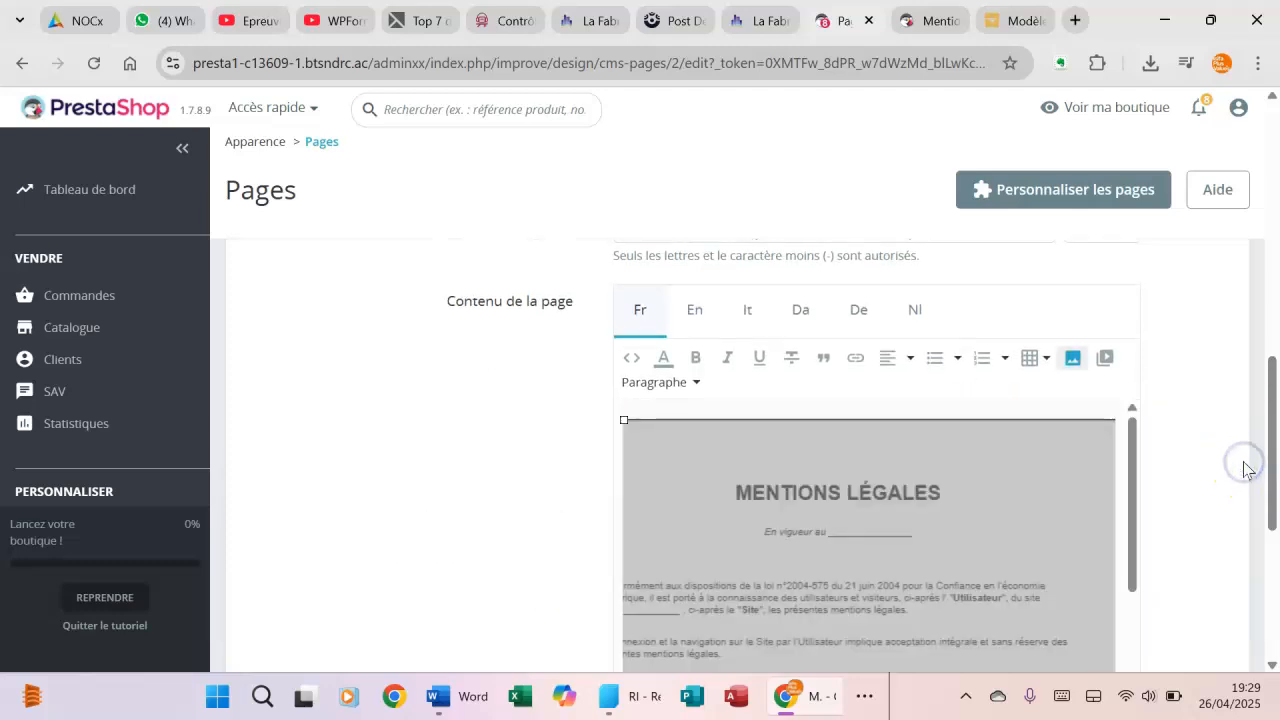
Save the Mentions légales page with its new content
{"action": "left_click_drag", "start_coordinate": [1275, 457], "coordinate": [1275, 585]}
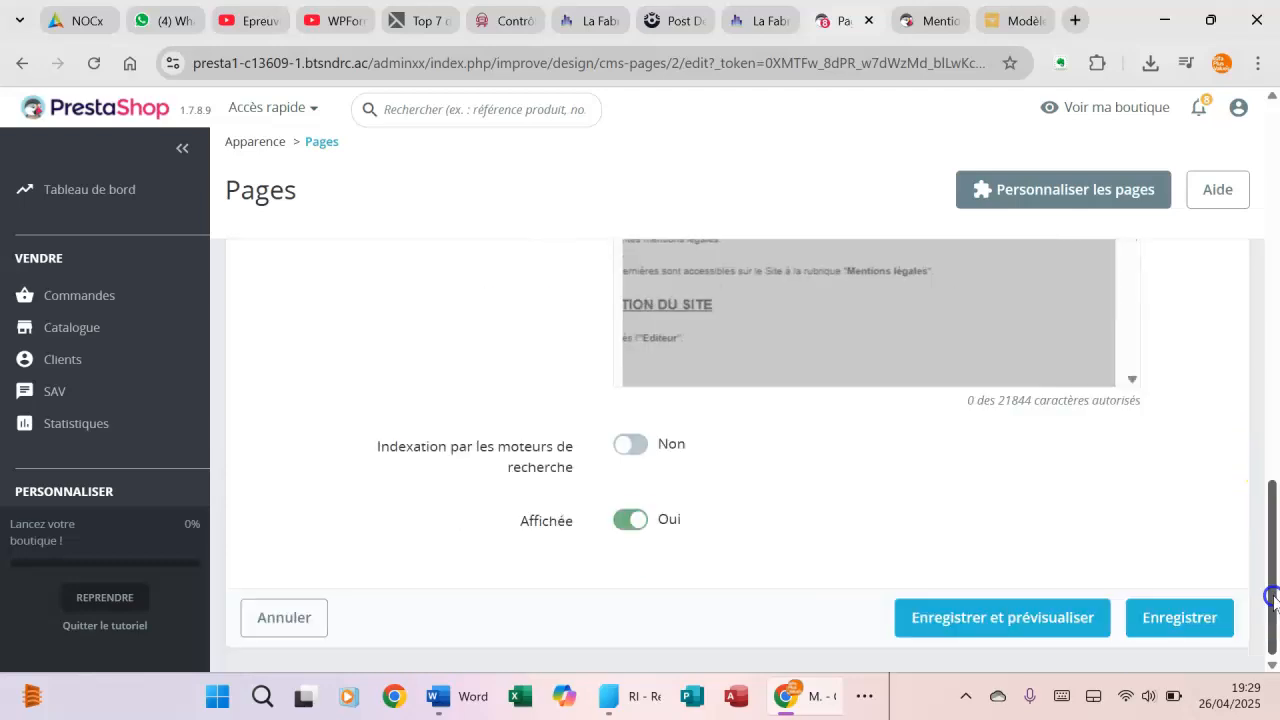
{"action": "left_click", "coordinate": [1176, 619]}
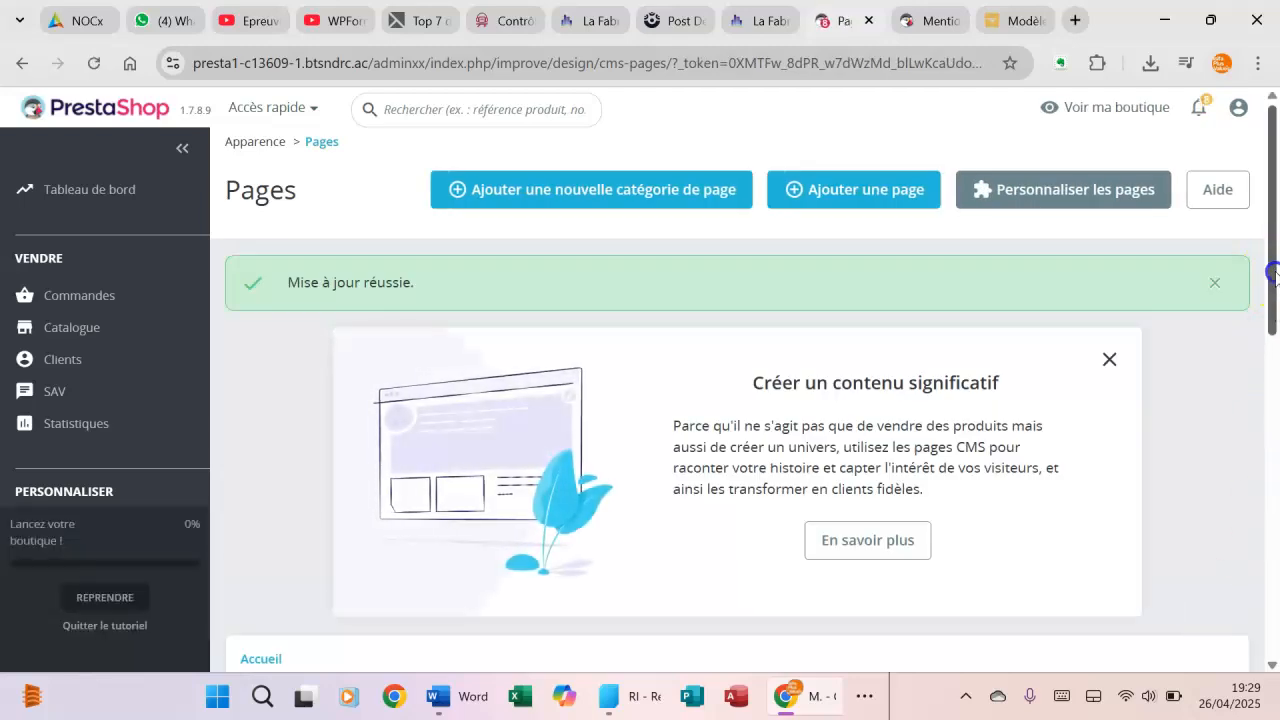
{"action": "mouse_move", "coordinate": [1273, 272]}
{"action": "left_mouse_down"}
{"action": "mouse_move", "coordinate": [1275, 455]}
{"action": "mouse_move", "coordinate": [1275, 262]}
{"action": "left_mouse_up"}
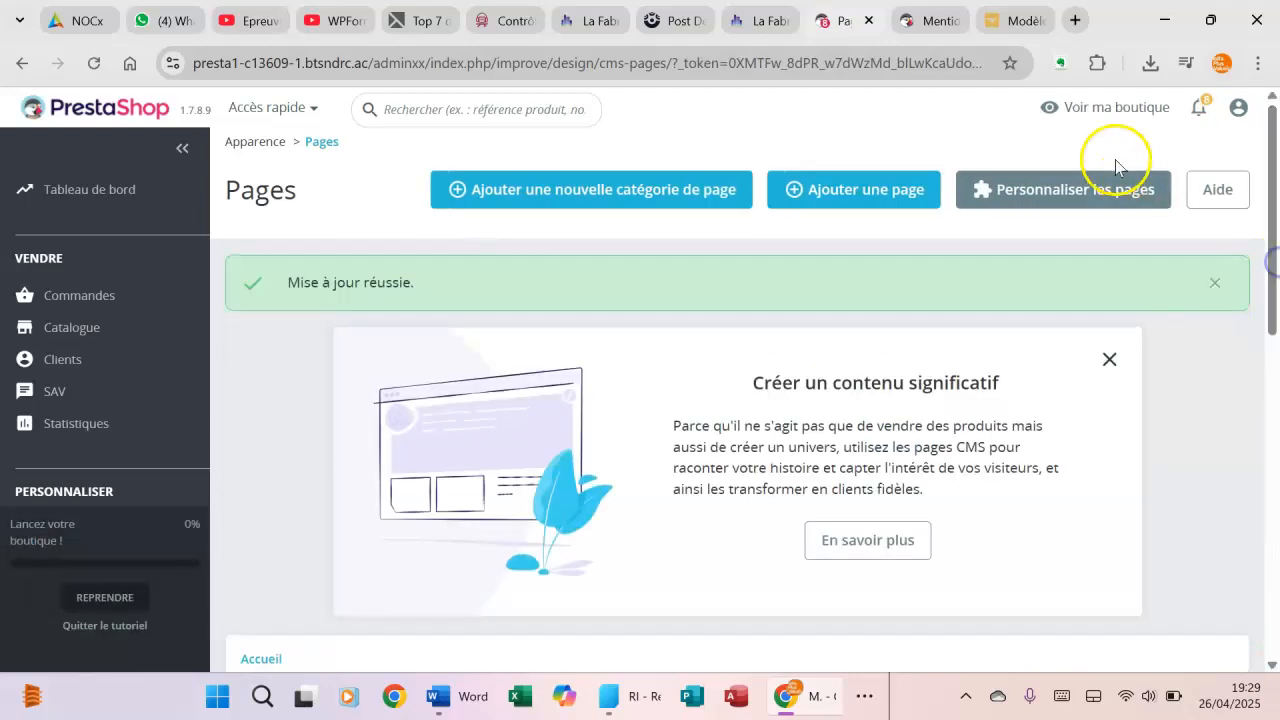
View the storefront and open Mentions légales from the Formation 2025 footer links to check its content
{"action": "left_click", "coordinate": [1112, 109]}
{"action": "scroll", "coordinate": [990, 447], "scroll_direction": "down", "scroll_amount": 15}
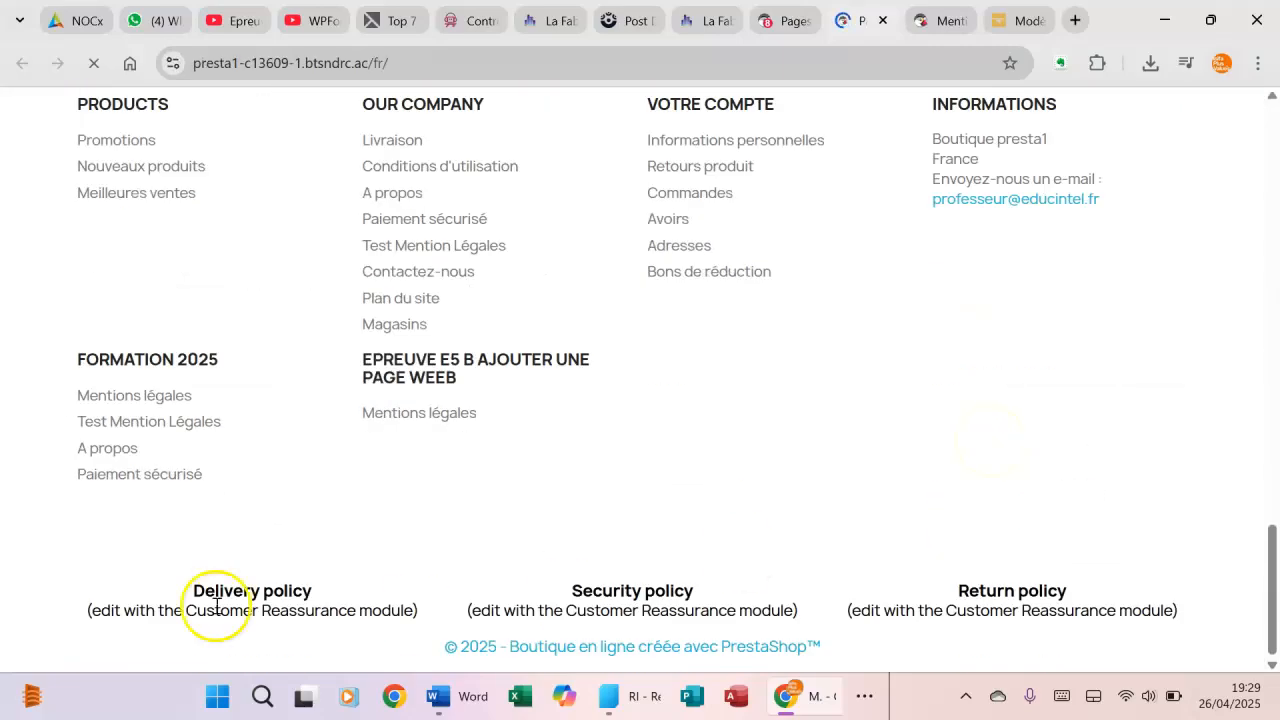
{"action": "left_click", "coordinate": [157, 396]}
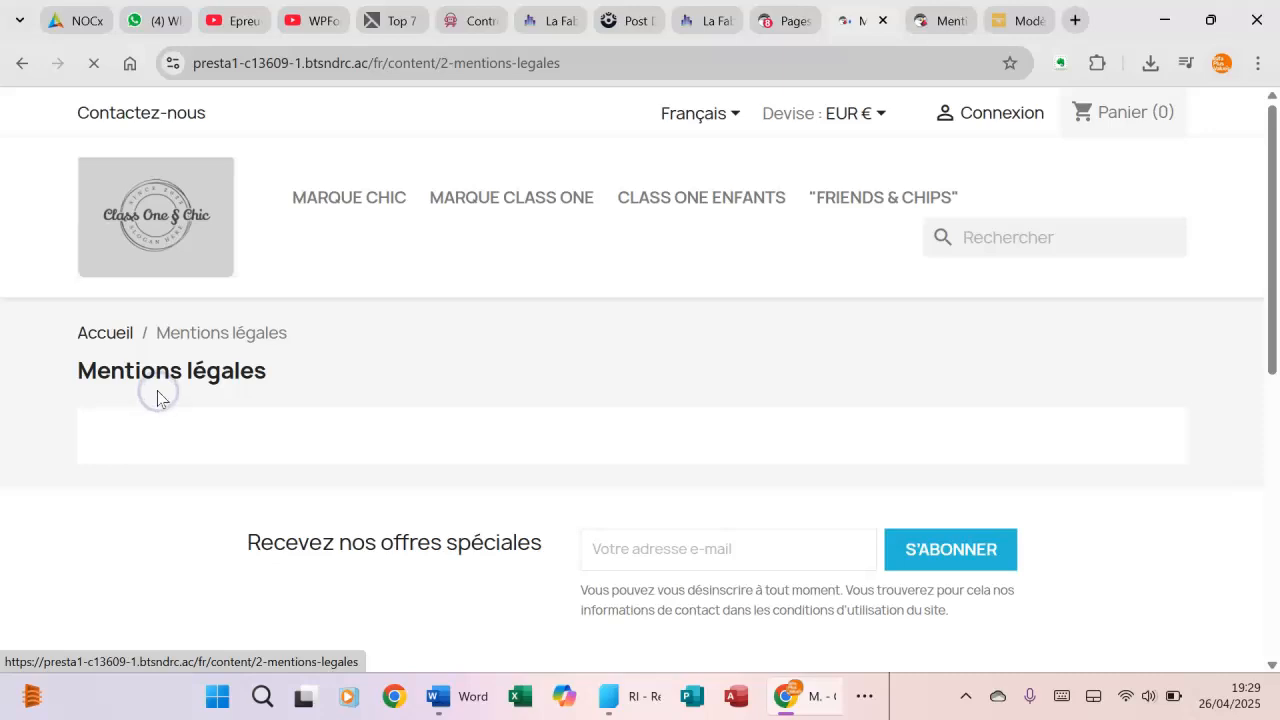
{"action": "scroll", "coordinate": [743, 426], "scroll_direction": "down", "scroll_amount": 6}
{"action": "scroll", "coordinate": [744, 426], "scroll_direction": "up", "scroll_amount": 4}
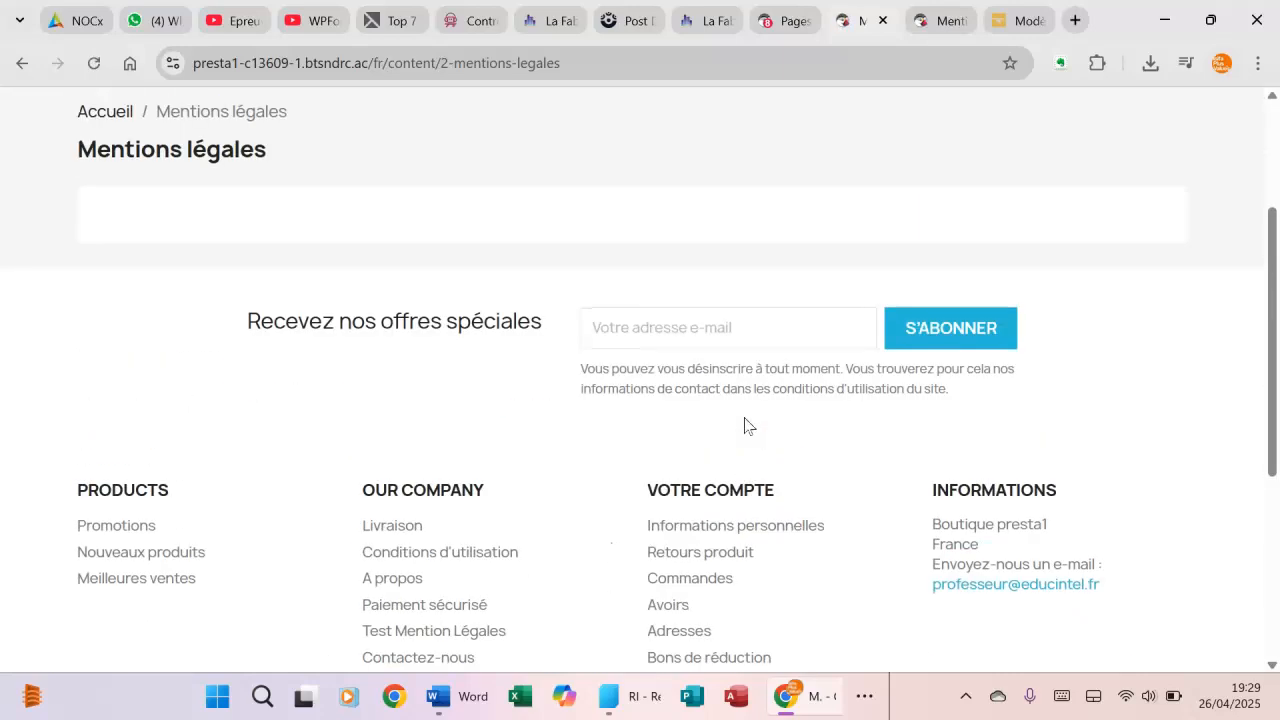
Open the Test Mention Légales page from the storefront's Formation 2025 footer links
{"action": "left_click_drag", "start_coordinate": [1262, 432], "coordinate": [1274, 175]}
{"action": "left_click", "coordinate": [1274, 592]}
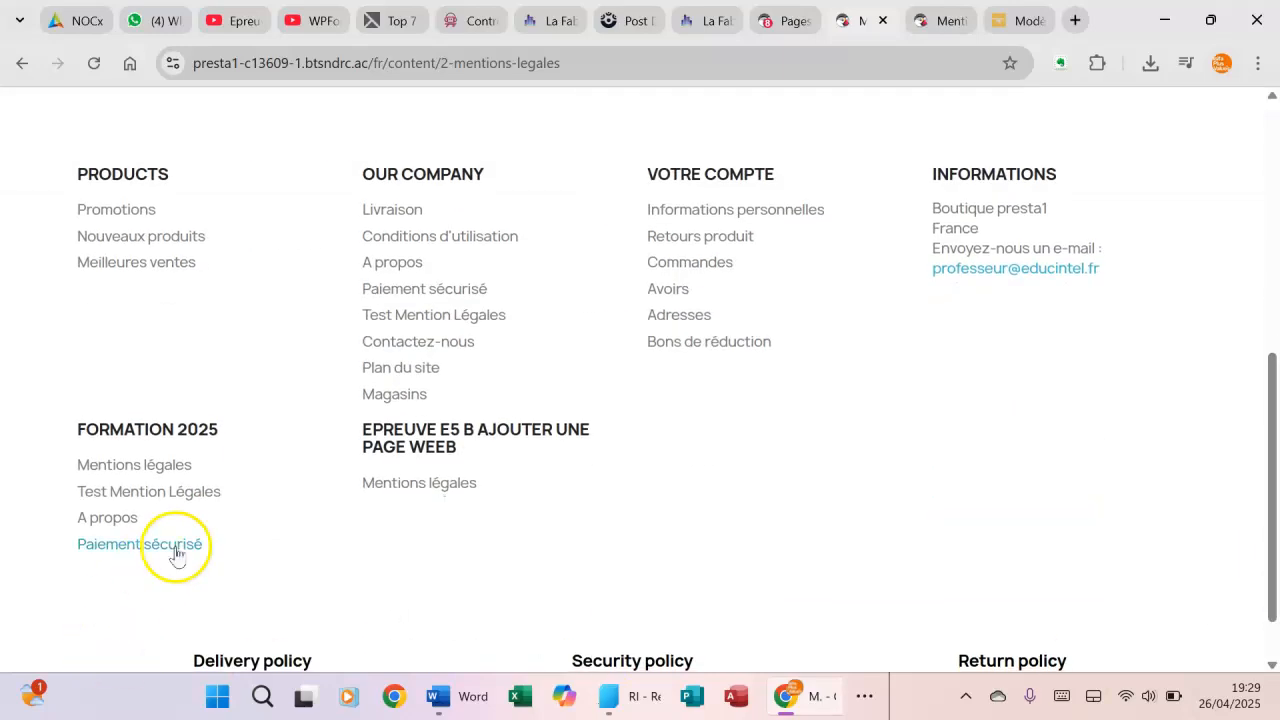
{"action": "left_click", "coordinate": [178, 491]}
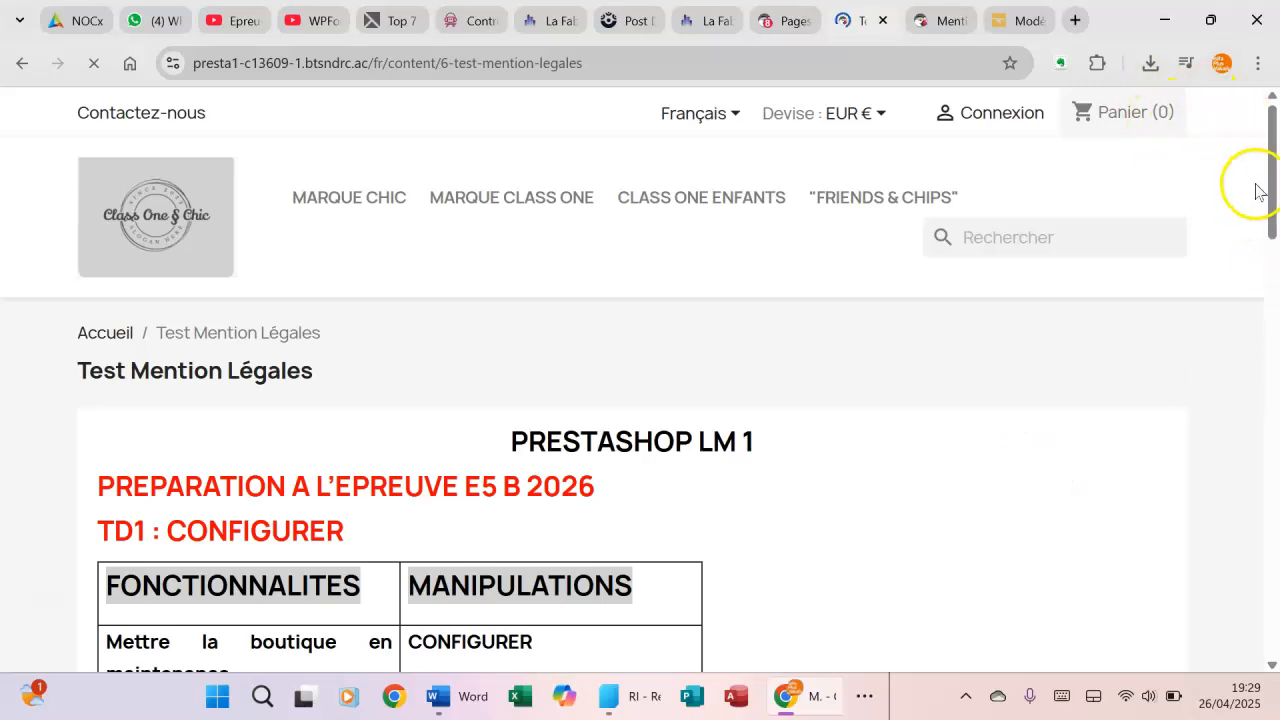
Compare the Mentions légales and Test Mention Légales pages already open on the storefront
{"action": "left_click", "coordinate": [950, 17]}
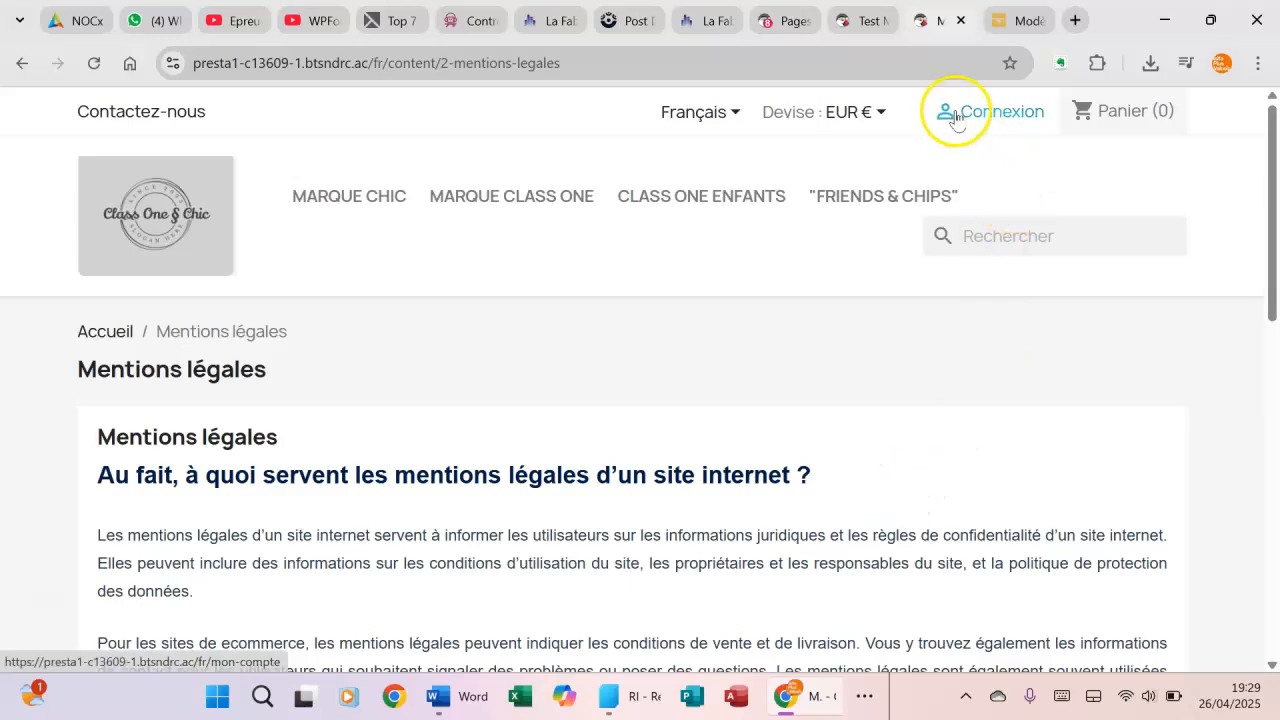
{"action": "left_click", "coordinate": [878, 20]}
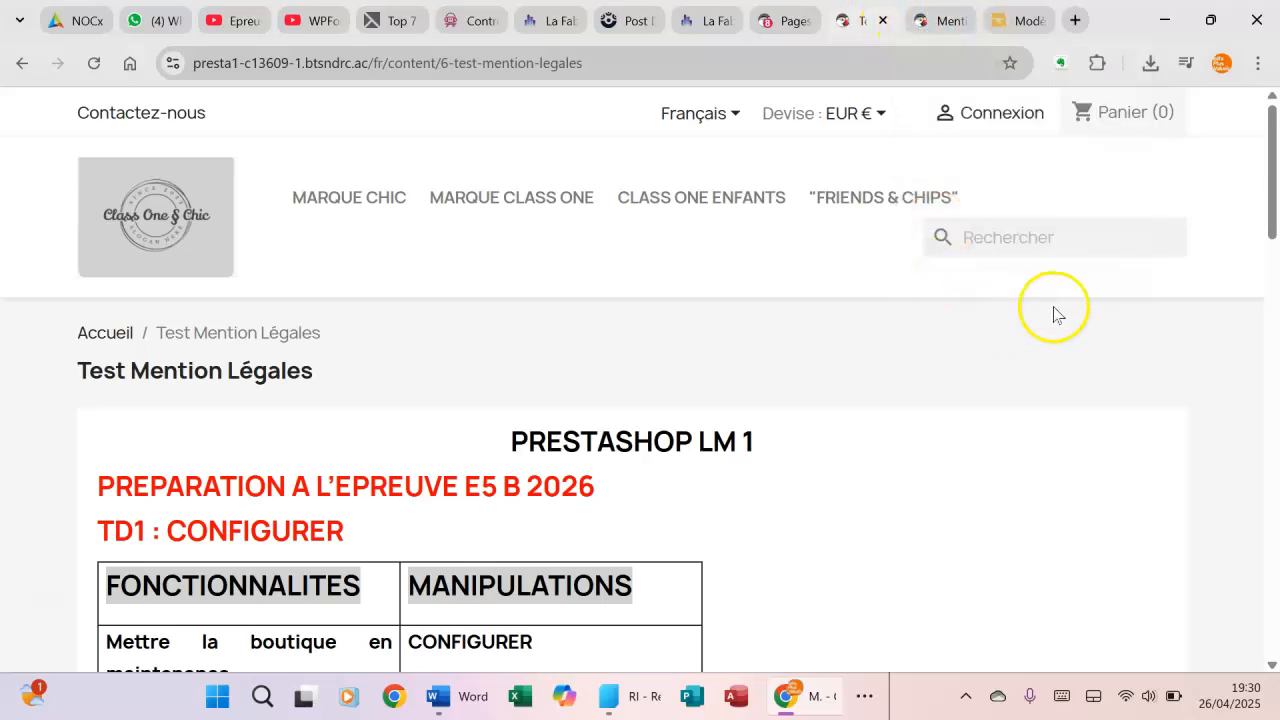
{"action": "left_click", "coordinate": [930, 25]}
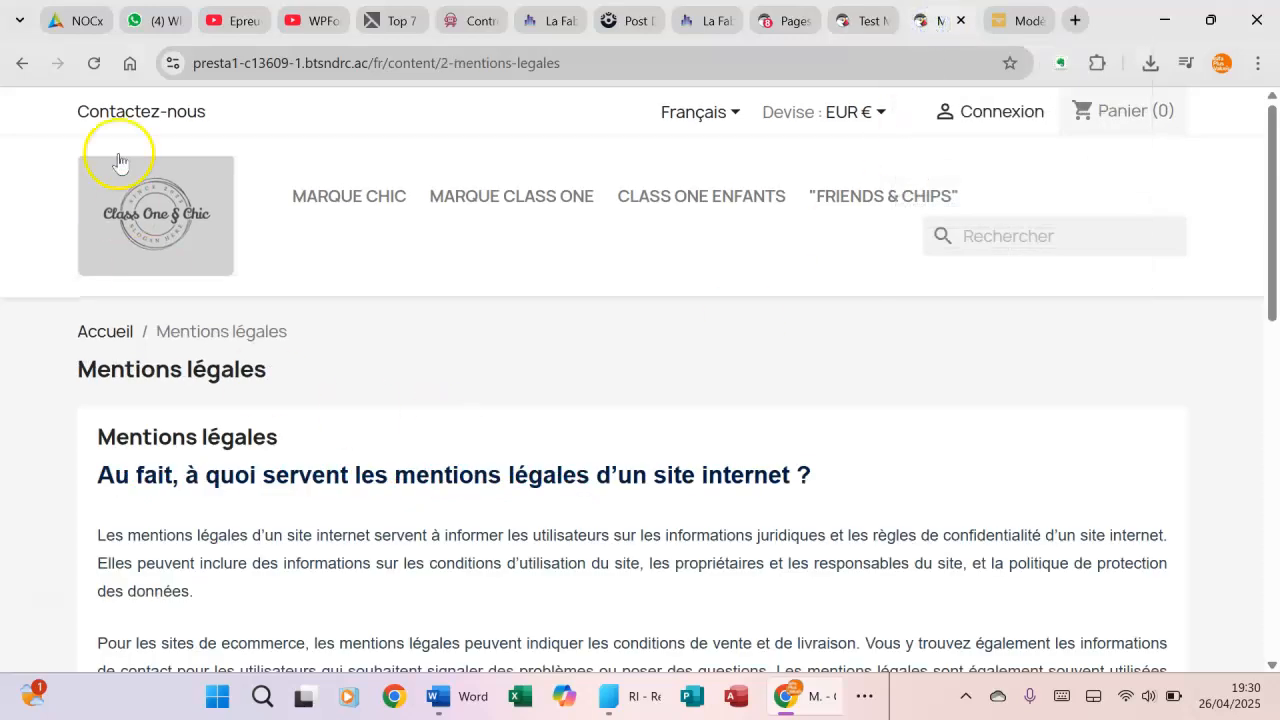
Return to the shop's back office and open the Liste de liens page
{"action": "left_click", "coordinate": [783, 20]}
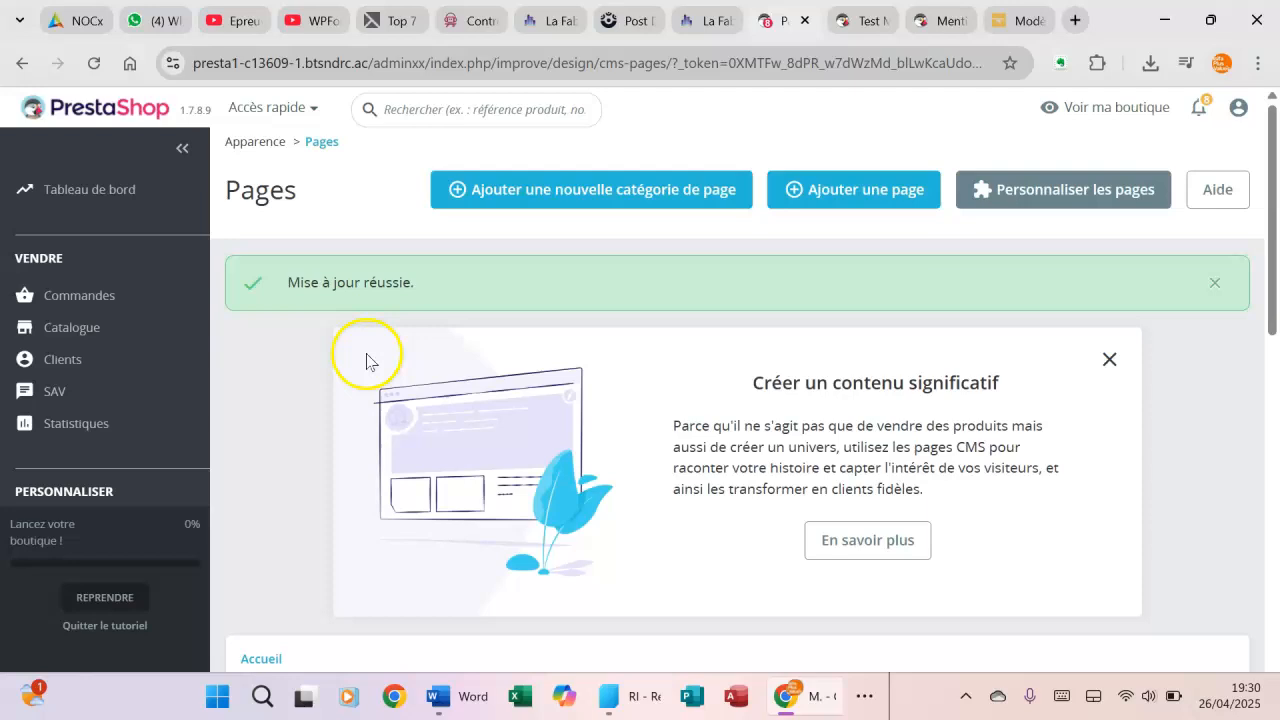
{"action": "scroll", "coordinate": [111, 416], "scroll_direction": "down", "scroll_amount": 5}
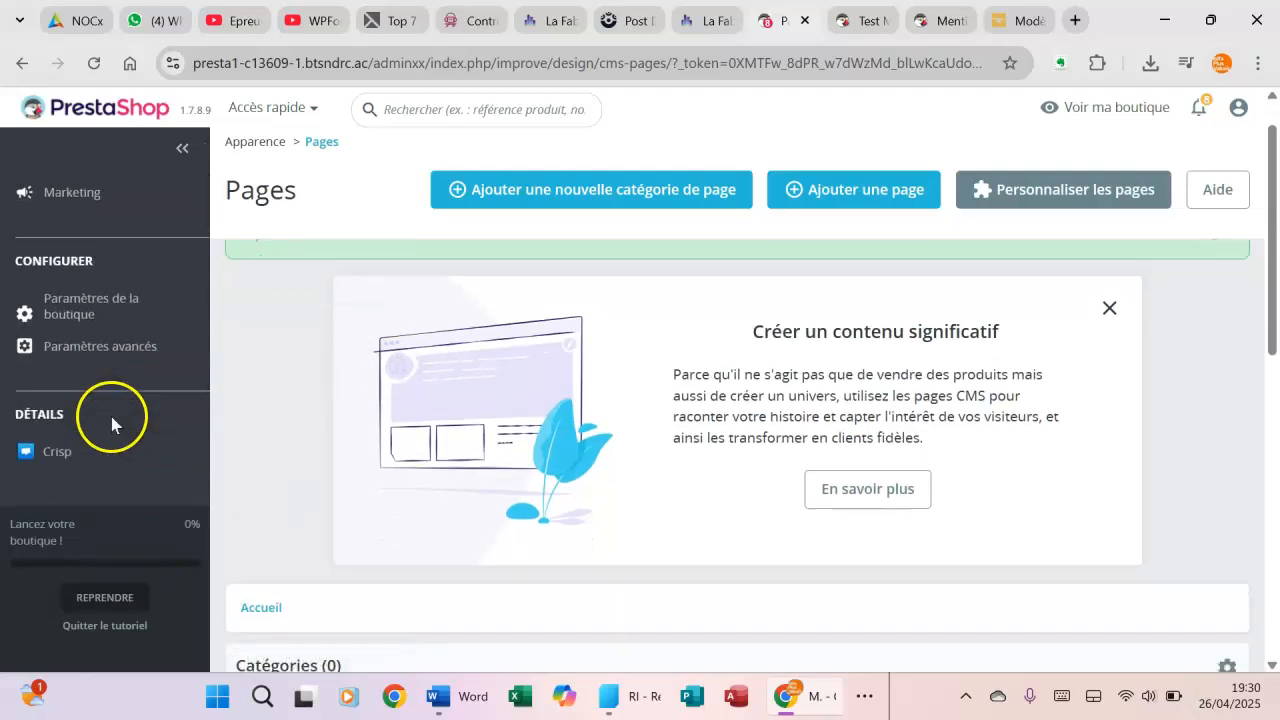
{"action": "scroll", "coordinate": [111, 416], "scroll_direction": "up", "scroll_amount": 1}
{"action": "scroll", "coordinate": [111, 420], "scroll_direction": "up", "scroll_amount": 3}
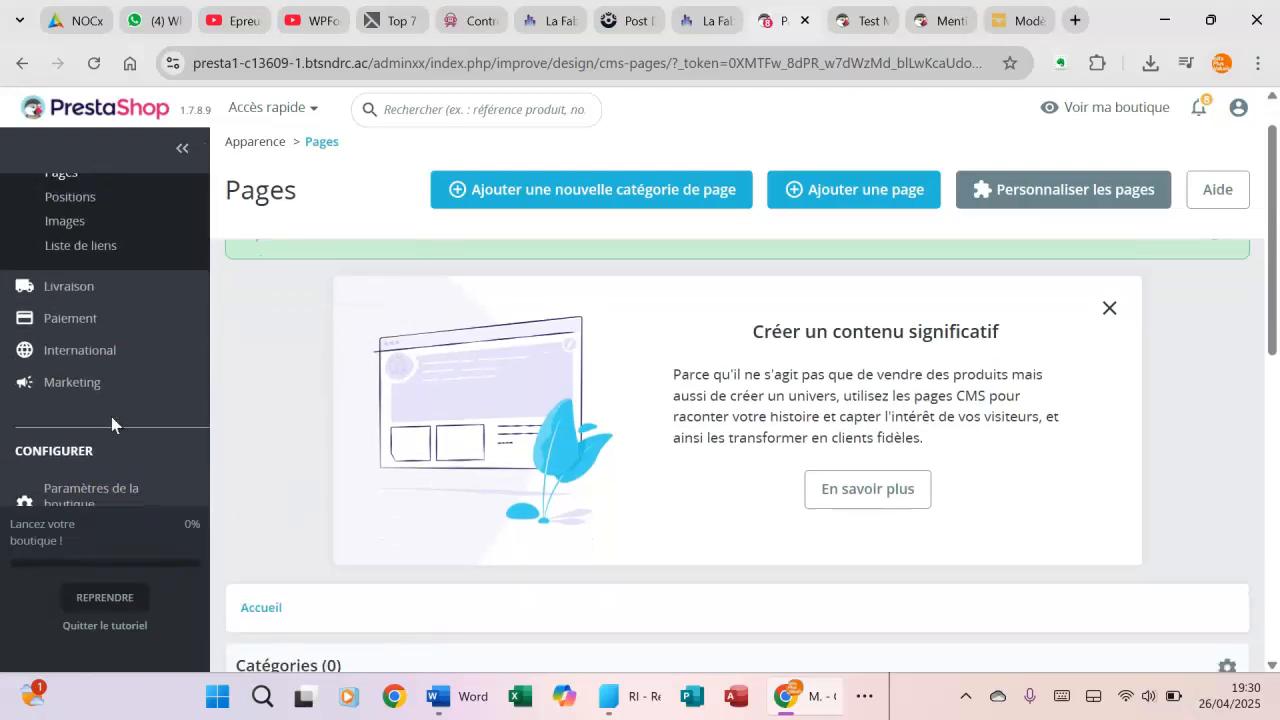
{"action": "scroll", "coordinate": [111, 426], "scroll_direction": "up", "scroll_amount": 1}
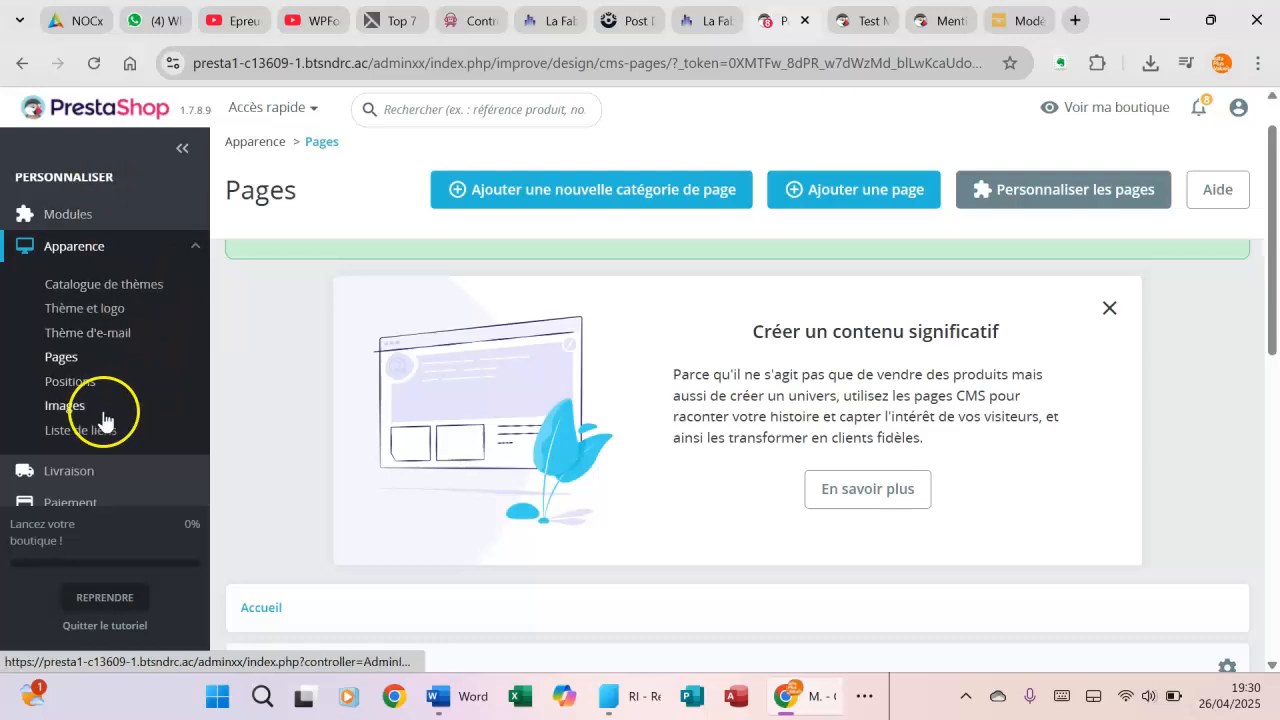
{"action": "left_click", "coordinate": [82, 443]}
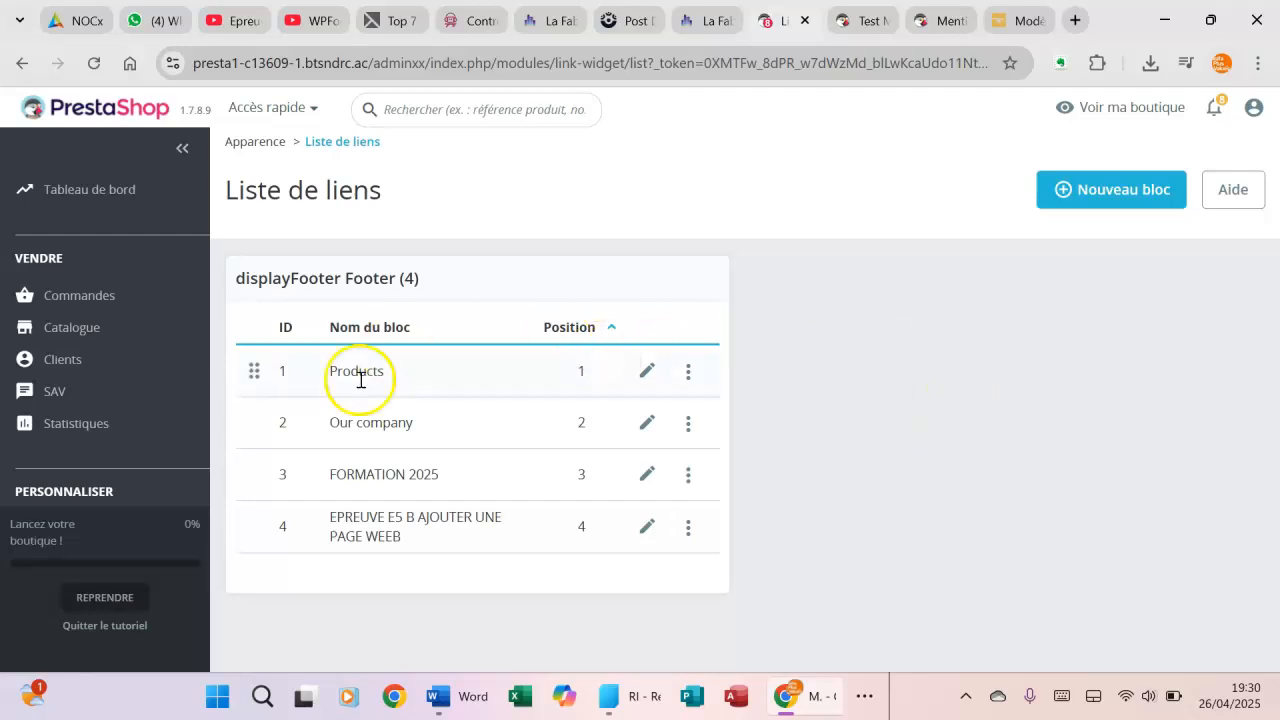
Start a new link block hooked to displayFooter and include the 2 Mentions légales content page
{"action": "left_click", "coordinate": [1140, 192]}
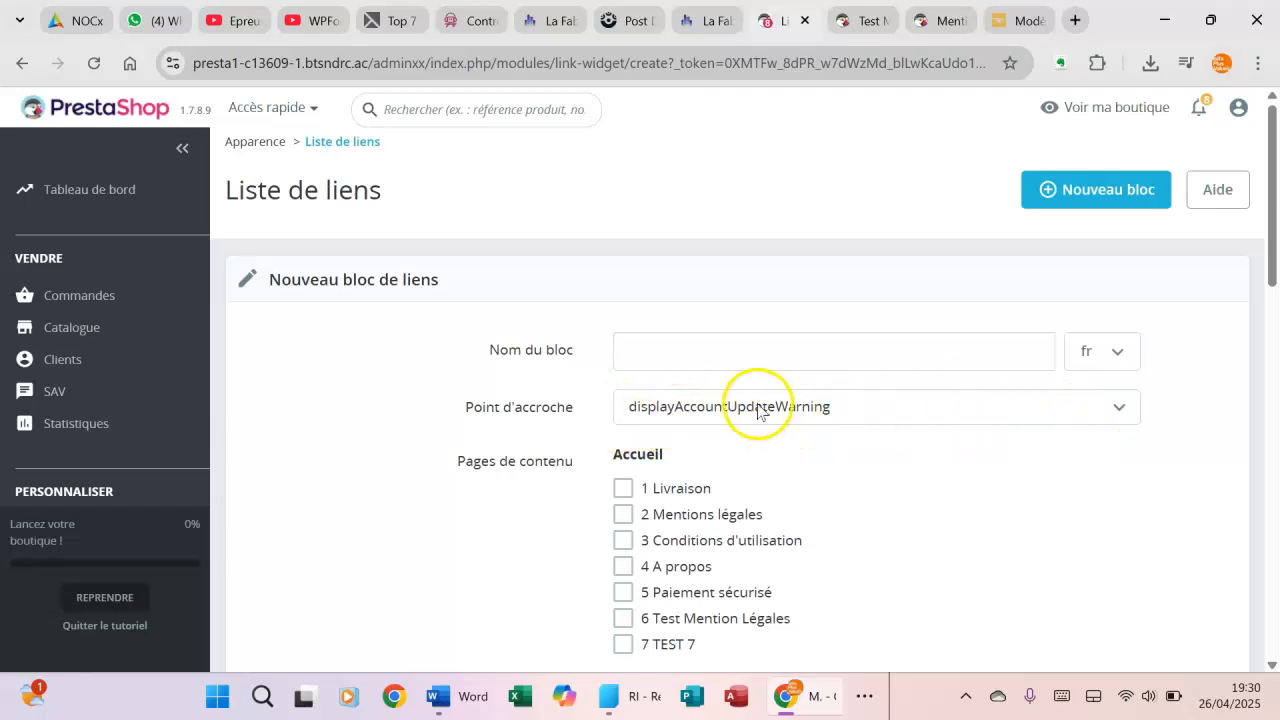
{"action": "left_click", "coordinate": [868, 406]}
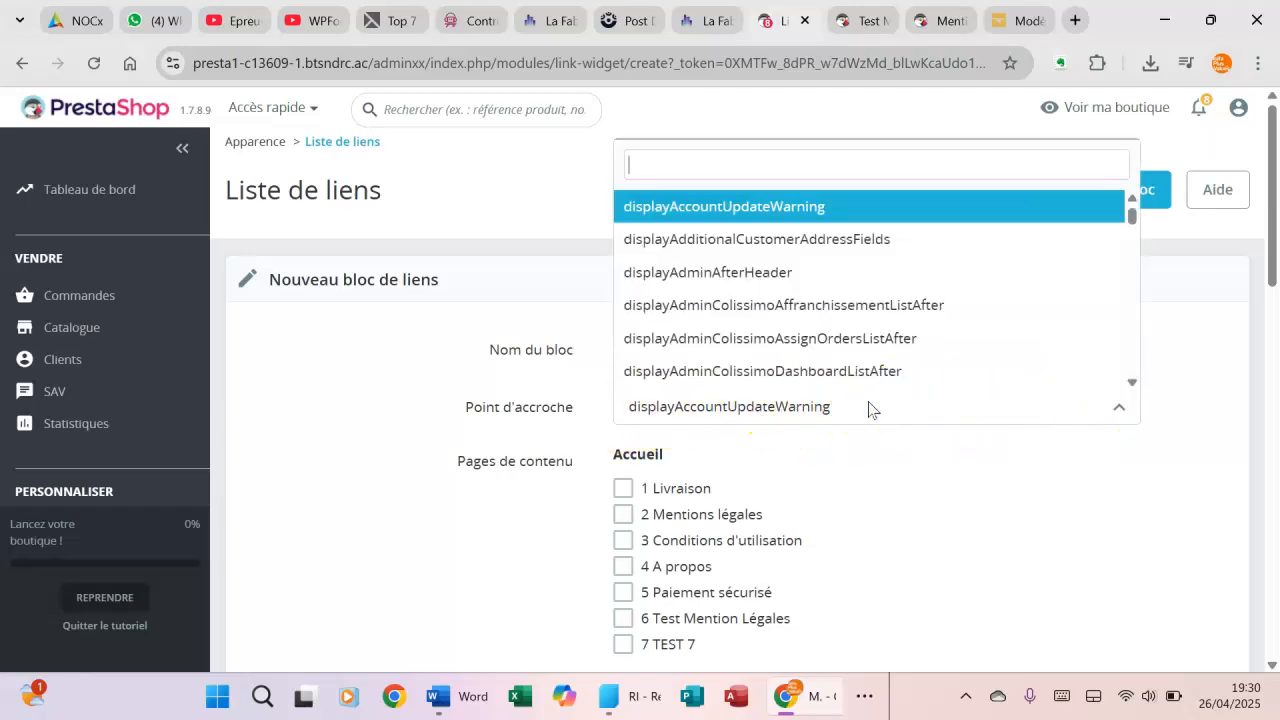
{"action": "type", "text": "displa"}
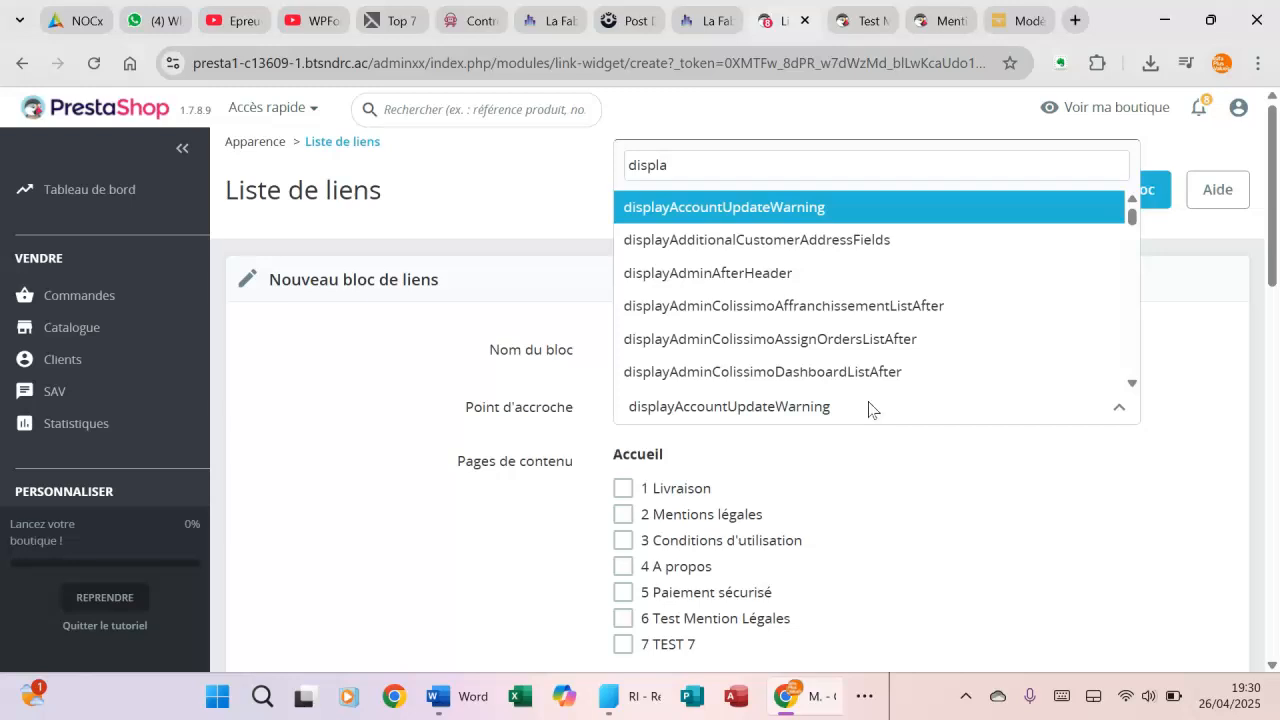
{"action": "type", "text": "yf"}
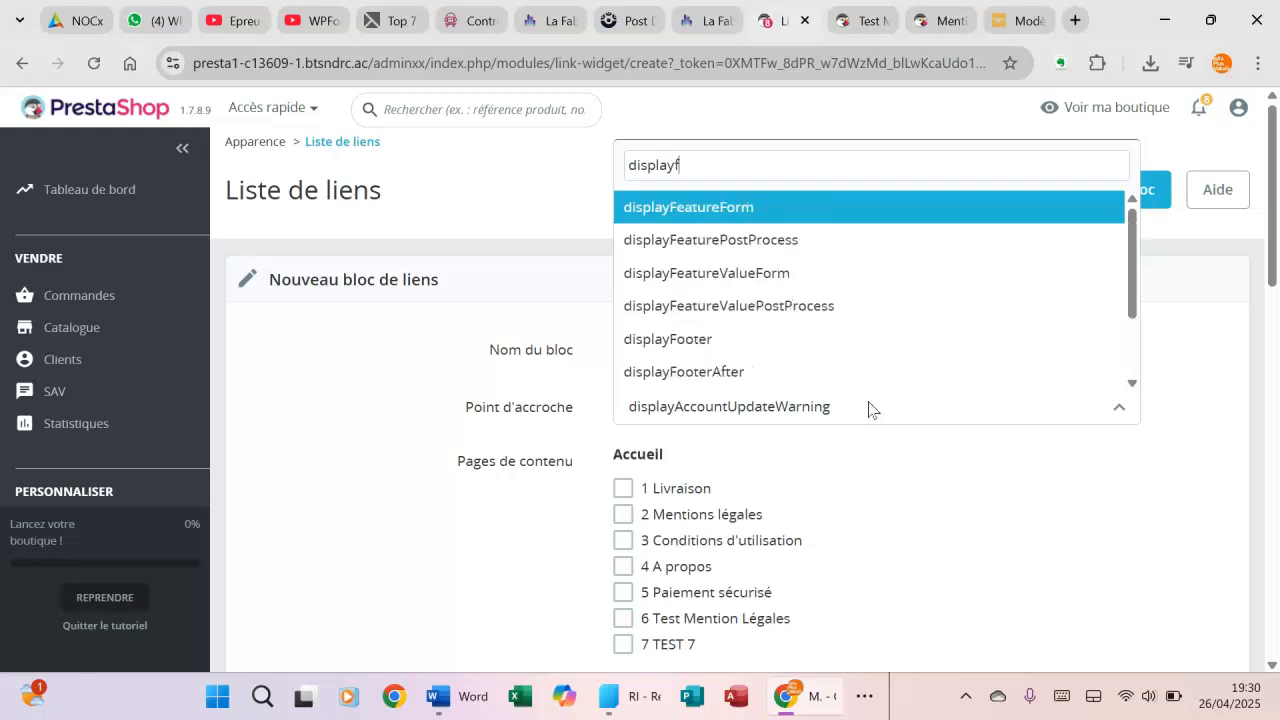
{"action": "left_click", "coordinate": [810, 342]}
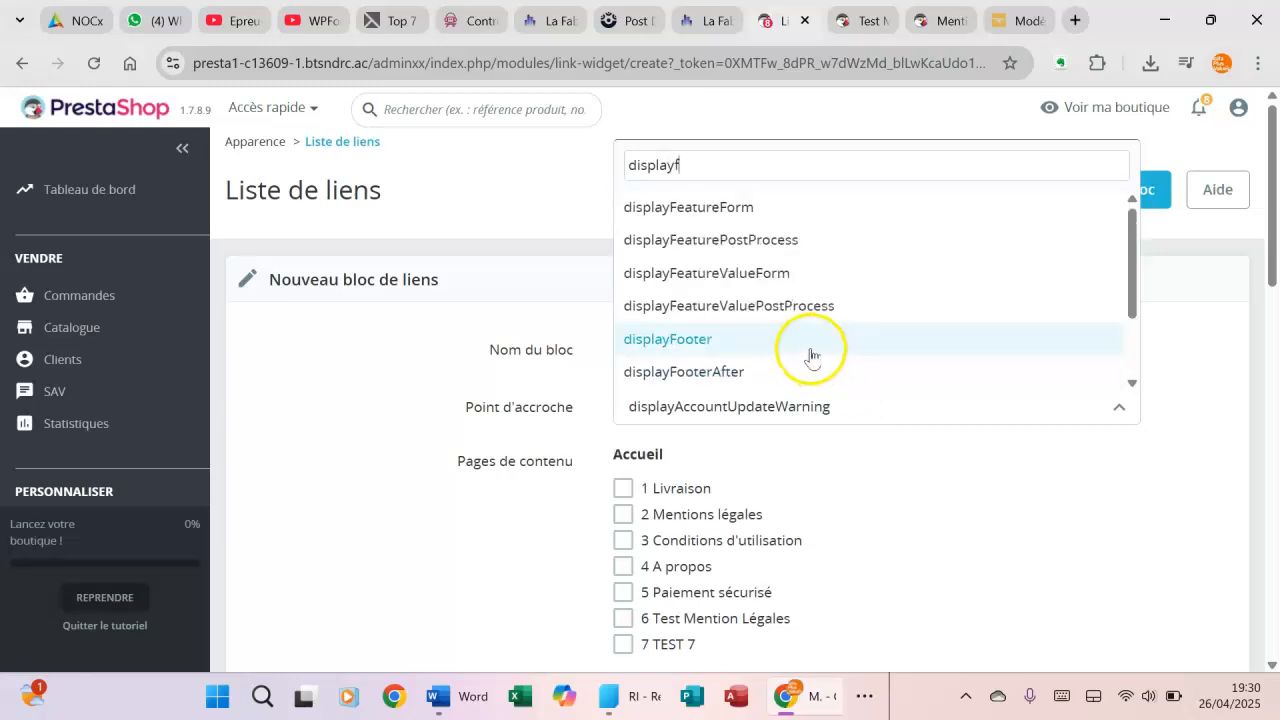
{"action": "scroll", "coordinate": [943, 492], "scroll_direction": "down", "scroll_amount": 2}
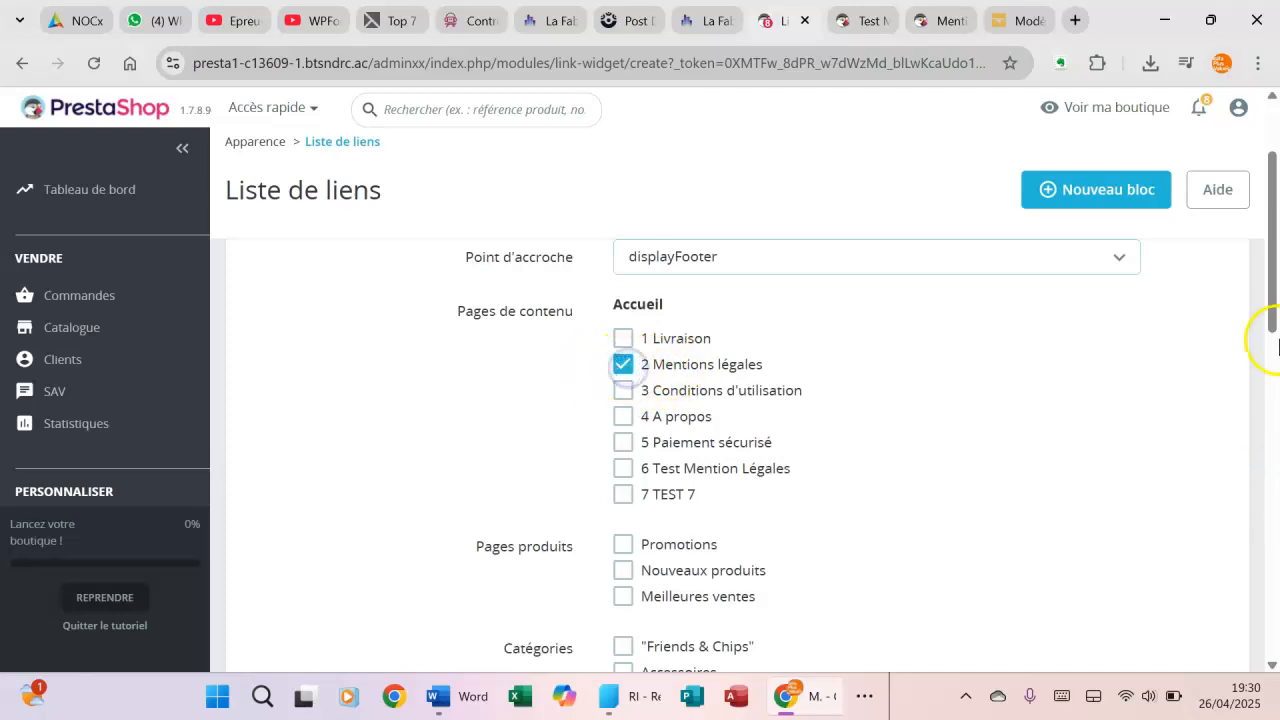
{"action": "left_click_drag", "start_coordinate": [1274, 268], "coordinate": [1274, 222]}
Name the link block "Epreuve E 5 B mentions légales." and start another new block
{"action": "left_click", "coordinate": [703, 350]}
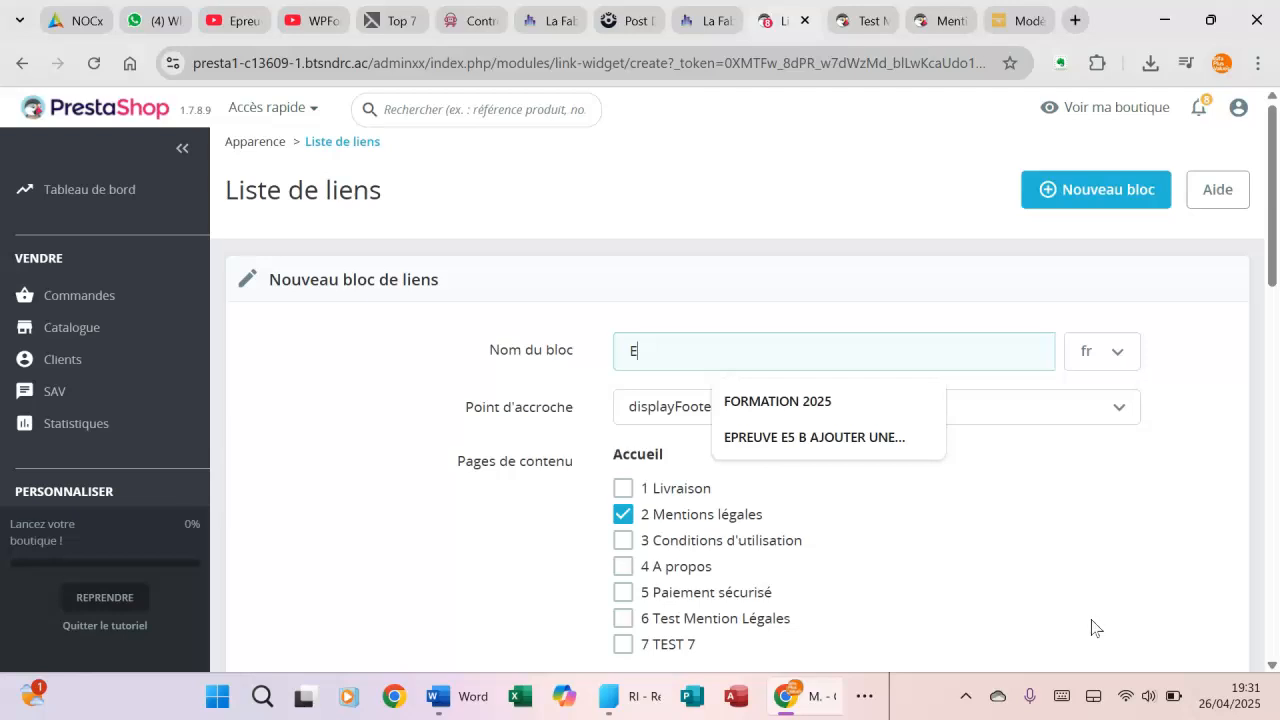
{"action": "type", "text": "p"}
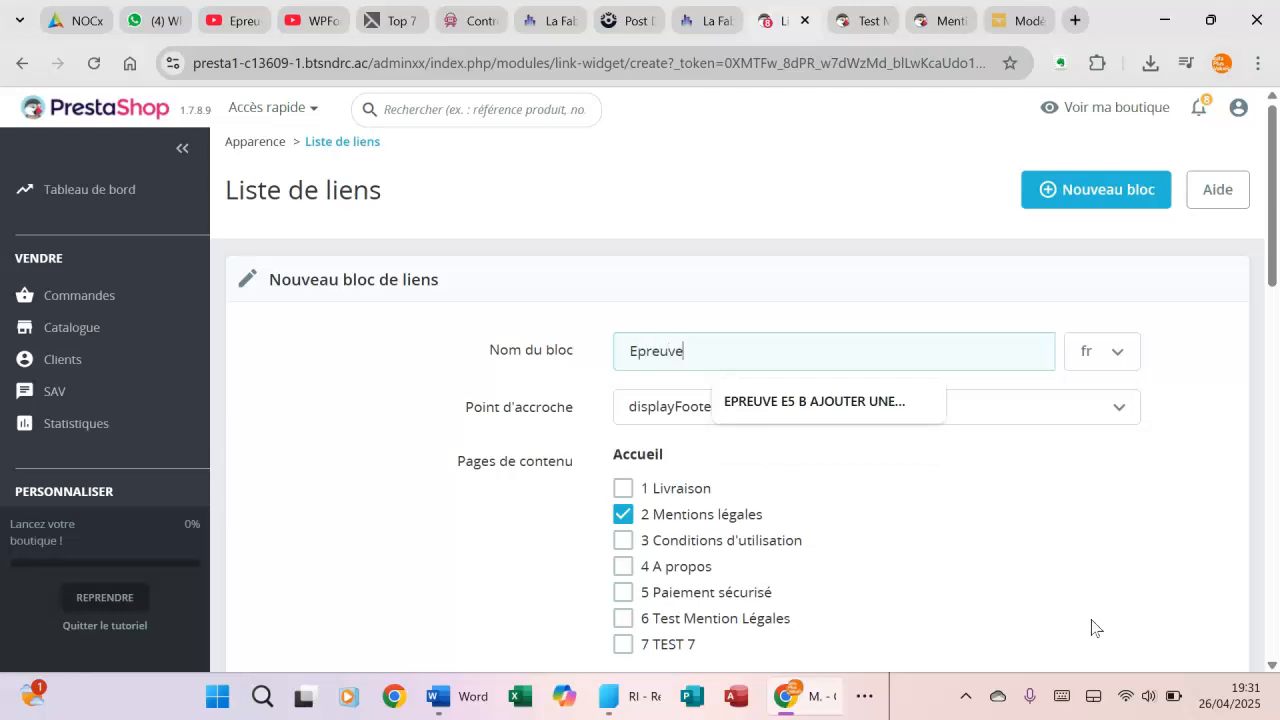
{"action": "type", "text": "reuve"}
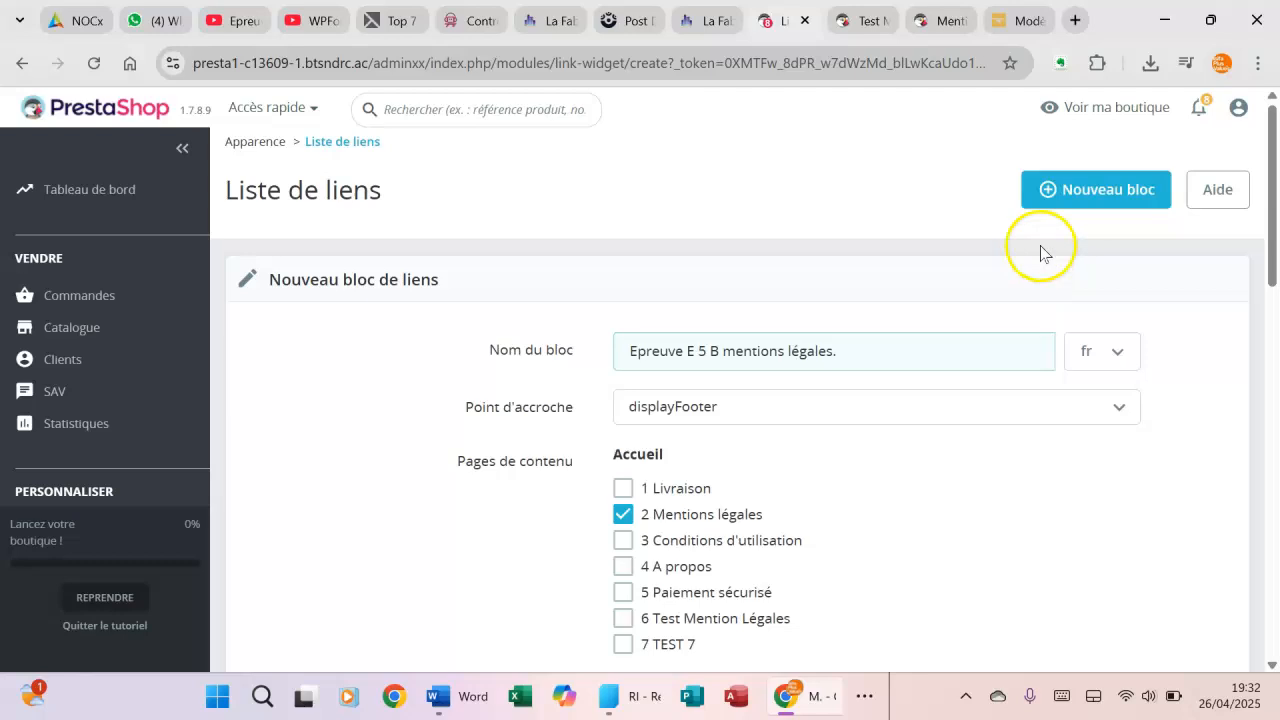
{"action": "left_click", "coordinate": [1111, 185]}
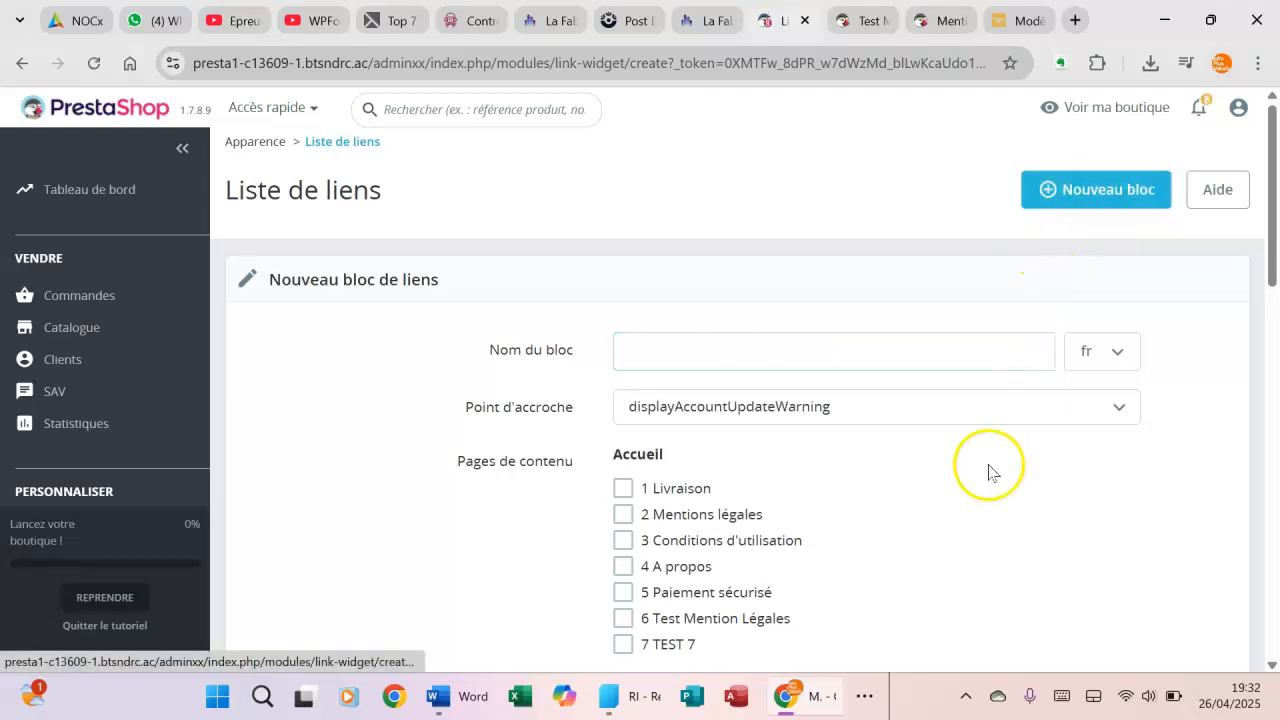
View the storefront home page and check the link blocks shown in its footer
{"action": "left_click", "coordinate": [1117, 112]}
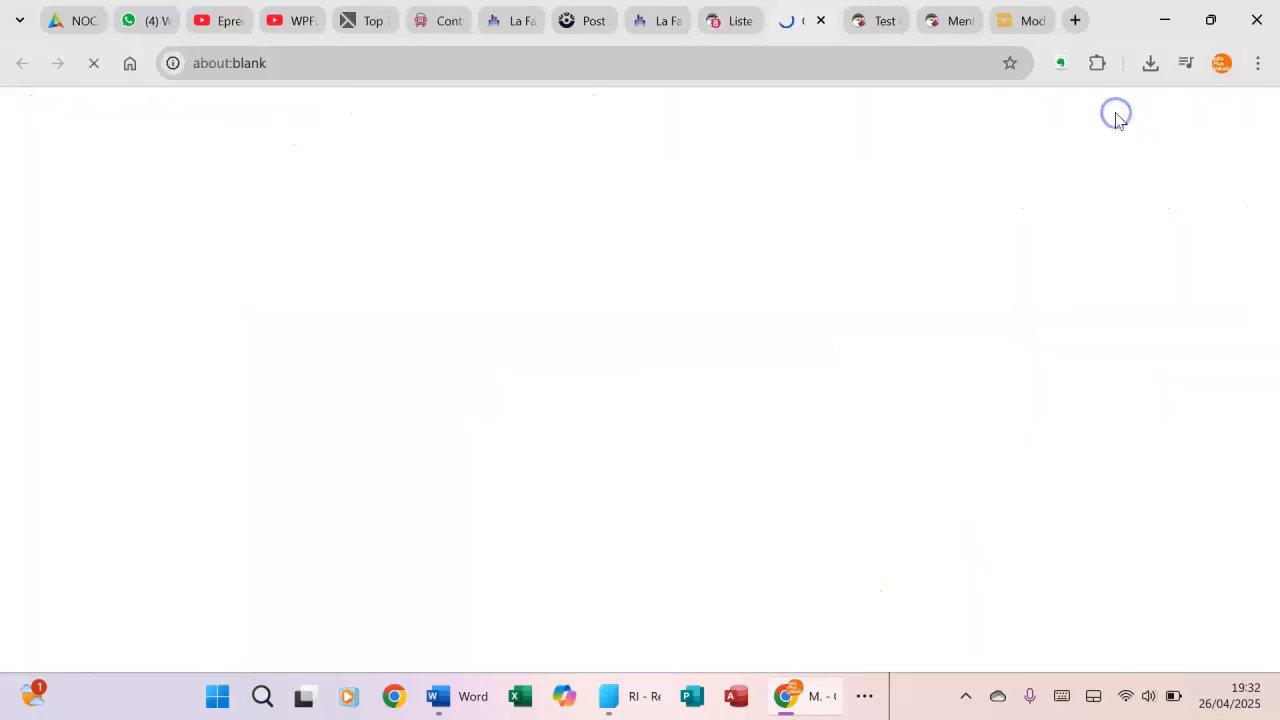
{"action": "scroll", "coordinate": [1105, 418], "scroll_direction": "down", "scroll_amount": 2}
{"action": "scroll", "coordinate": [1105, 418], "scroll_direction": "down", "scroll_amount": 3}
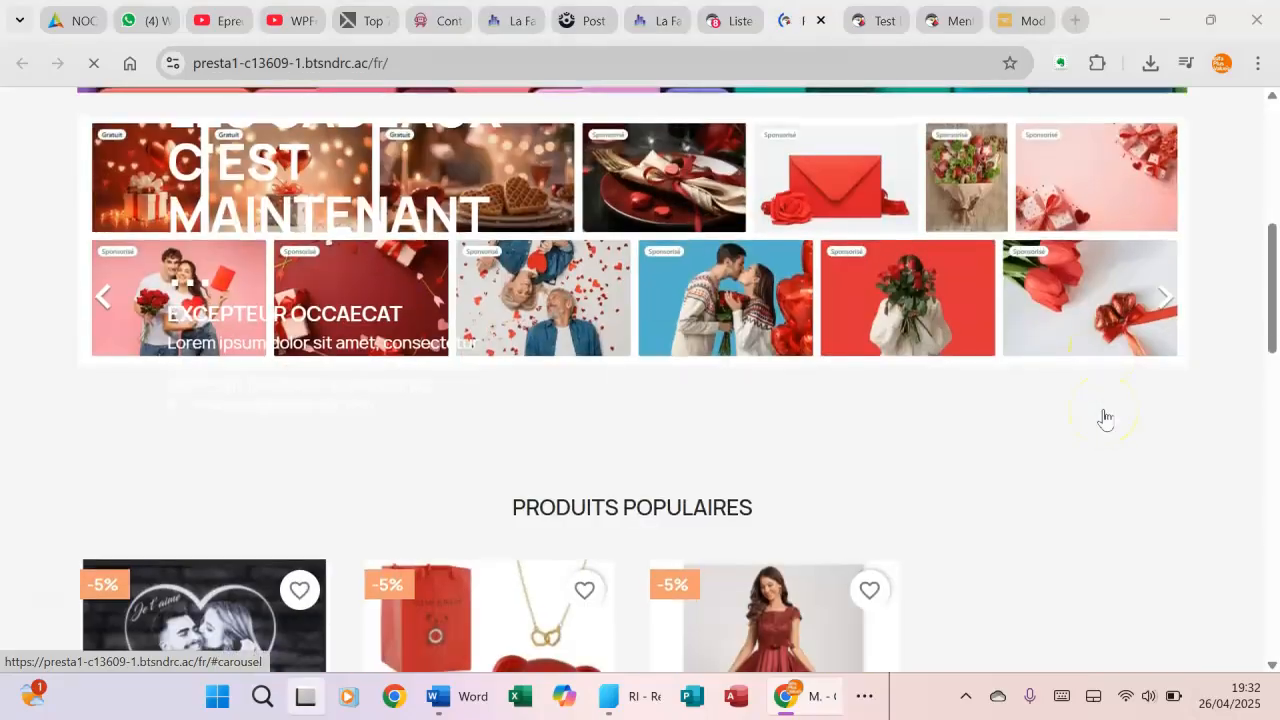
{"action": "key", "text": "super+Tab"}
{"action": "left_click", "coordinate": [218, 148]}
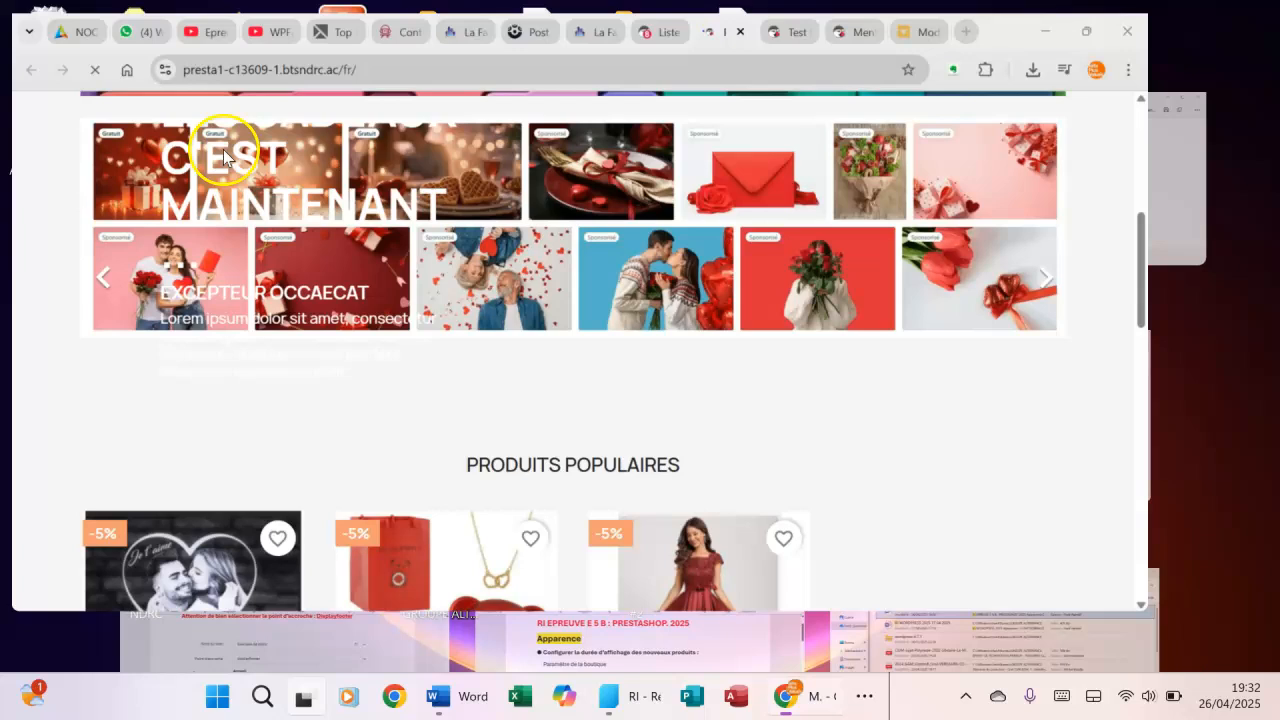
{"action": "scroll", "coordinate": [1043, 414], "scroll_direction": "down", "scroll_amount": 5}
{"action": "scroll", "coordinate": [1042, 415], "scroll_direction": "down", "scroll_amount": 6}
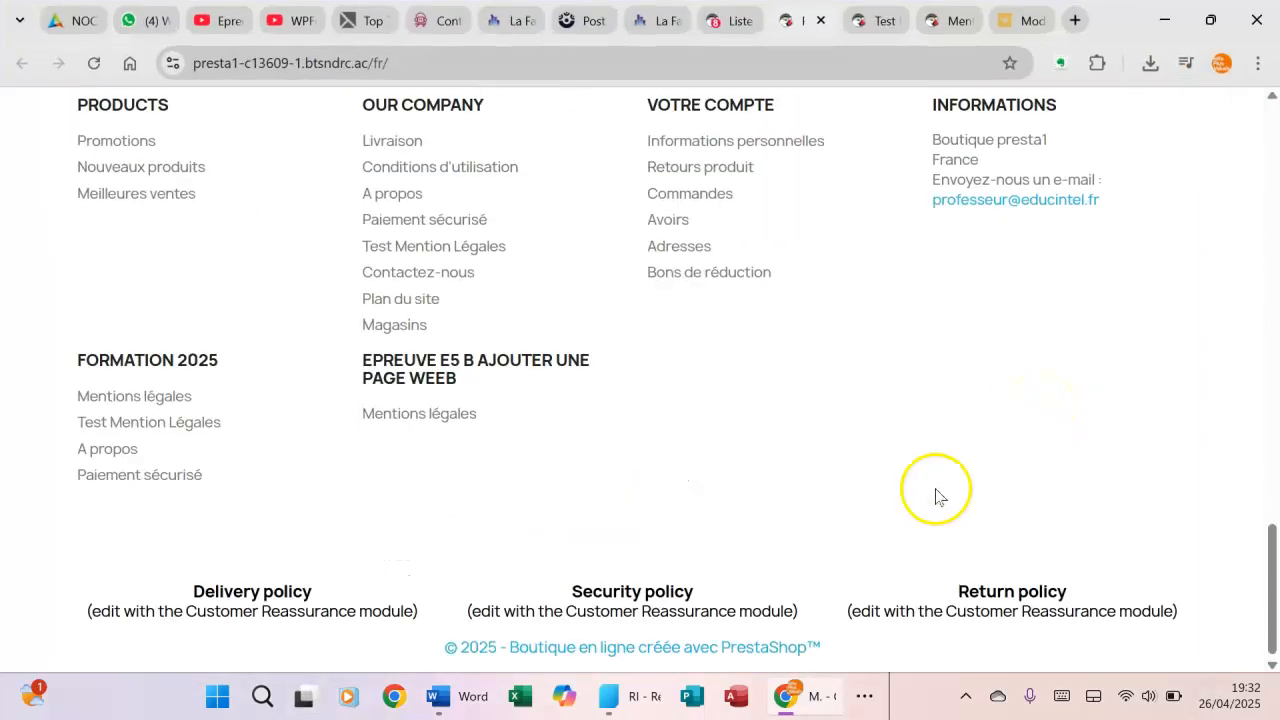
{"action": "scroll", "coordinate": [971, 375], "scroll_direction": "up", "scroll_amount": 2}
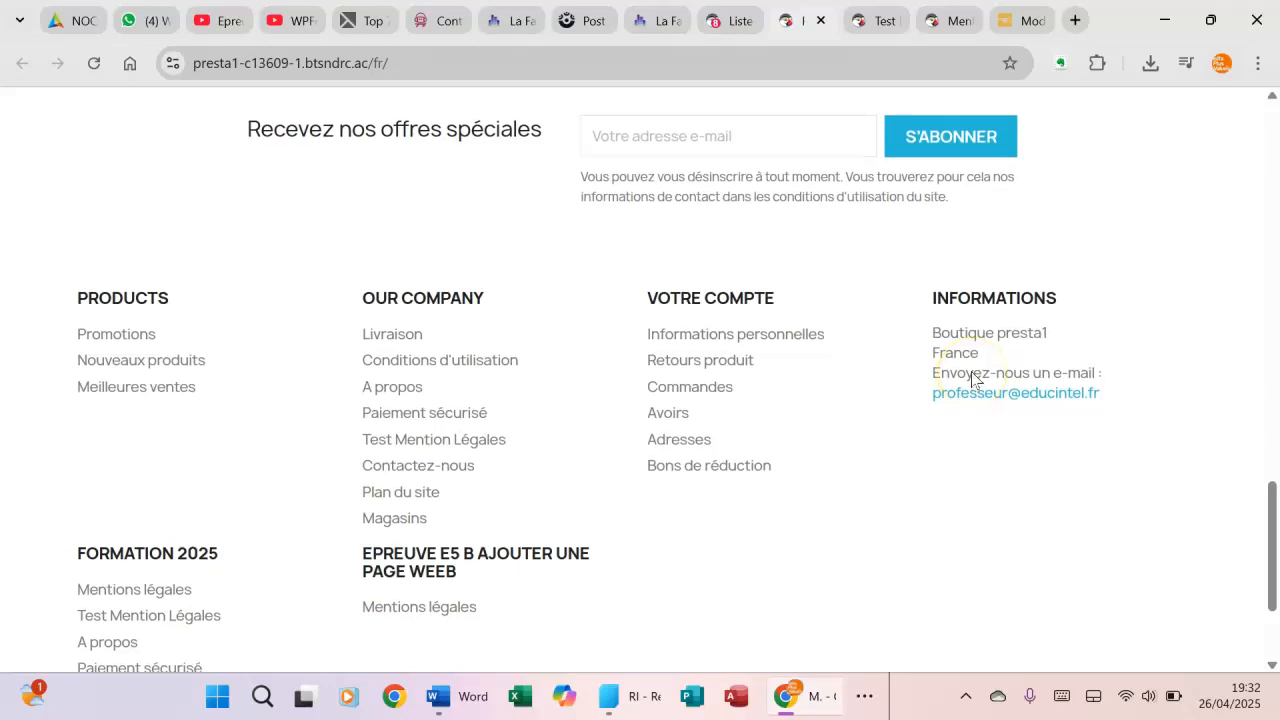
{"action": "scroll", "coordinate": [971, 377], "scroll_direction": "down", "scroll_amount": 2}
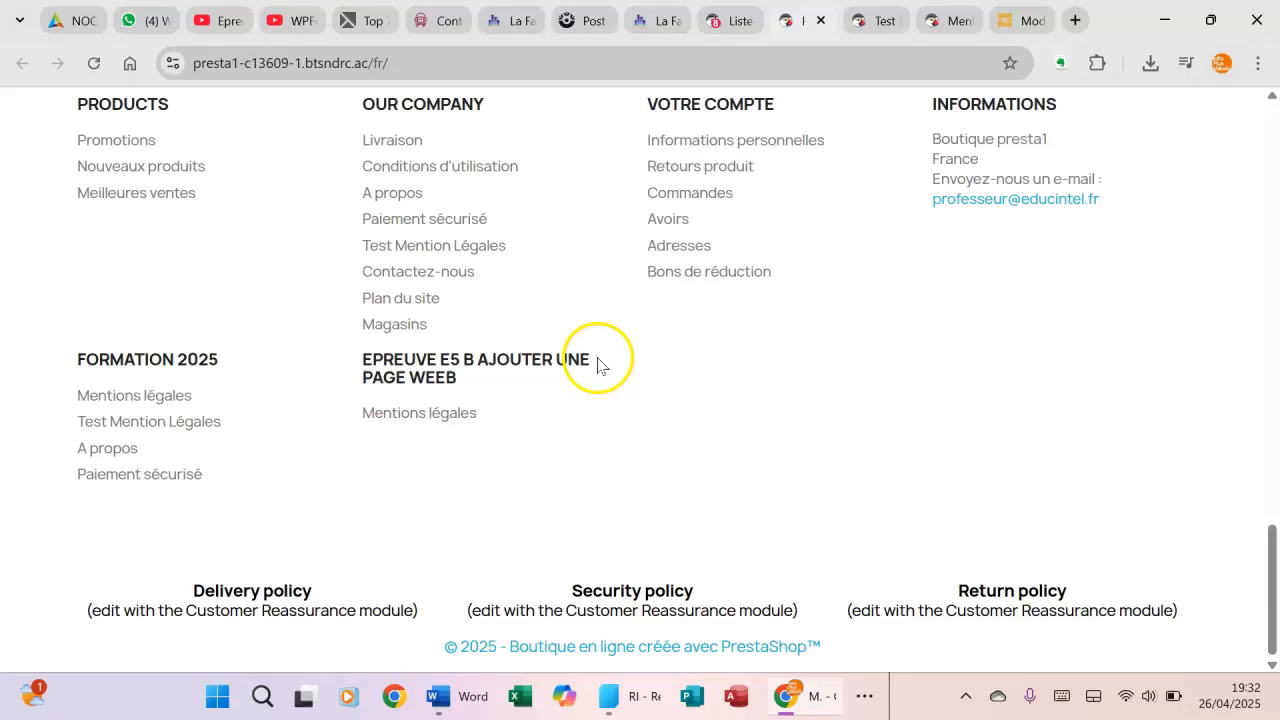
Open Mentions légales from the EPREUVE E5 B AJOUTER UNE PAGE WEEB footer links and examine its content
{"action": "left_click", "coordinate": [460, 426]}
{"action": "scroll", "coordinate": [686, 471], "scroll_direction": "down", "scroll_amount": 5}
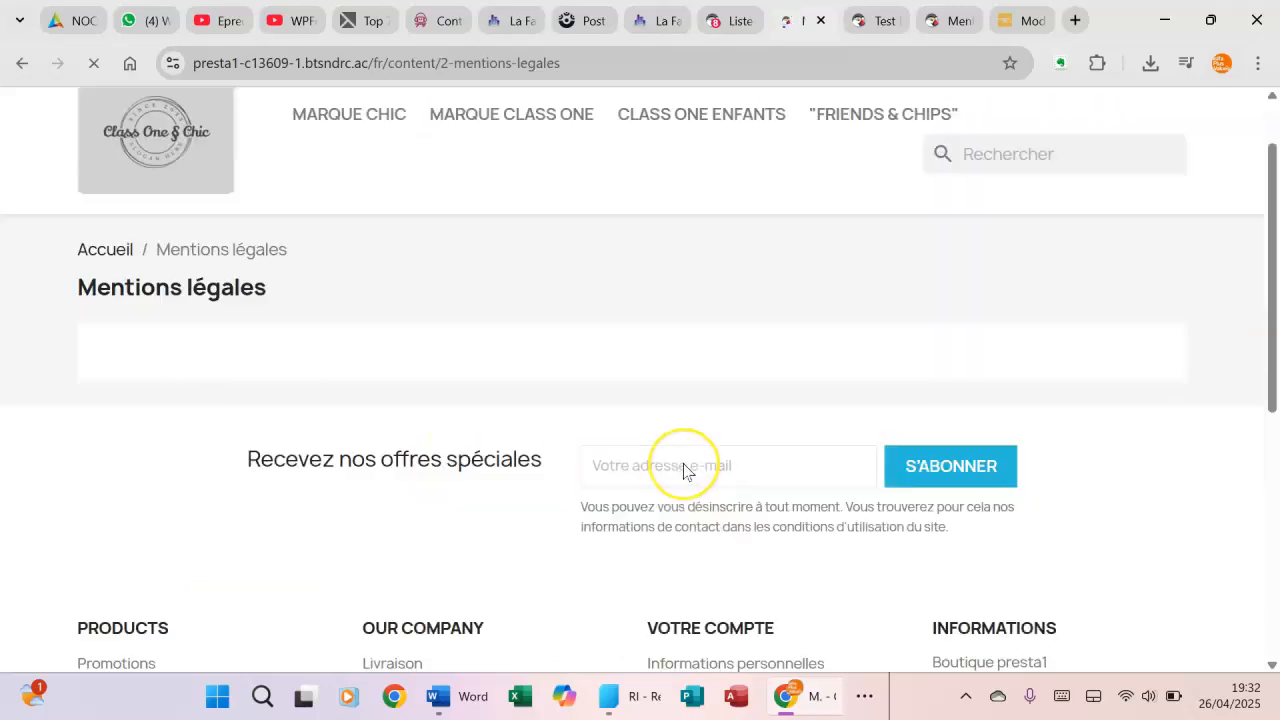
{"action": "scroll", "coordinate": [686, 471], "scroll_direction": "up", "scroll_amount": 5}
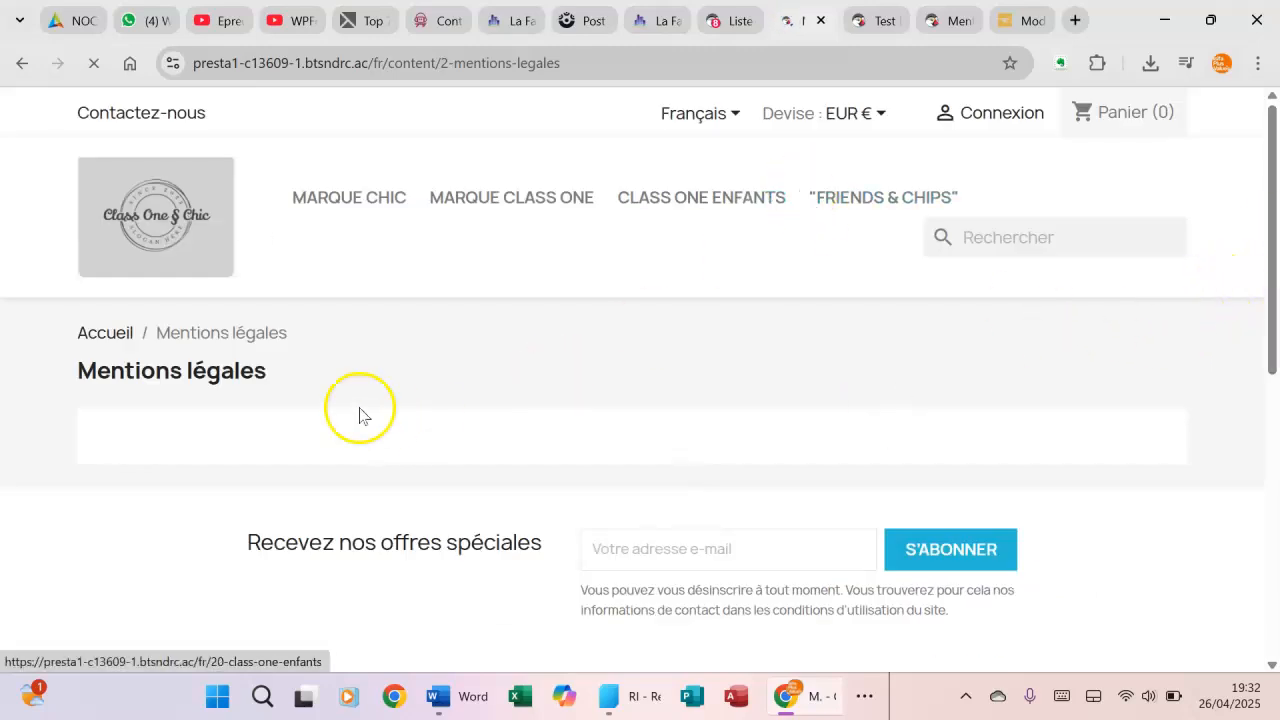
Compare the previously opened Mentions légales page with the Test Mention Légales page once more
{"action": "left_click", "coordinate": [953, 20]}
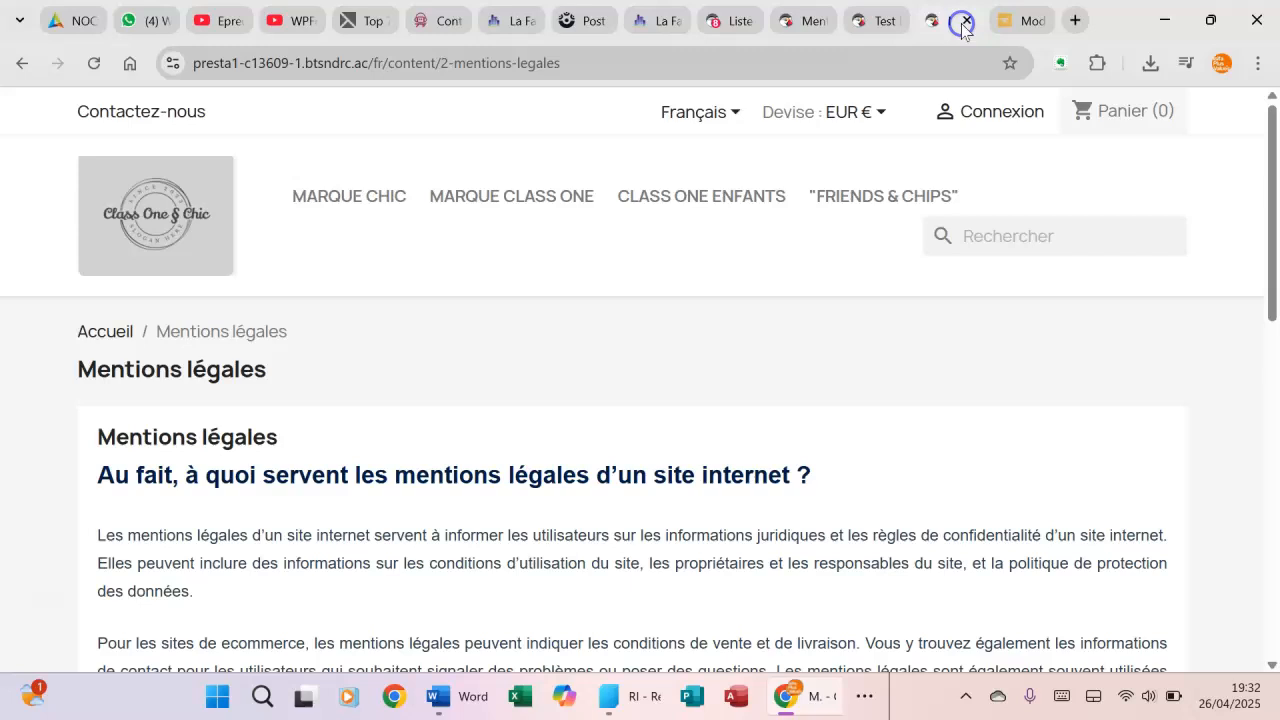
{"action": "left_click", "coordinate": [884, 21]}
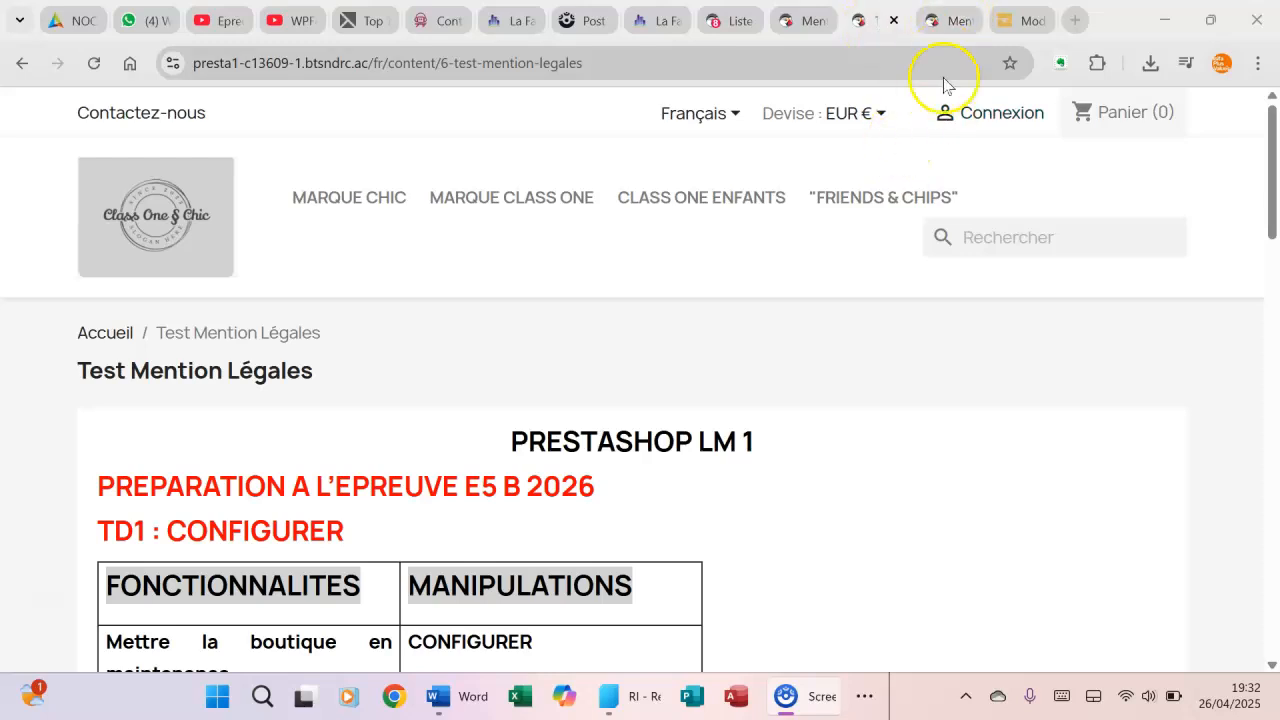
{"action": "left_click", "coordinate": [934, 28]}
{"action": "left_click", "coordinate": [862, 30]}
Return to the new link block form in the back office and name the block MENTIONS LEGALES
{"action": "left_click", "coordinate": [728, 20]}
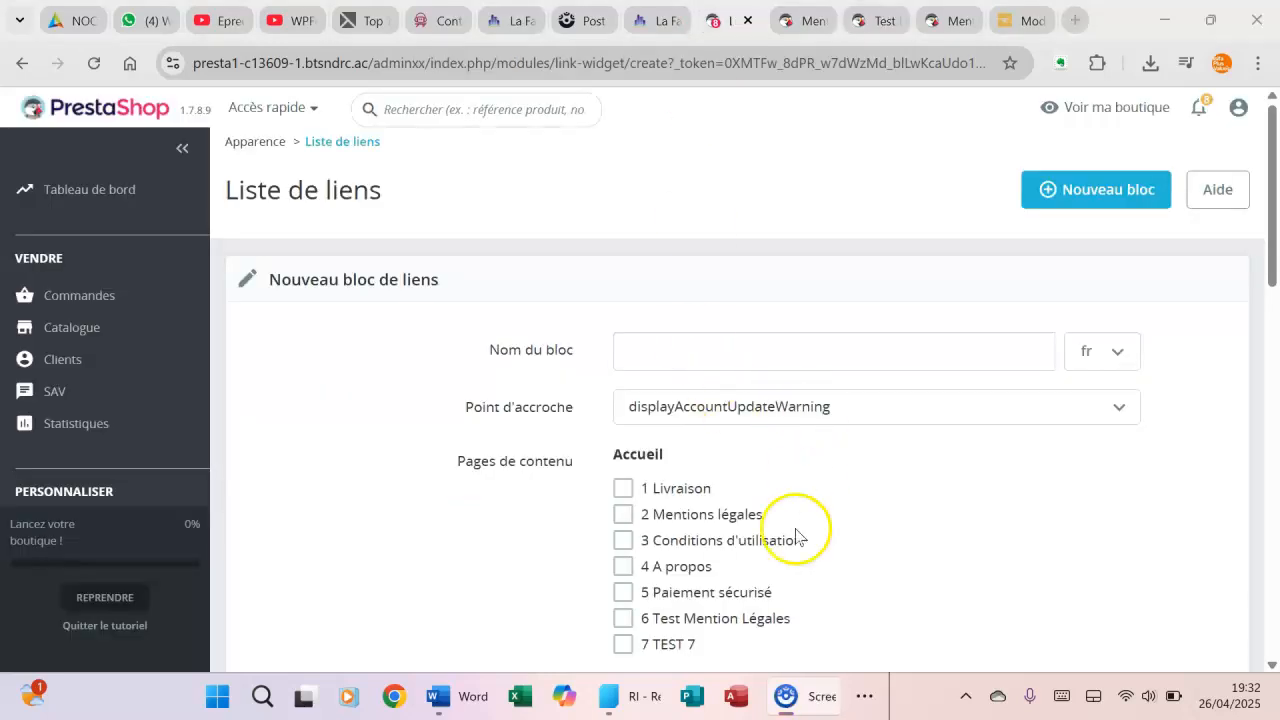
{"action": "scroll", "coordinate": [808, 563], "scroll_direction": "down", "scroll_amount": 1}
{"action": "left_click", "coordinate": [677, 320]}
{"action": "type", "text": "MENTION LEGALES"}
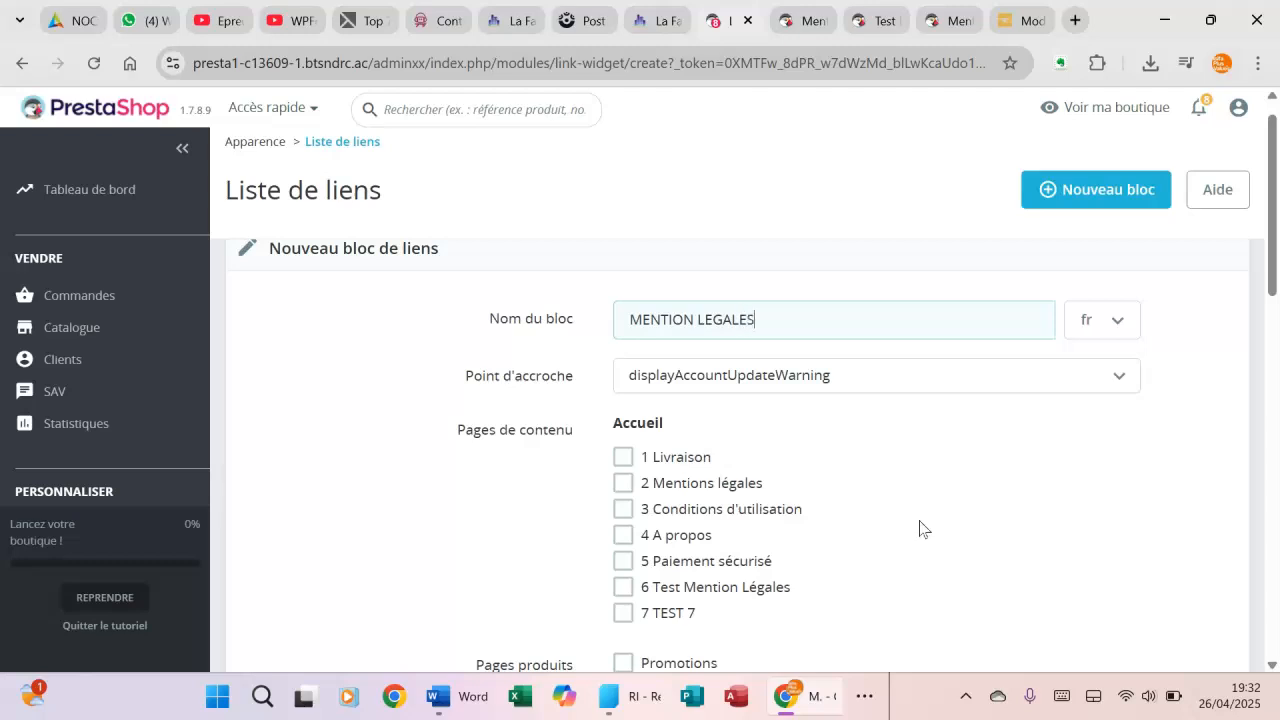
{"action": "left_click", "coordinate": [696, 329]}
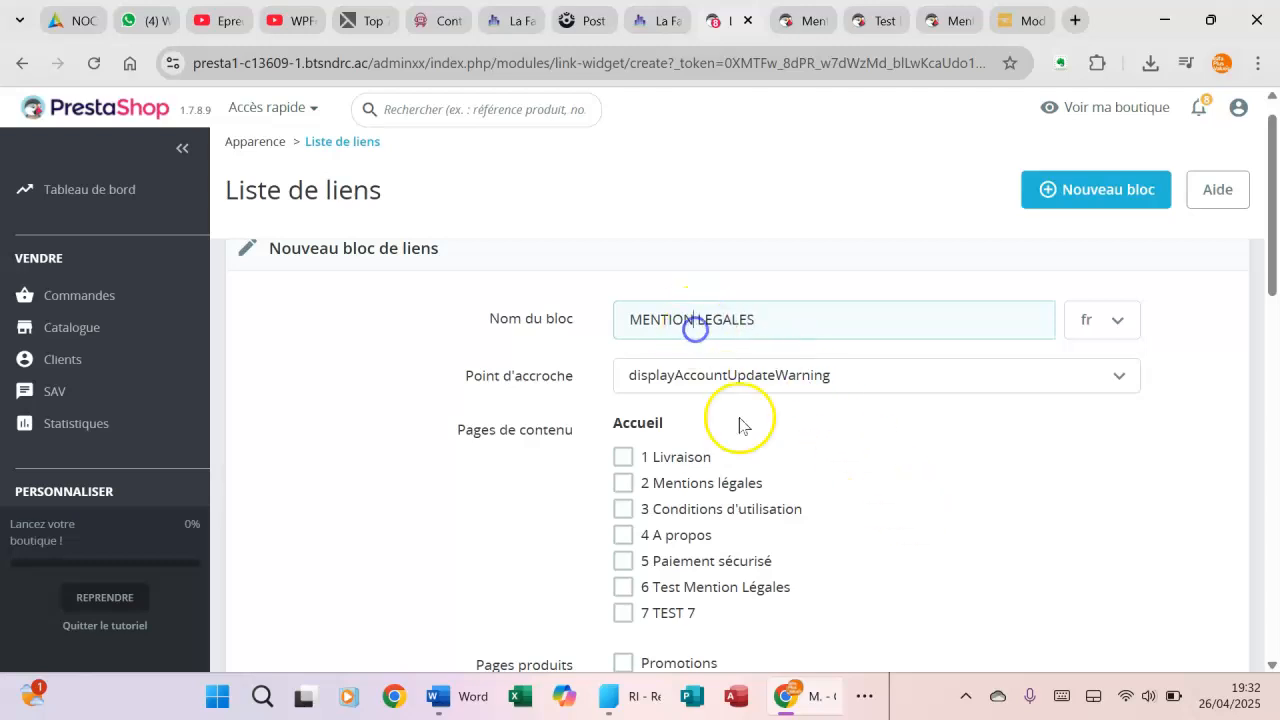
{"action": "type", "text": "S"}
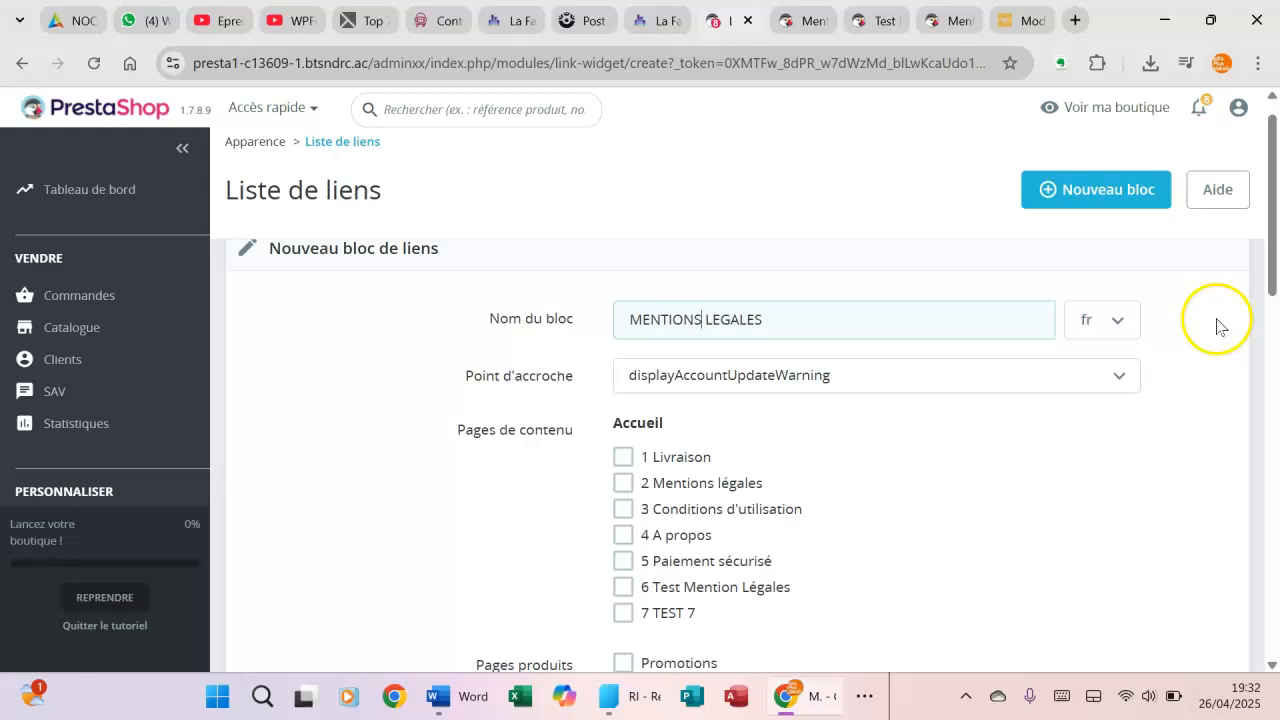
Save the new MENTIONS LEGALES link block with its default hook
{"action": "left_click_drag", "start_coordinate": [1270, 200], "coordinate": [1274, 683]}
{"action": "left_click", "coordinate": [1097, 530]}
{"action": "left_click", "coordinate": [1177, 615]}
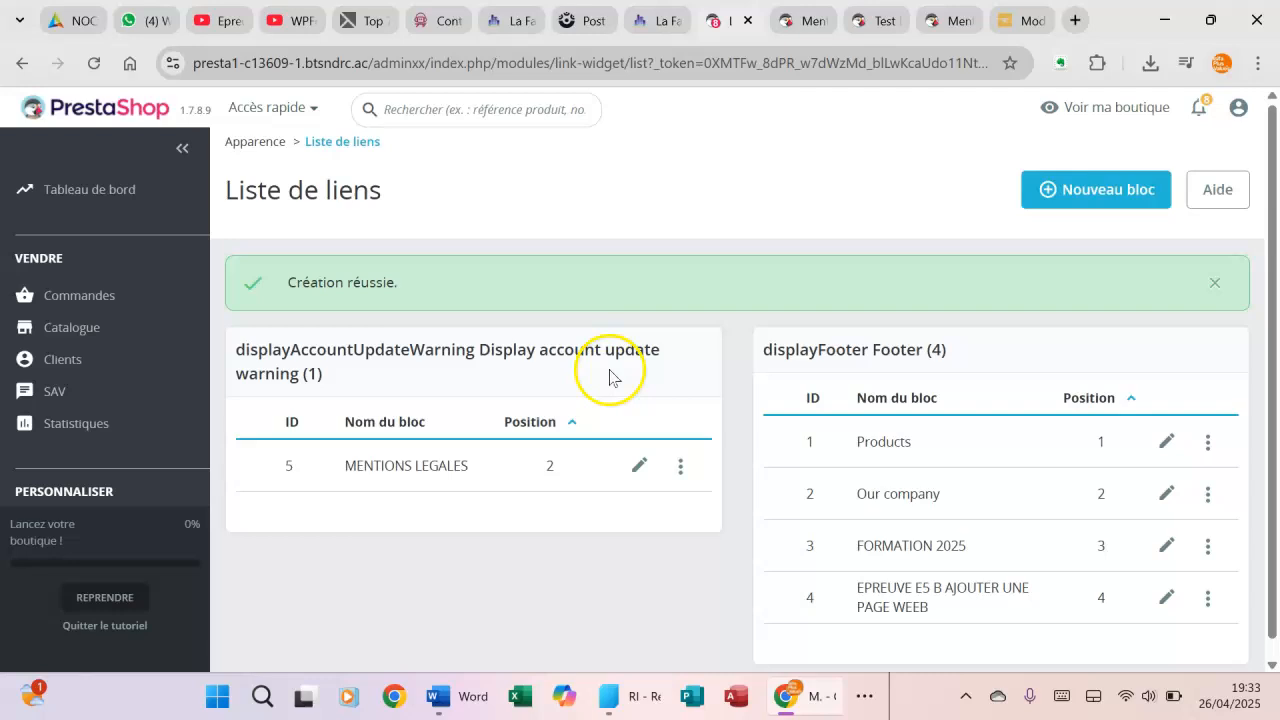
Edit the MENTIONS LEGALES link block, set its hook (Point d'accroche) to displayFooter and save the change
{"action": "left_click", "coordinate": [485, 471]}
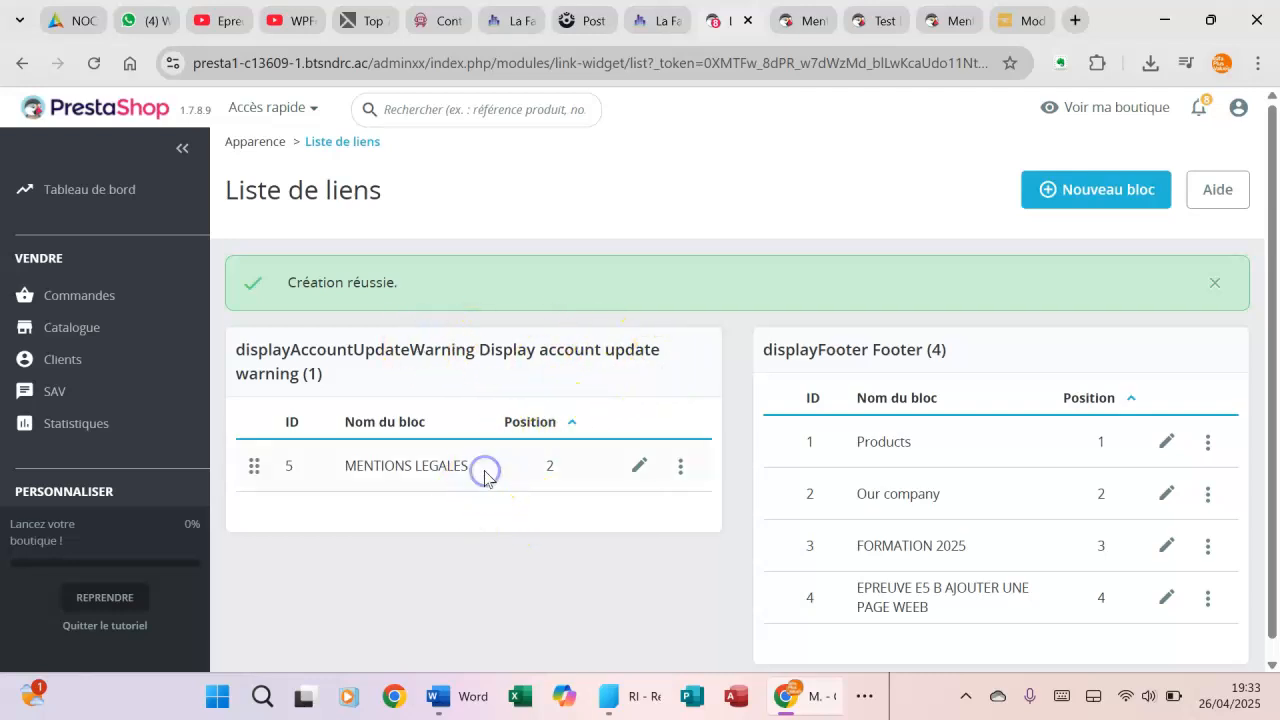
{"action": "left_click", "coordinate": [640, 465]}
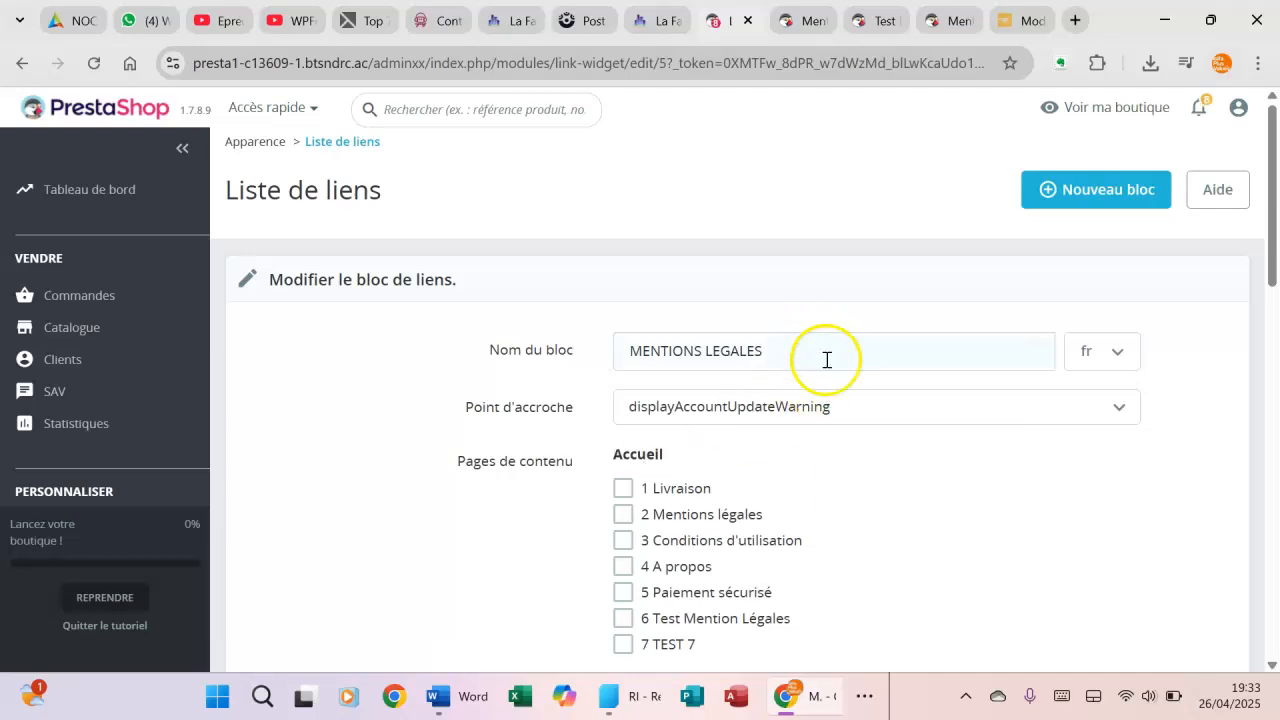
{"action": "left_click", "coordinate": [872, 412]}
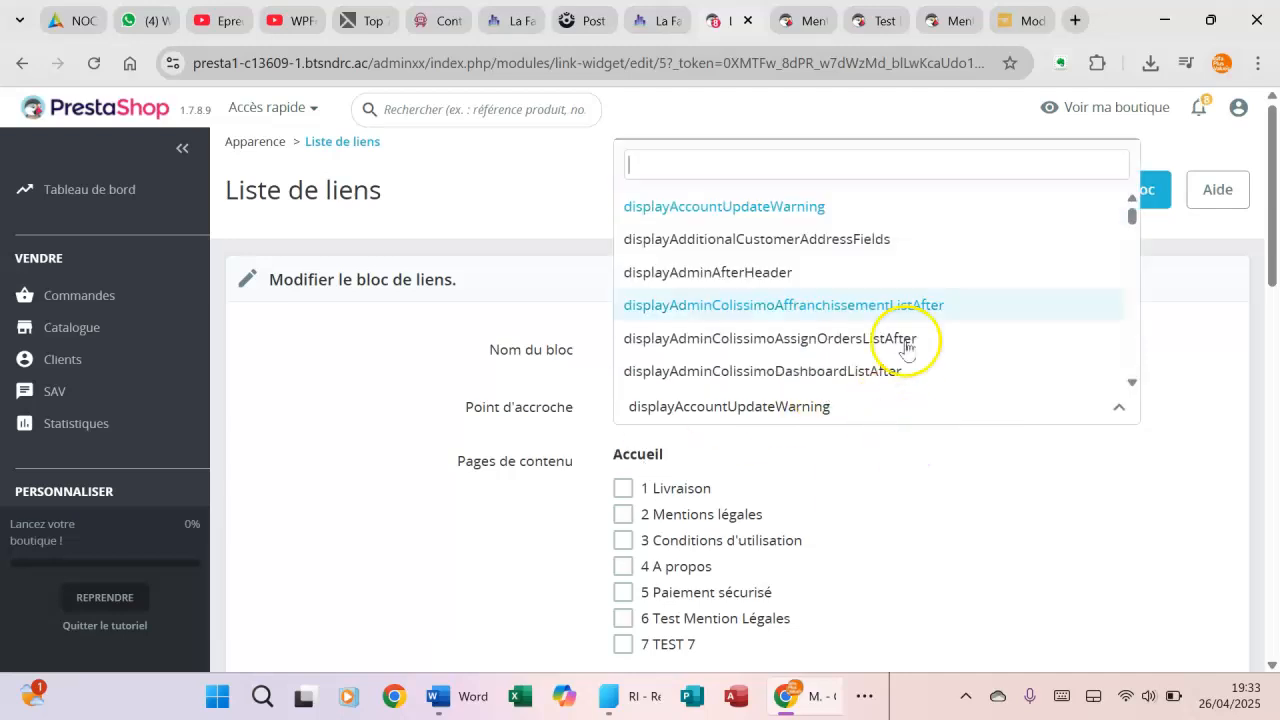
{"action": "type", "text": "D"}
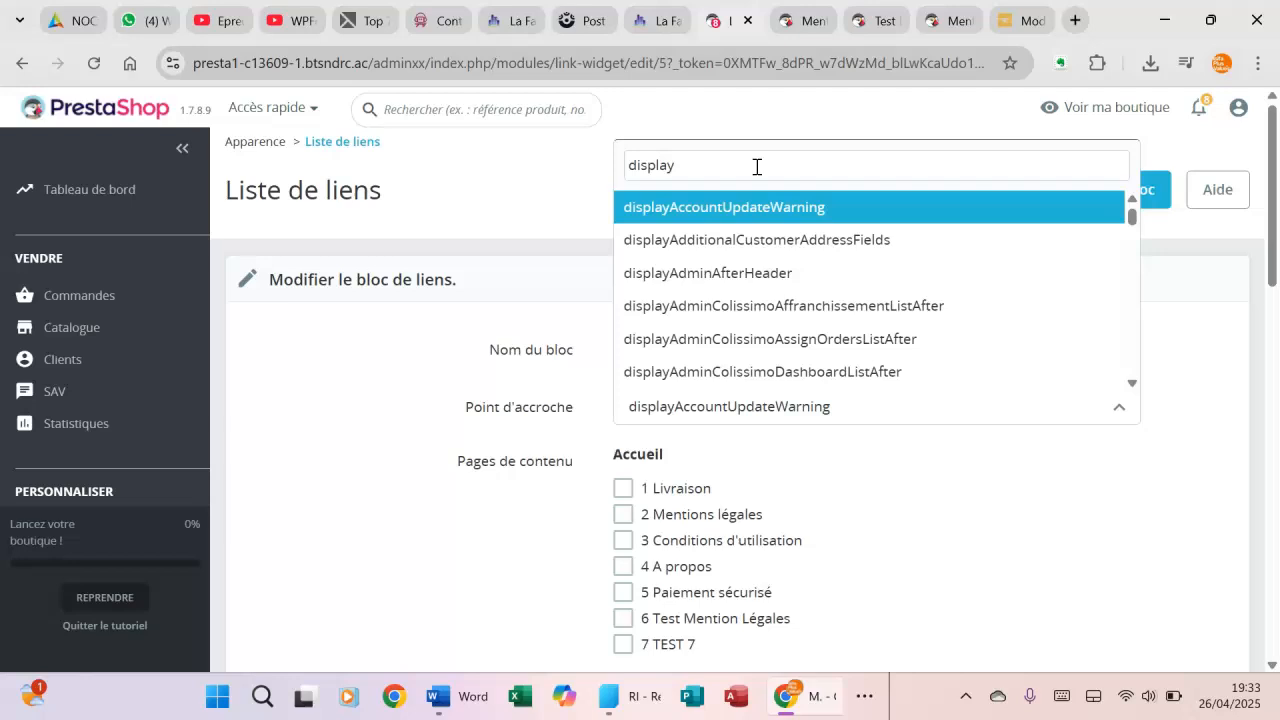
{"action": "type", "text": "footer"}
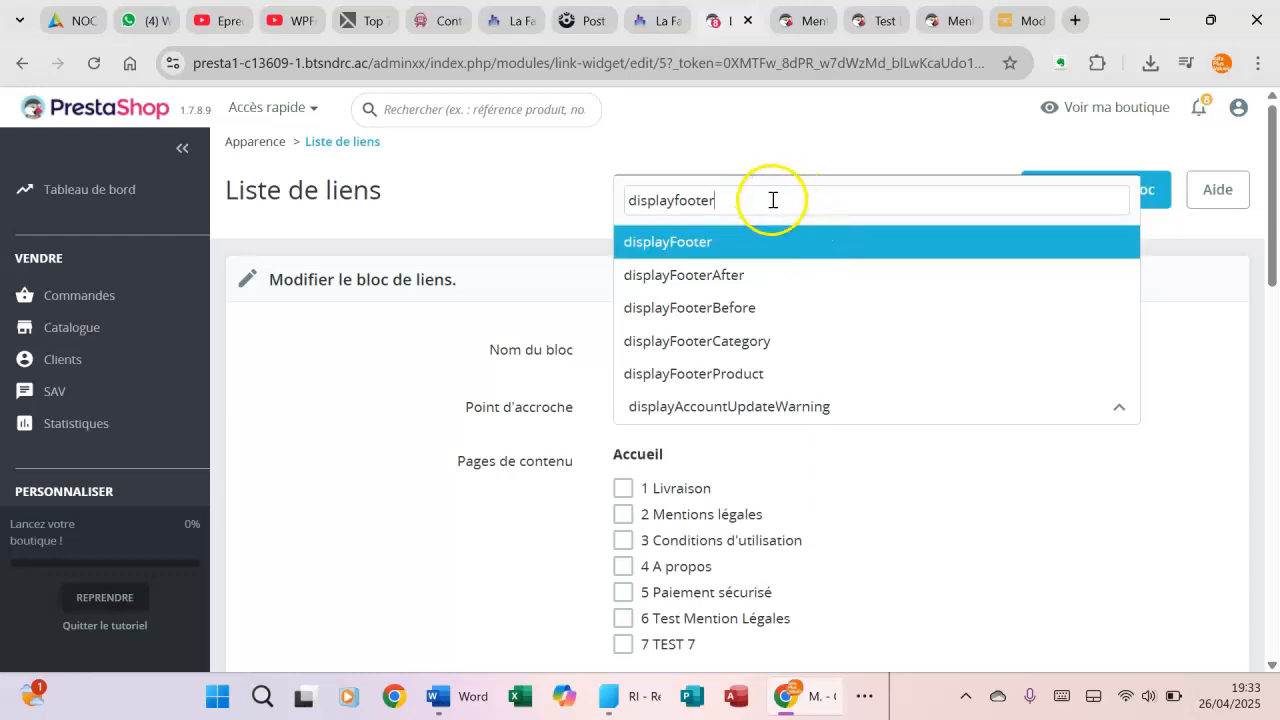
{"action": "left_click", "coordinate": [737, 243]}
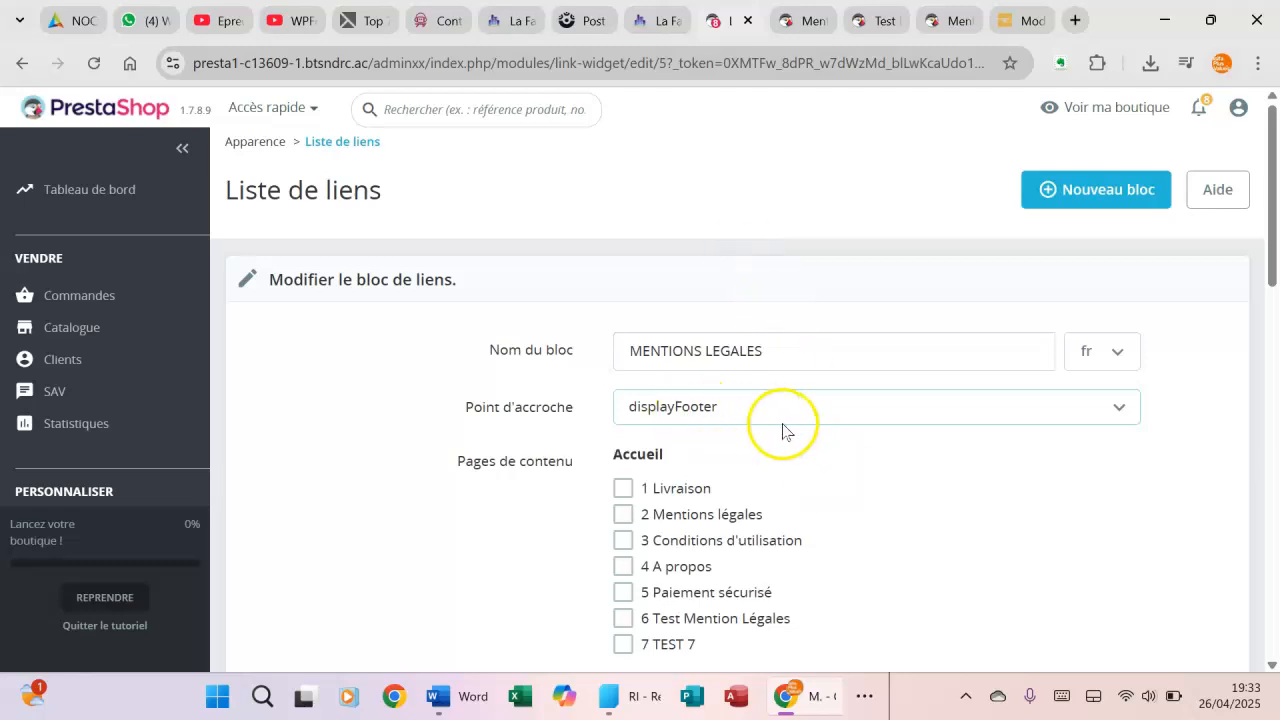
{"action": "left_click_drag", "start_coordinate": [1275, 223], "coordinate": [1241, 681]}
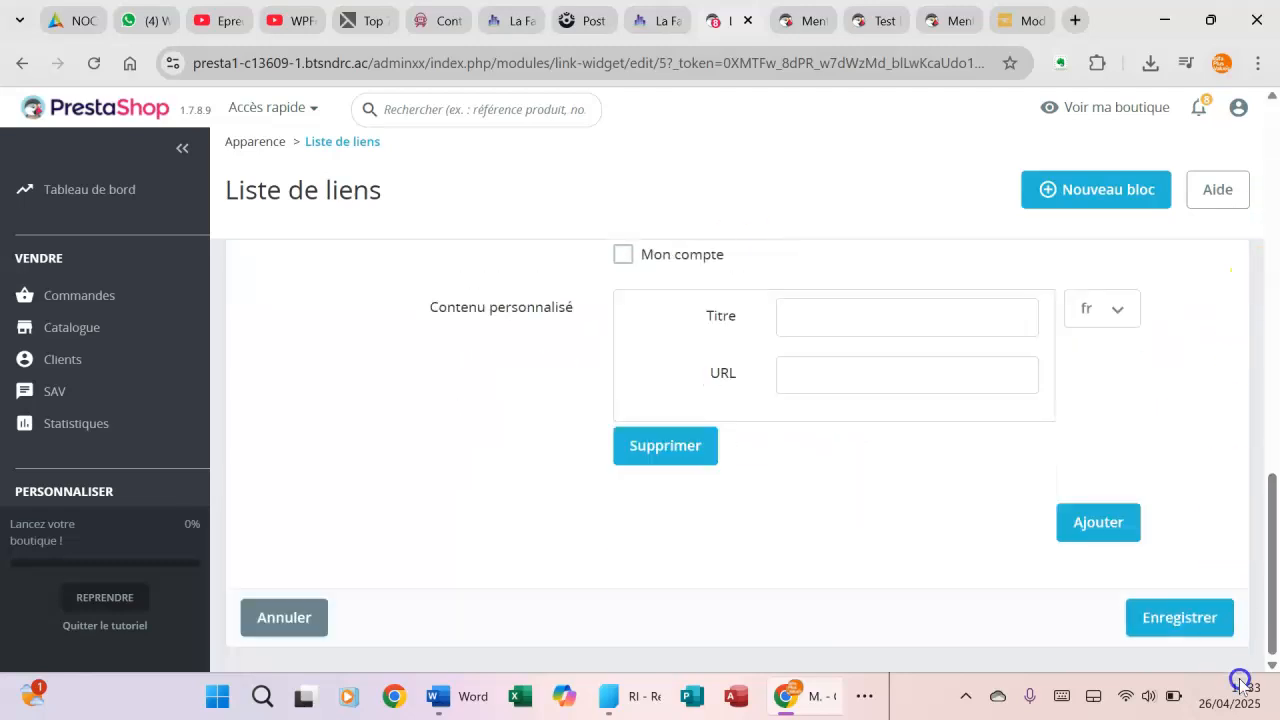
{"action": "left_click", "coordinate": [1181, 636]}
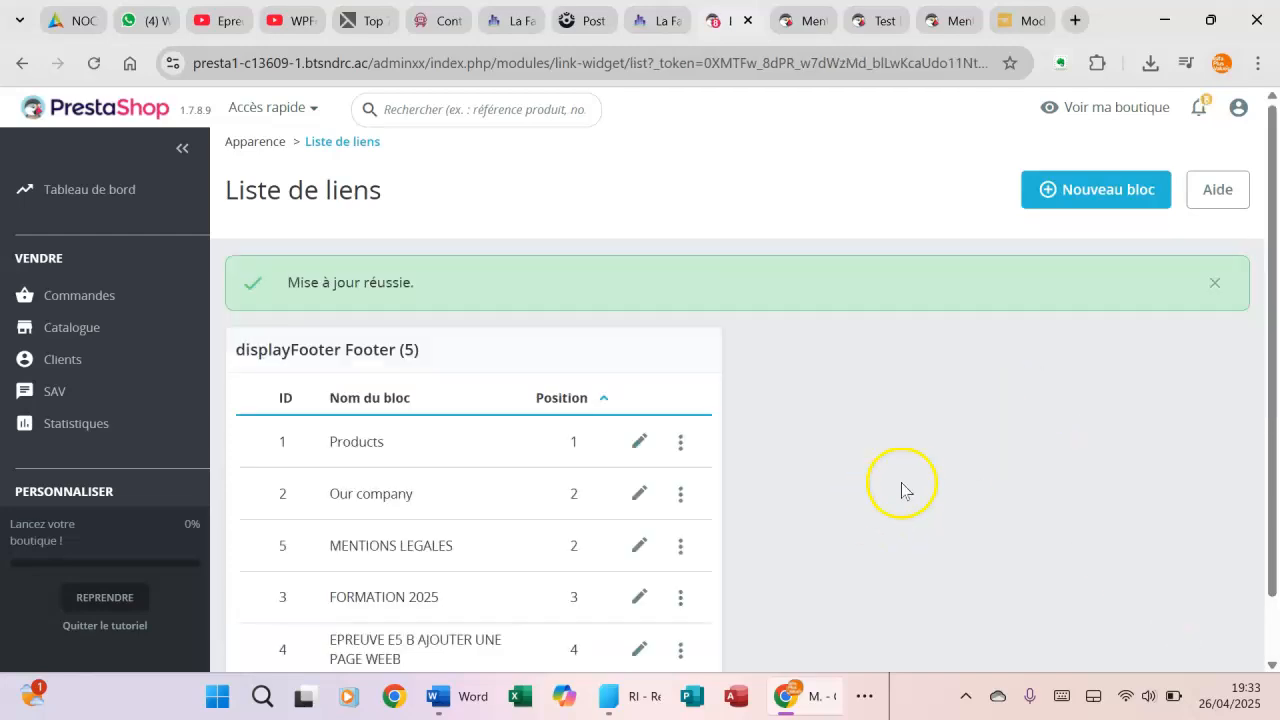
View the shop's storefront and open Mentions légales from the EPREUVE E5 B AJOUTER UNE PAGE WEEB footer links
{"action": "scroll", "coordinate": [905, 481], "scroll_direction": "down", "scroll_amount": 1}
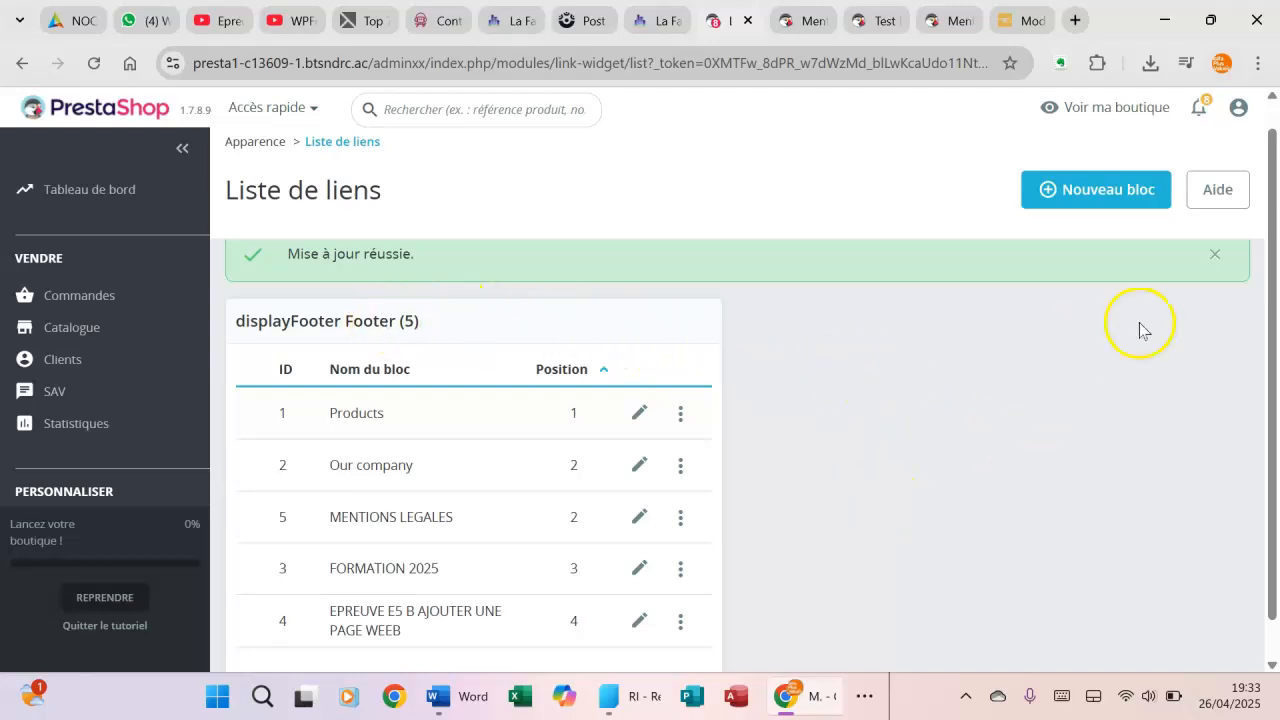
{"action": "left_click", "coordinate": [1152, 112]}
{"action": "scroll", "coordinate": [1099, 309], "scroll_direction": "down", "scroll_amount": 15}
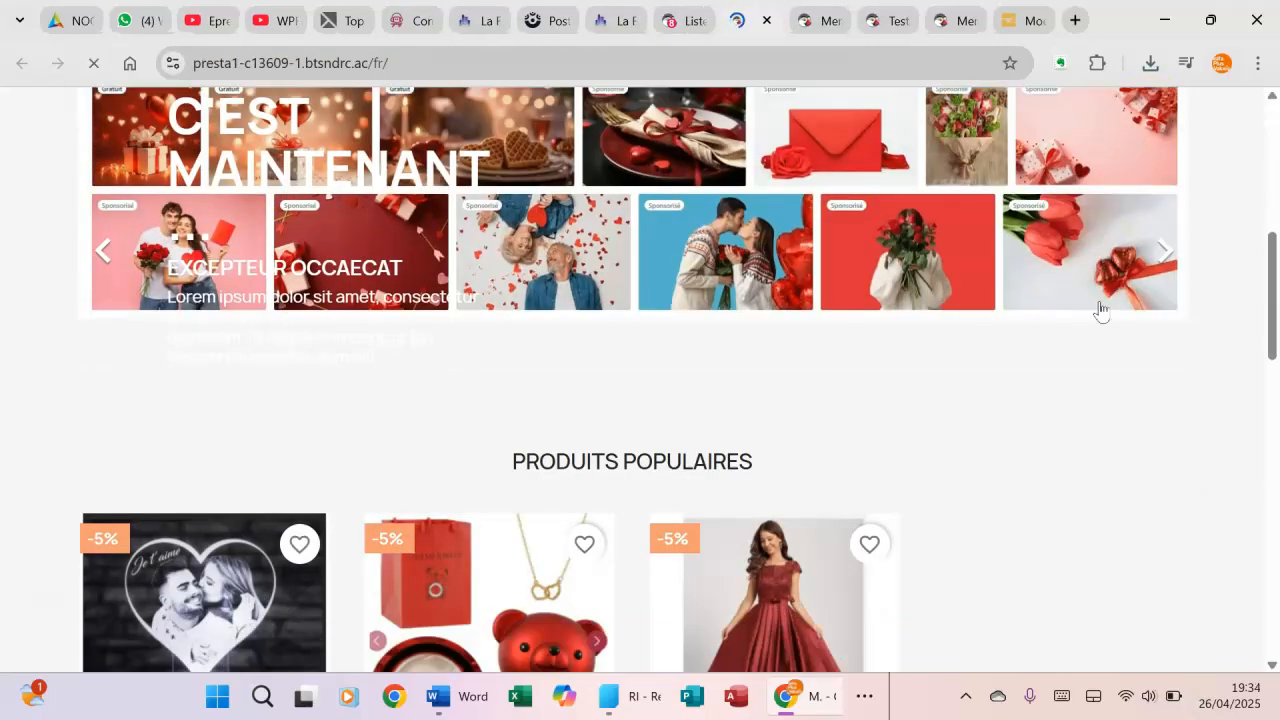
{"action": "scroll", "coordinate": [1099, 309], "scroll_direction": "down", "scroll_amount": 5}
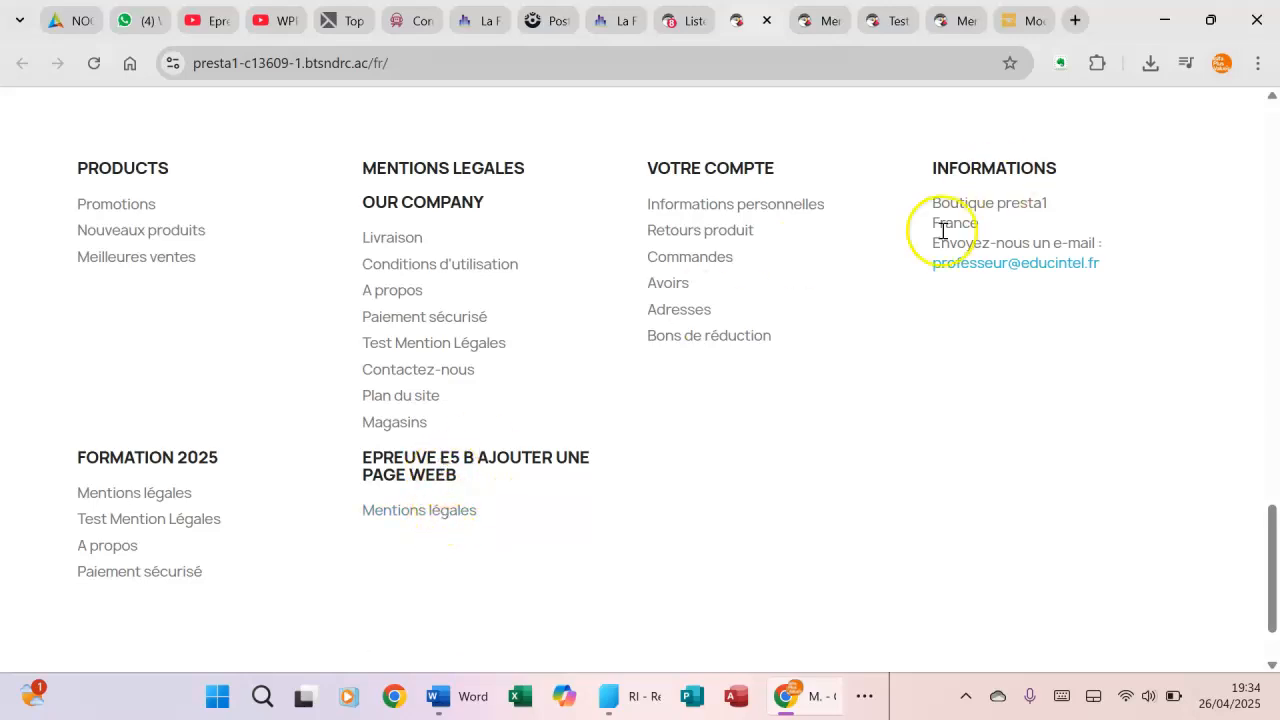
{"action": "left_click", "coordinate": [418, 513]}
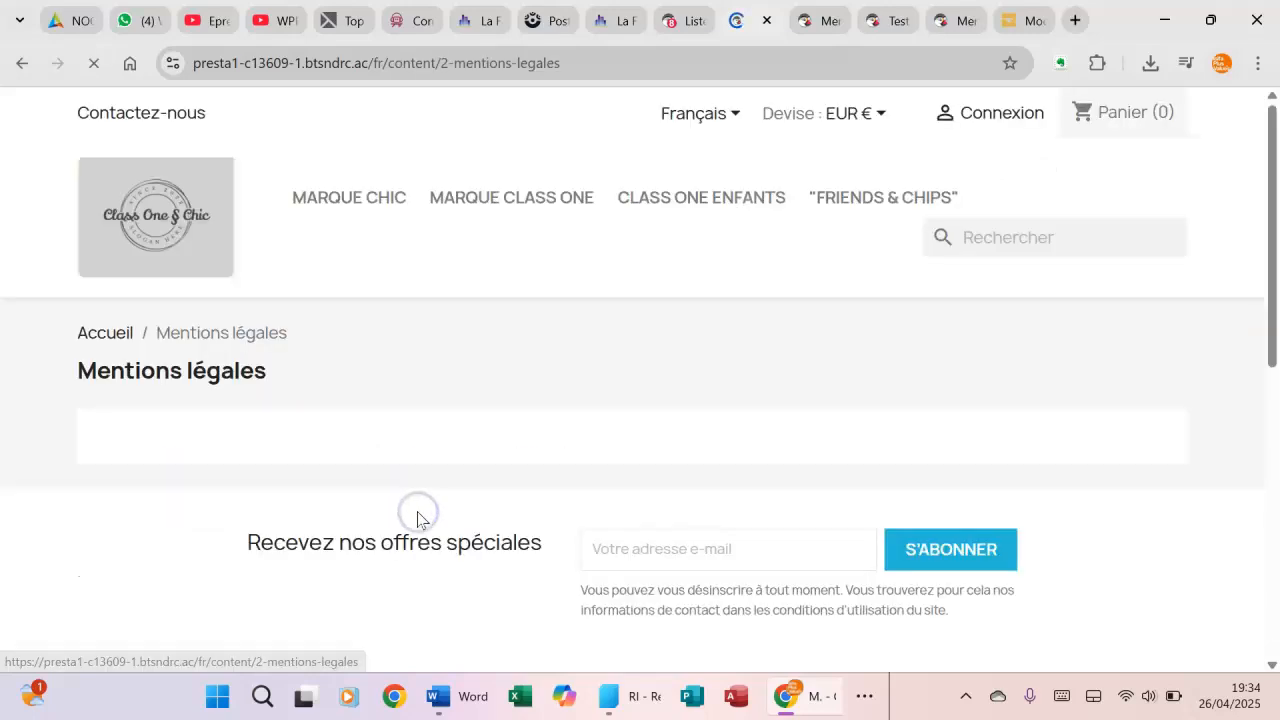